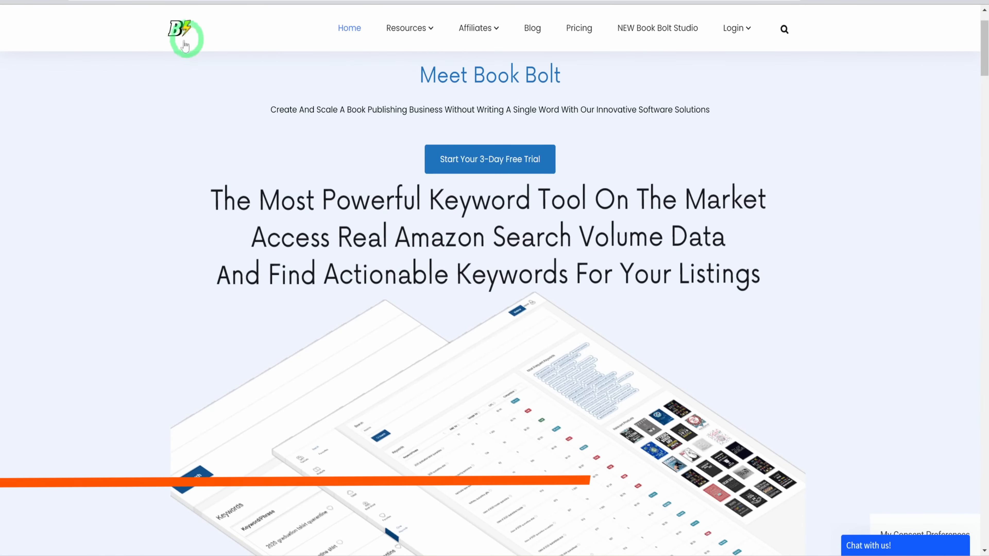
scroll(154, 177, "down", 2)
scroll(155, 176, "up", 2)
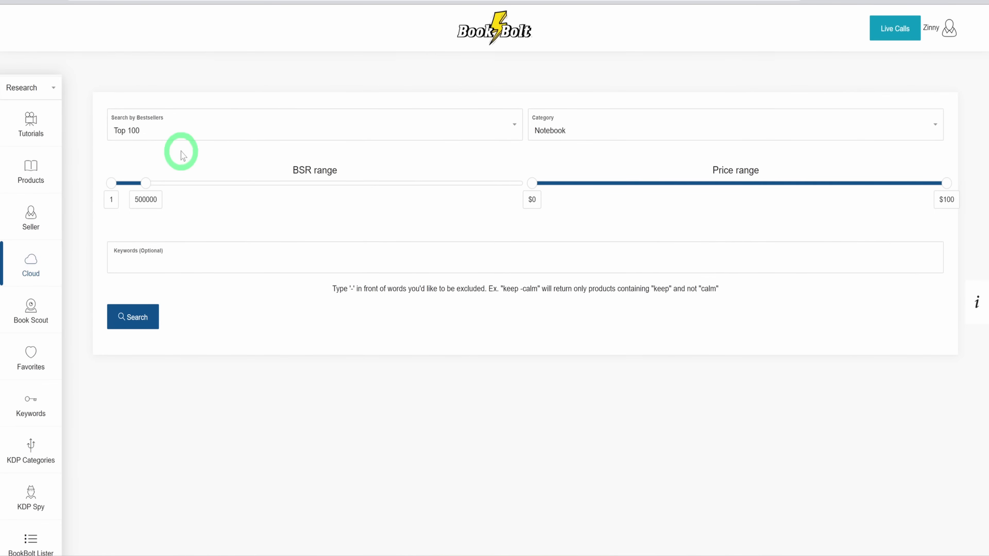
Search Book Bolt Cloud for the Top 200 bestsellers in the Coloring Book category.
left_click(180, 131)
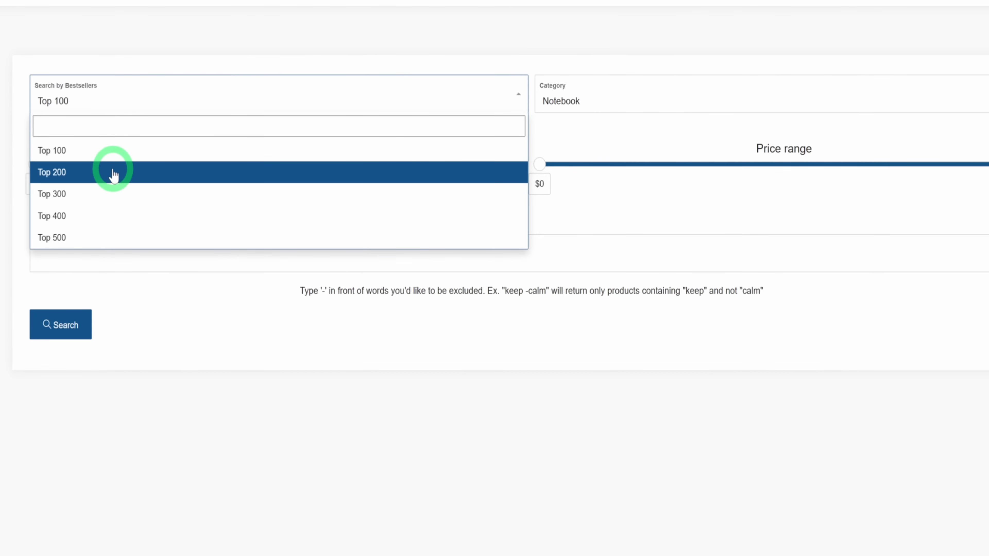
left_click(113, 174)
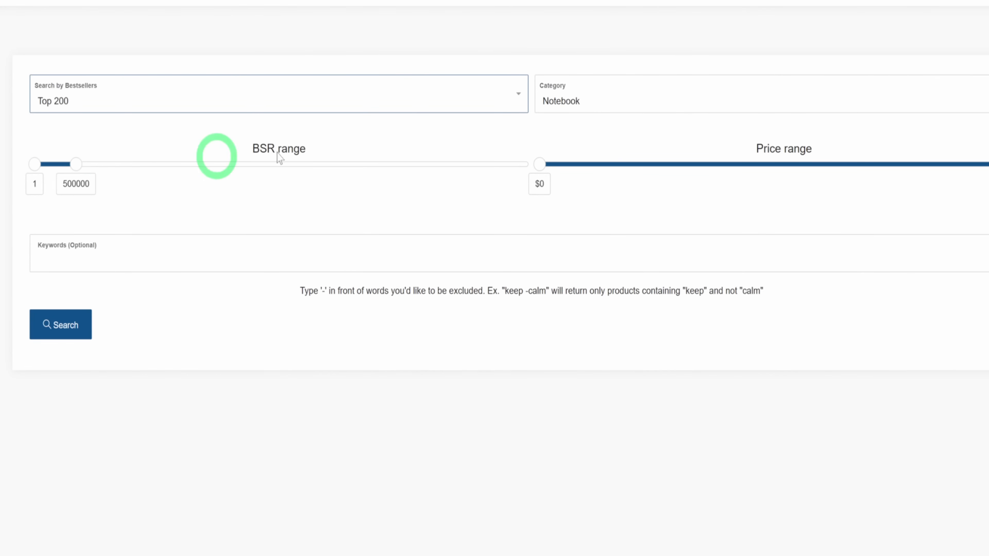
left_click(685, 98)
scroll(659, 220, "down", 3)
left_click(591, 190)
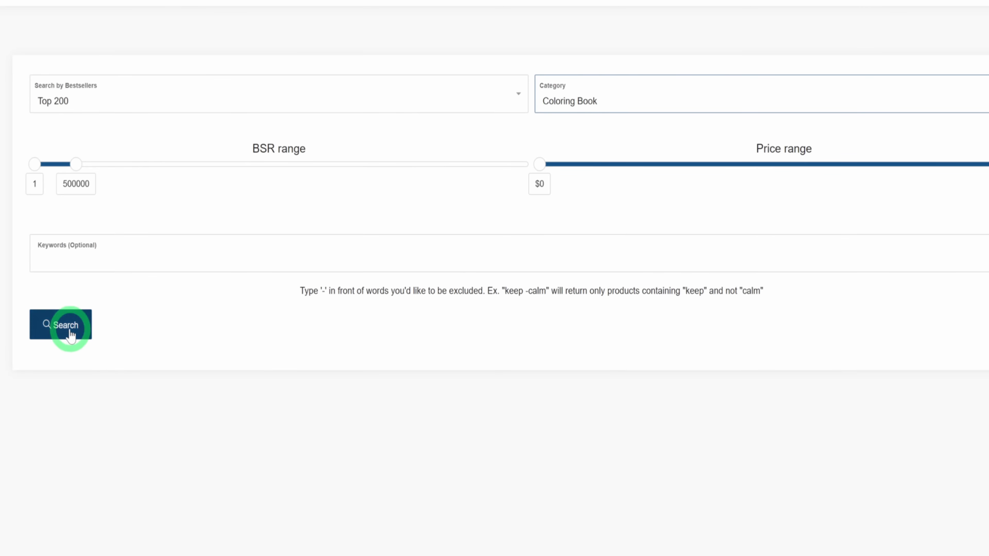
left_click(56, 334)
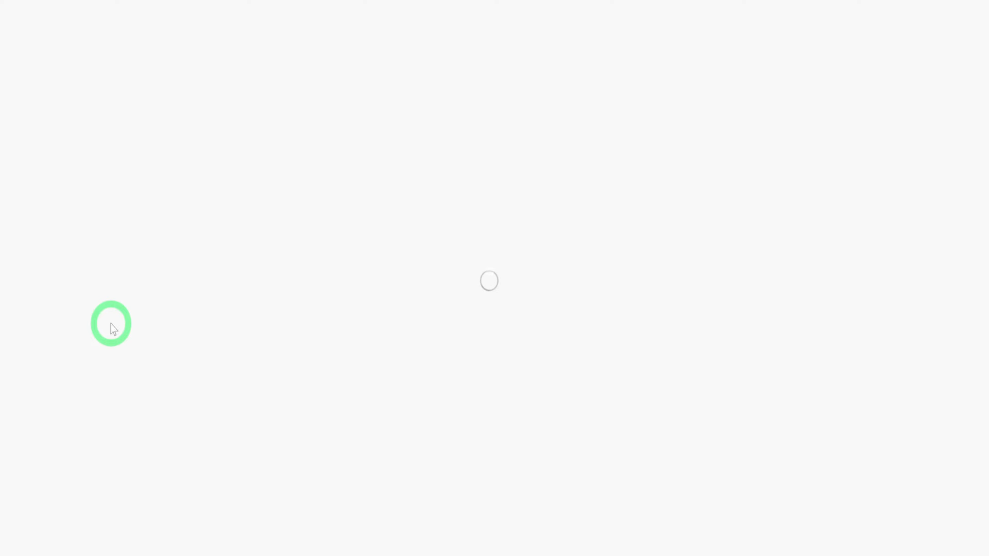
Check the first coloring books' reviews, prices and sales estimates, and show the full description of Little Corner.
scroll(208, 349, "down", 3)
scroll(209, 346, "down", 10)
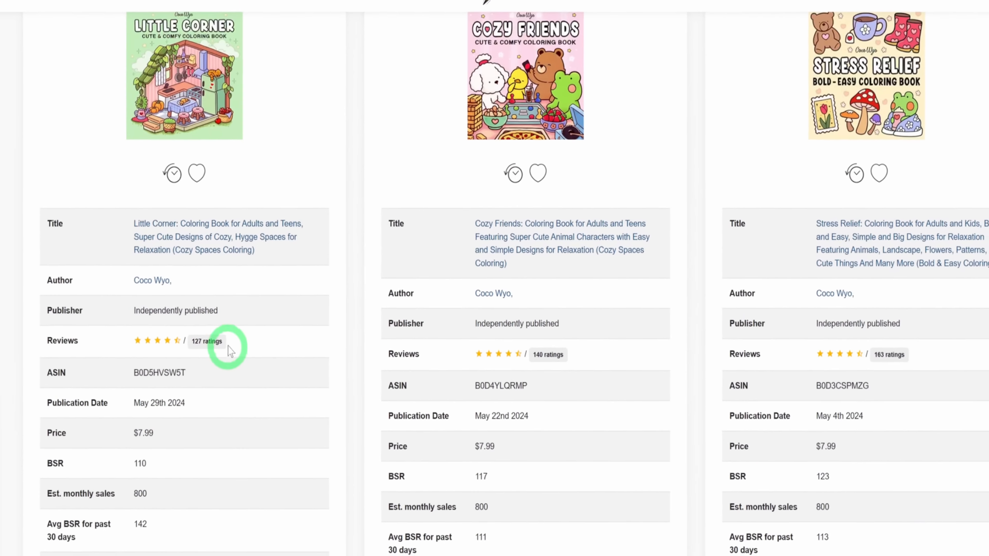
scroll(349, 262, "down", 1)
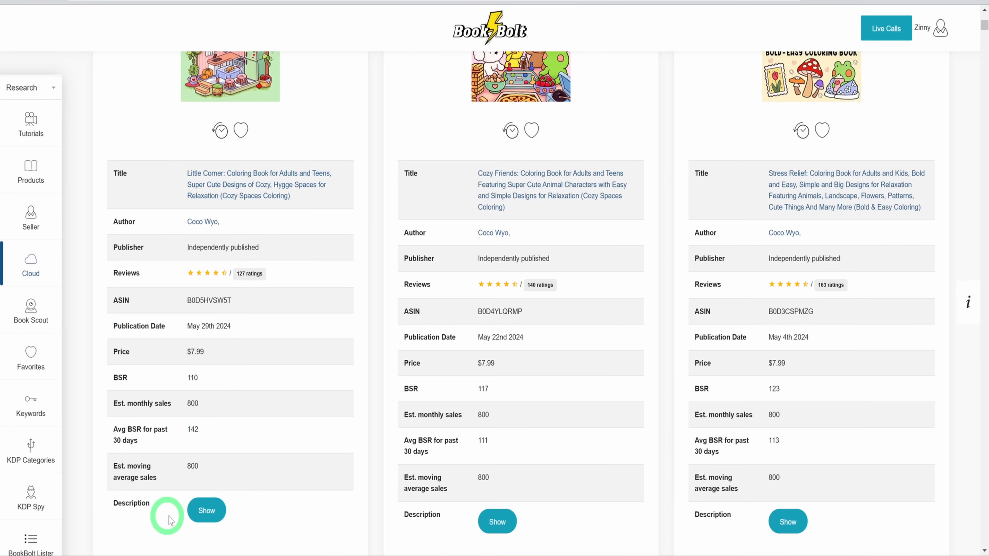
left_click(203, 511)
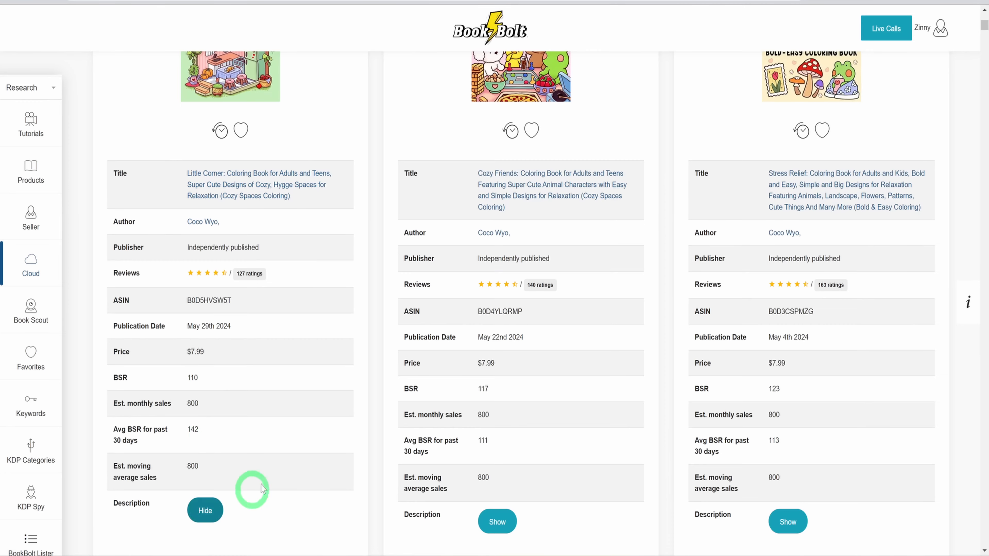
scroll(272, 473, "down", 5)
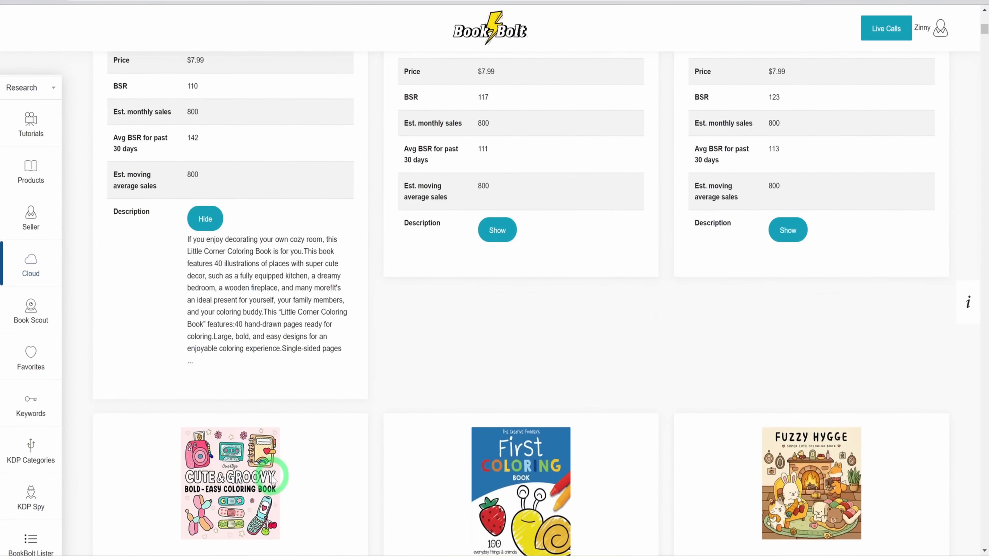
Compare the themes, publication dates, BSR and estimated monthly sales of the top two rows of coloring books.
scroll(272, 480, "down", 5)
scroll(312, 273, "down", 3)
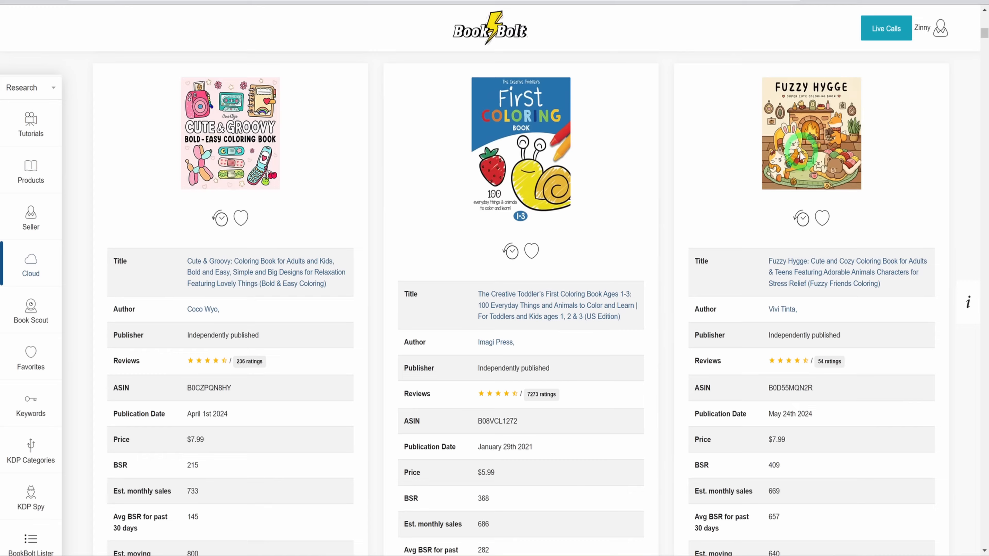
scroll(777, 188, "down", 5)
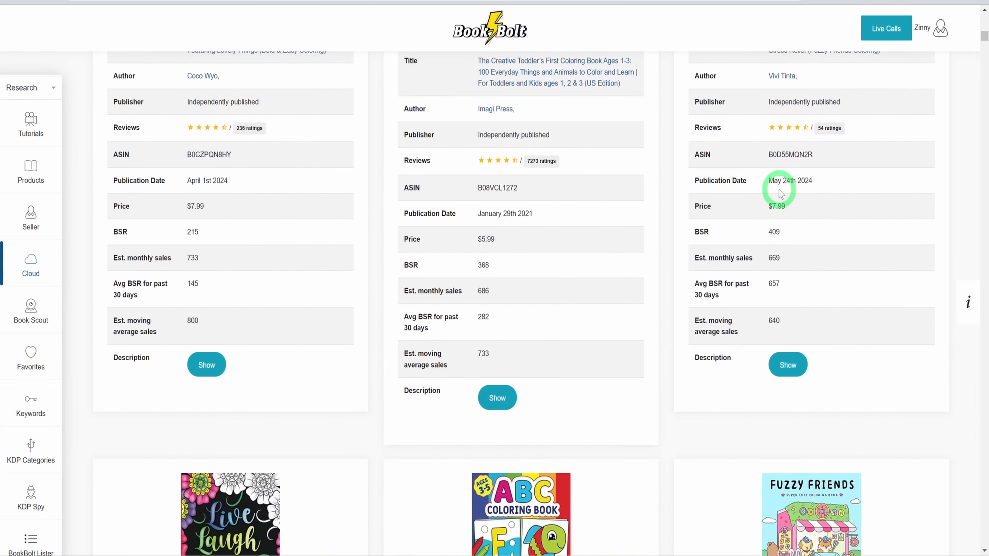
scroll(780, 193, "up", 3)
scroll(786, 218, "up", 2)
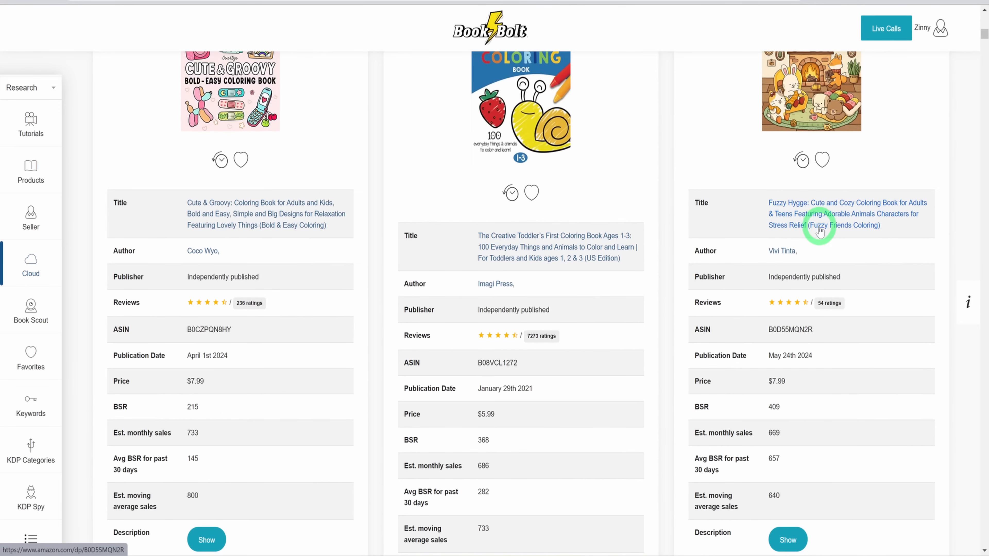
scroll(775, 239, "up", 10)
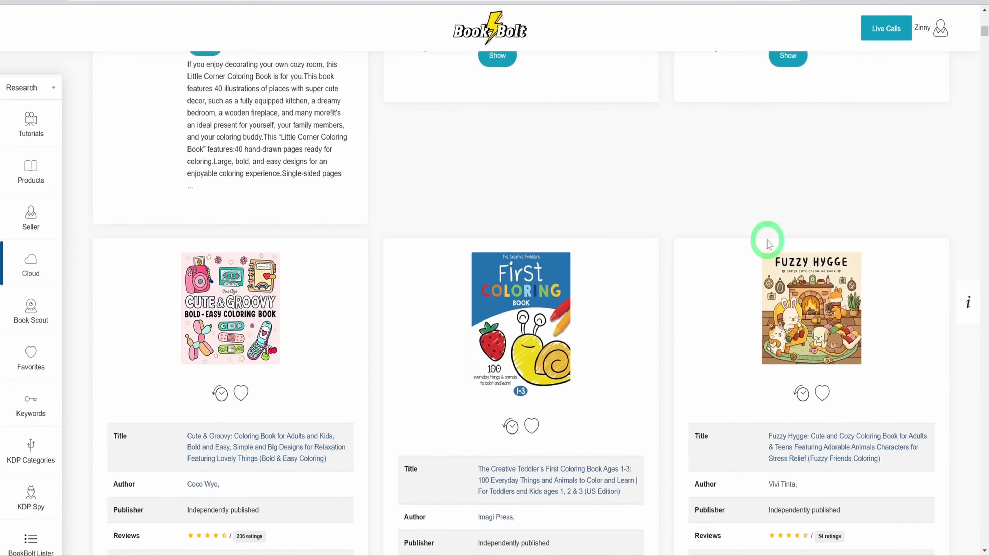
scroll(767, 244, "up", 8)
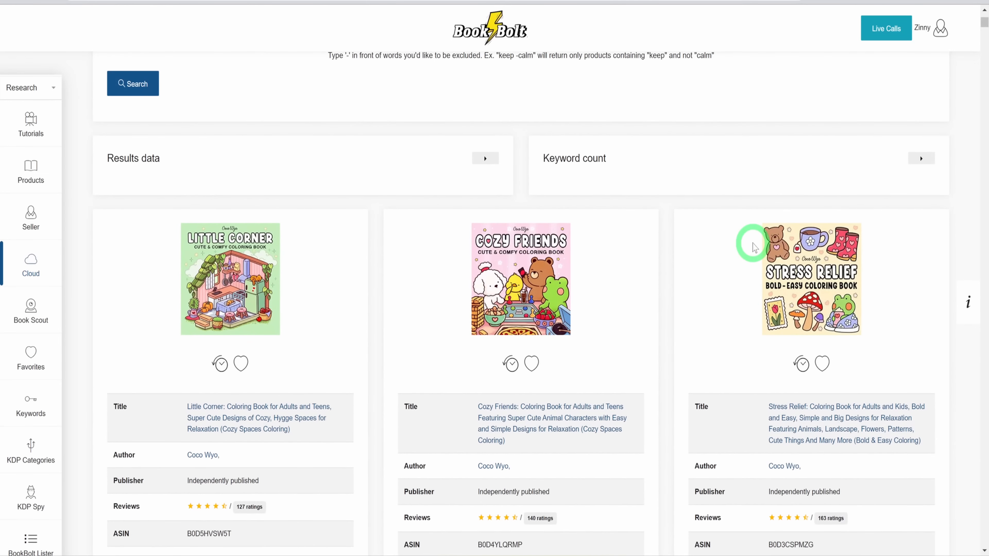
scroll(879, 420, "down", 4)
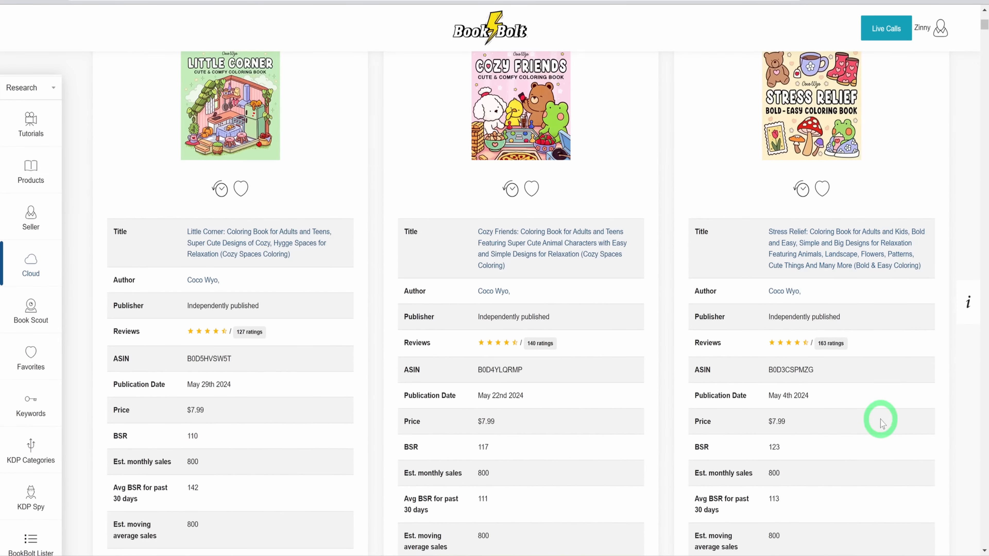
Open the Stress Relief coloring book's Amazon listing and examine its title, description, dimensions and sales estimates.
left_click(815, 248)
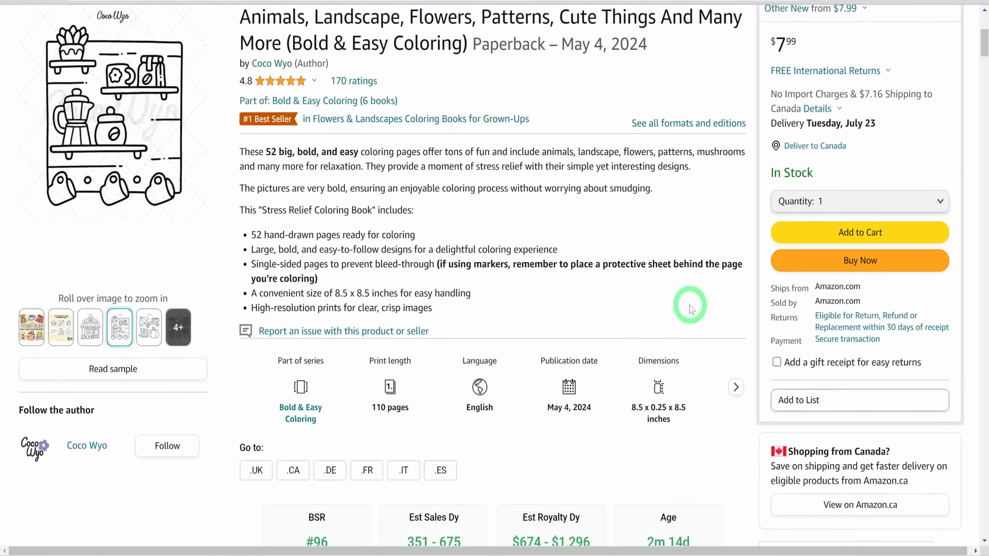
scroll(690, 305, "up", 1)
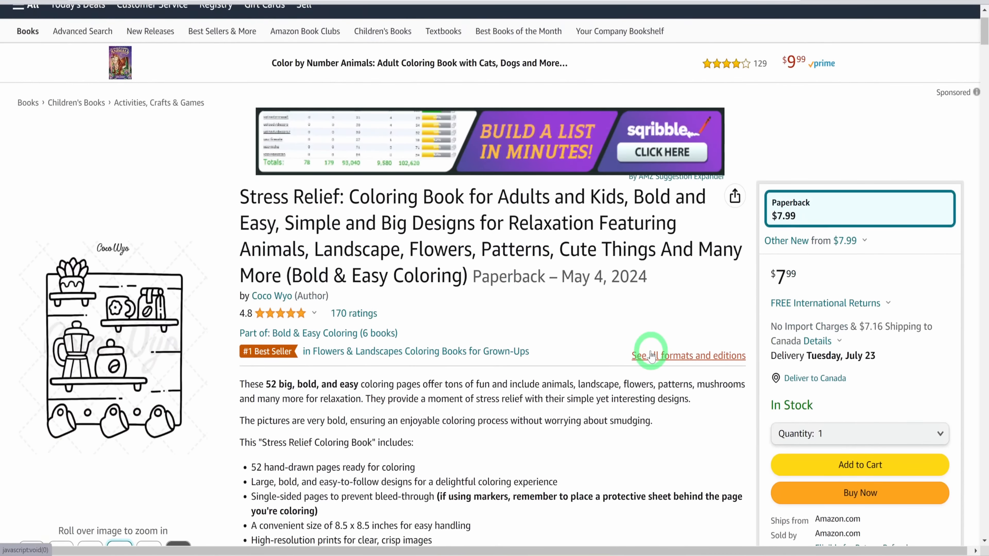
scroll(651, 356, "down", 6)
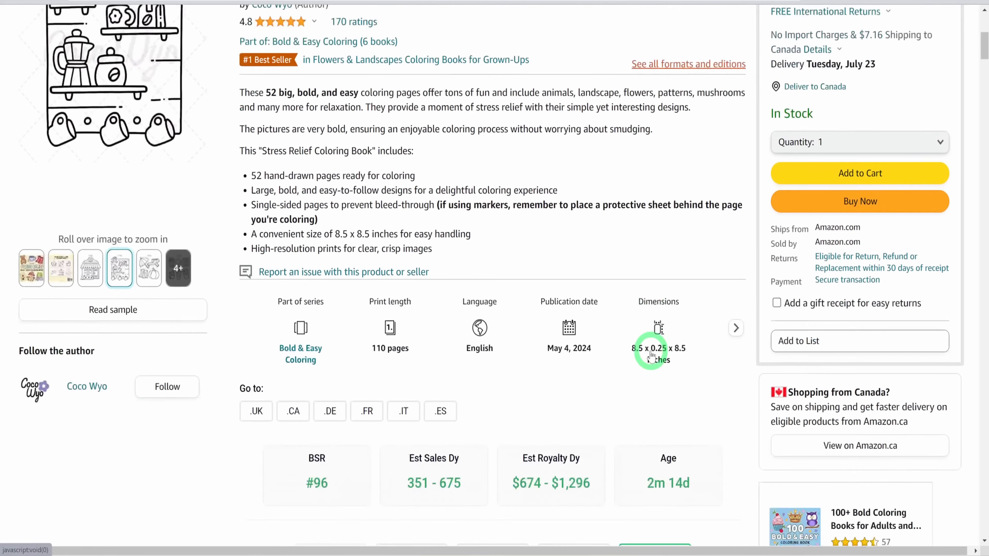
scroll(651, 355, "down", 1)
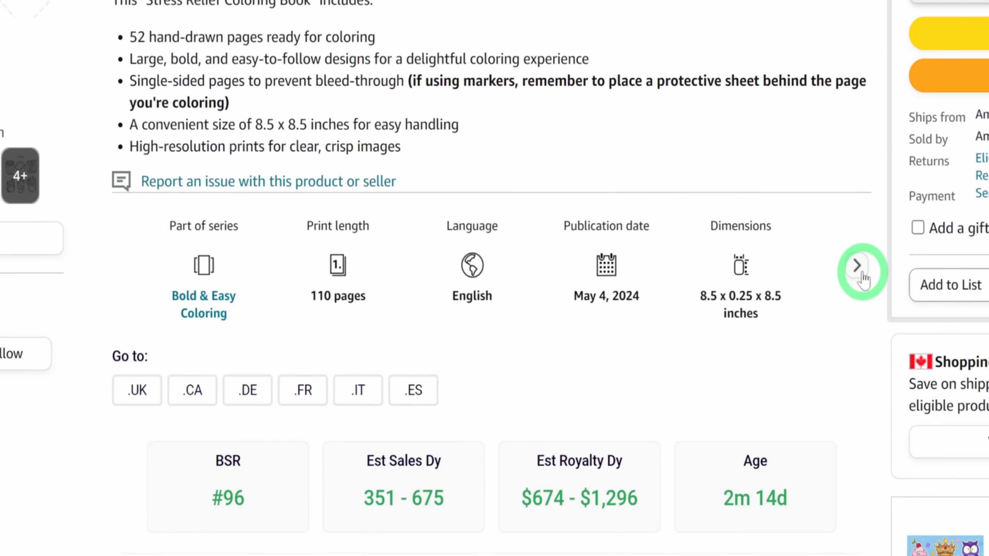
Show all product details of the Stress Relief listing and examine its bestseller ranks and categories.
left_click(858, 266)
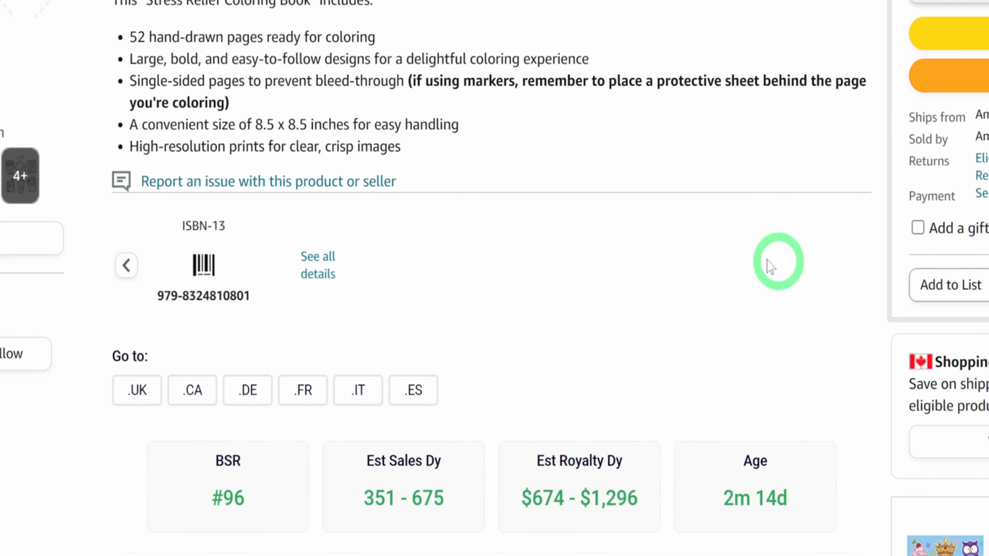
left_click(301, 275)
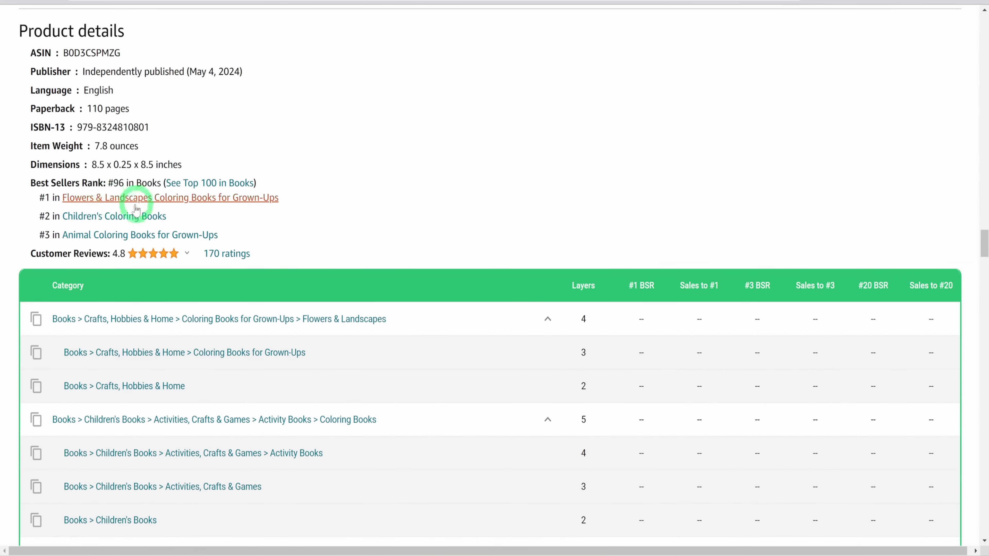
scroll(275, 218, "down", 4)
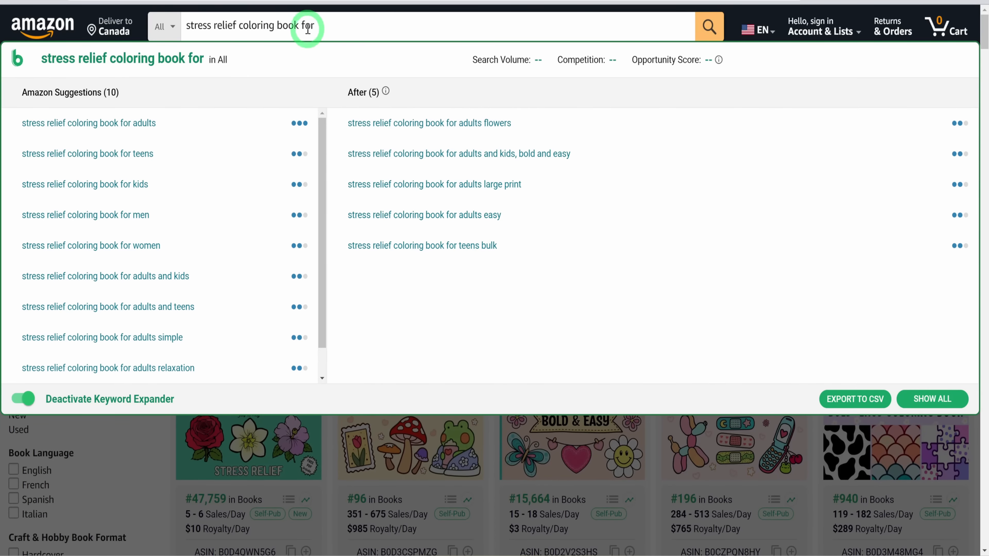
Switch to BookBeam and look up "stress relief coloring book for adults bold and easy" in the Amazon Keyword Research Tool.
left_click(322, 29)
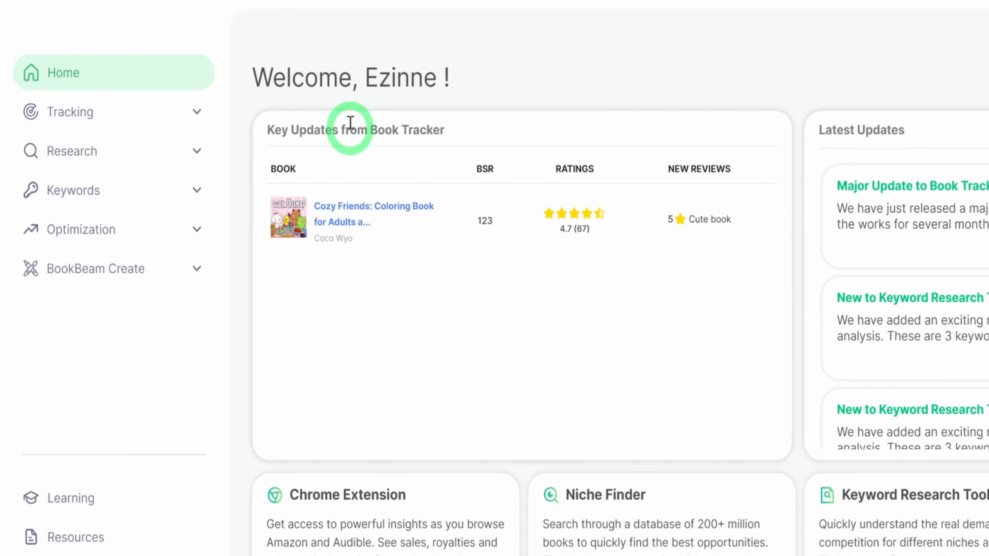
left_click(109, 205)
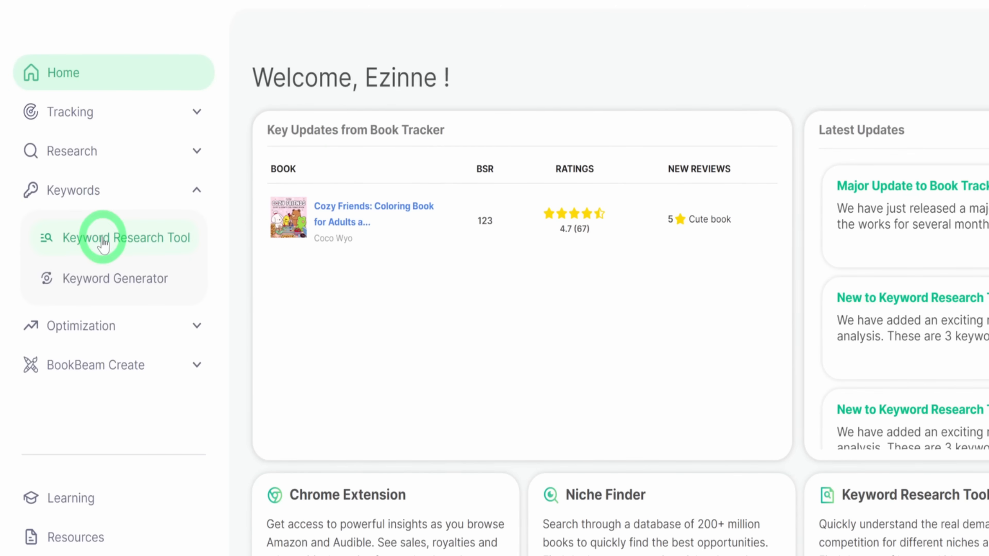
left_click(103, 239)
left_click(374, 190)
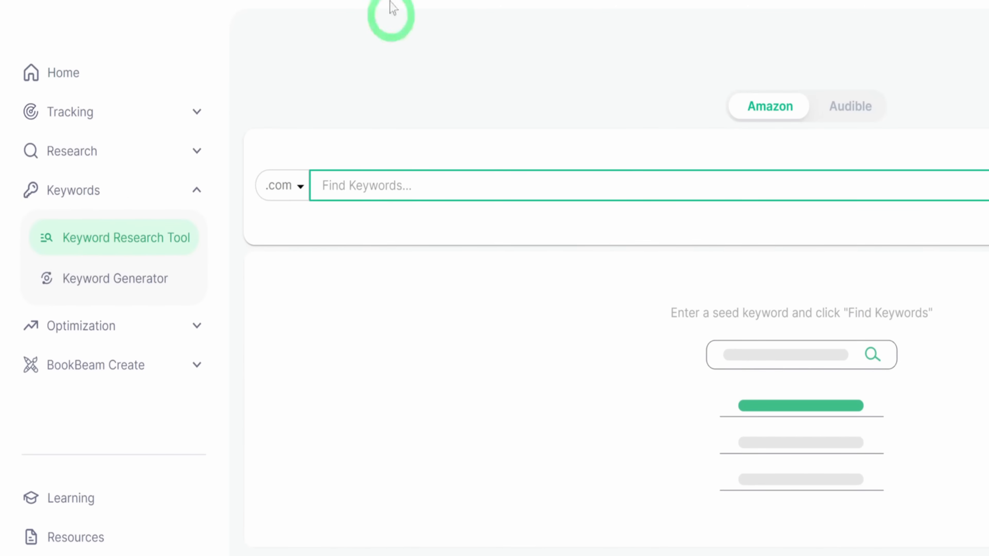
type("stress relief coloring book for adults bold and easy")
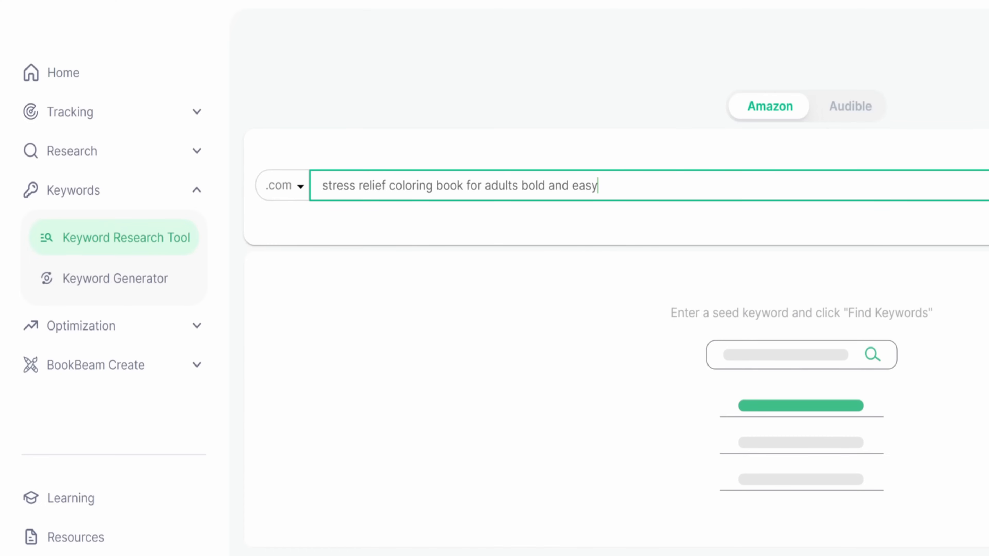
key("Return")
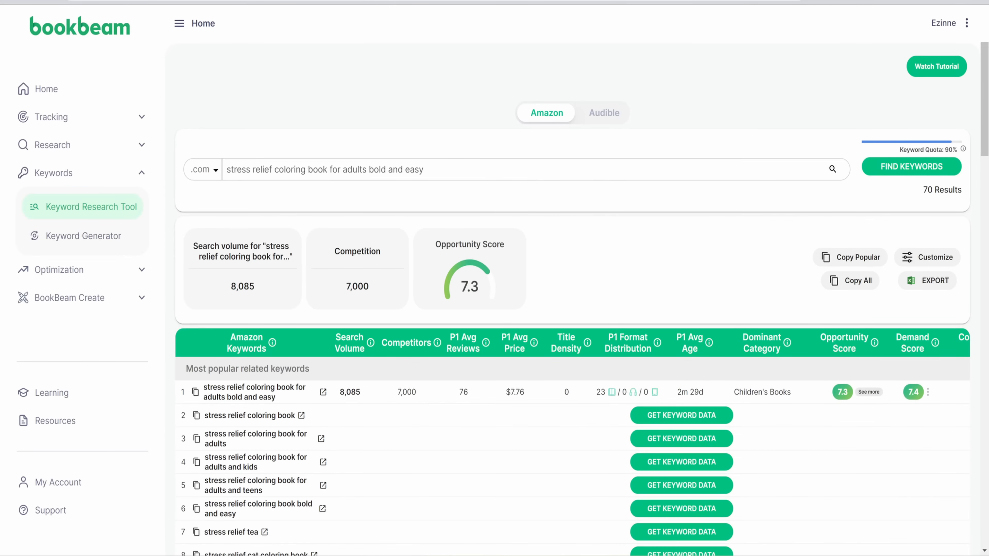
Review the first keyword's opportunity, demand and competition analysis, close it, and look over the related keywords.
scroll(760, 470, "down", 3)
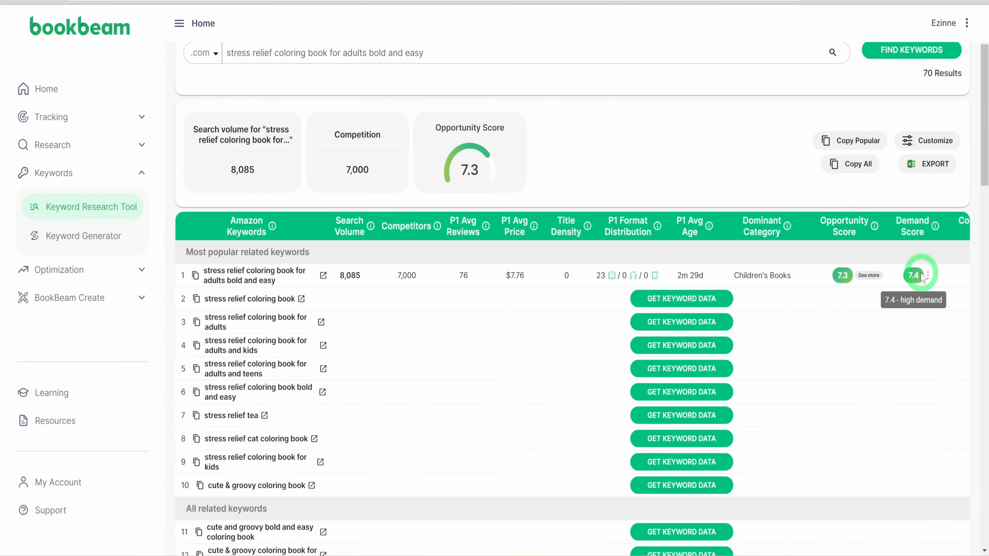
left_click(869, 276)
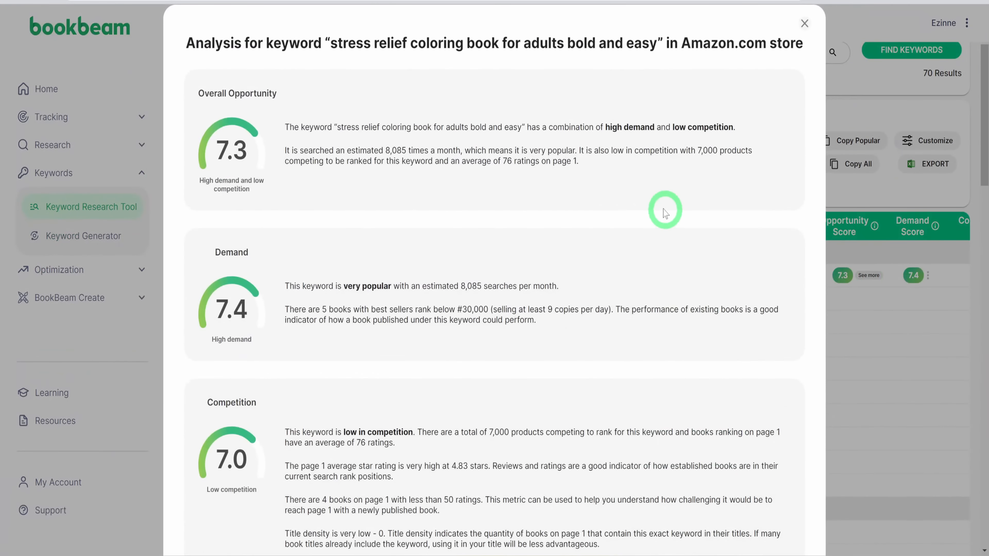
scroll(641, 191, "down", 2)
scroll(641, 191, "up", 2)
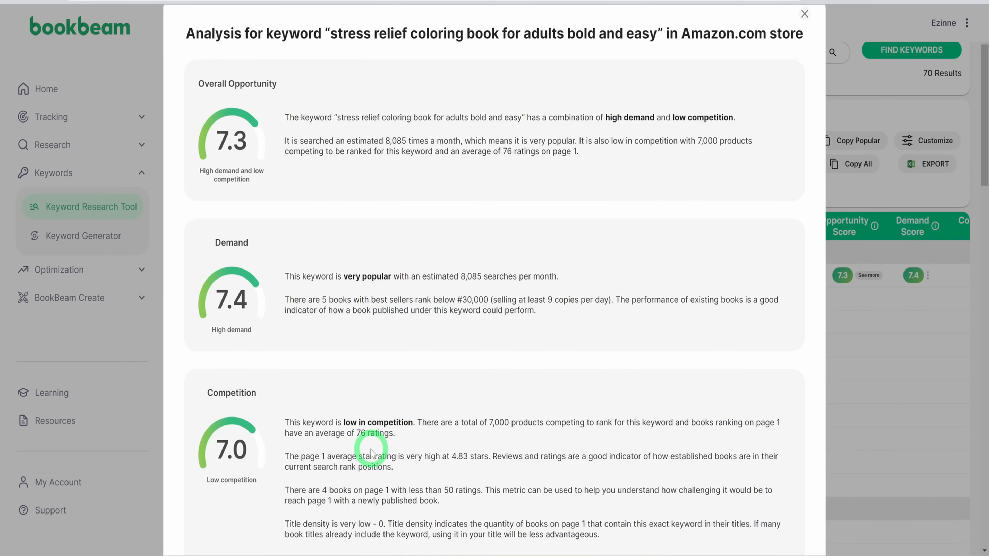
scroll(530, 360, "down", 2)
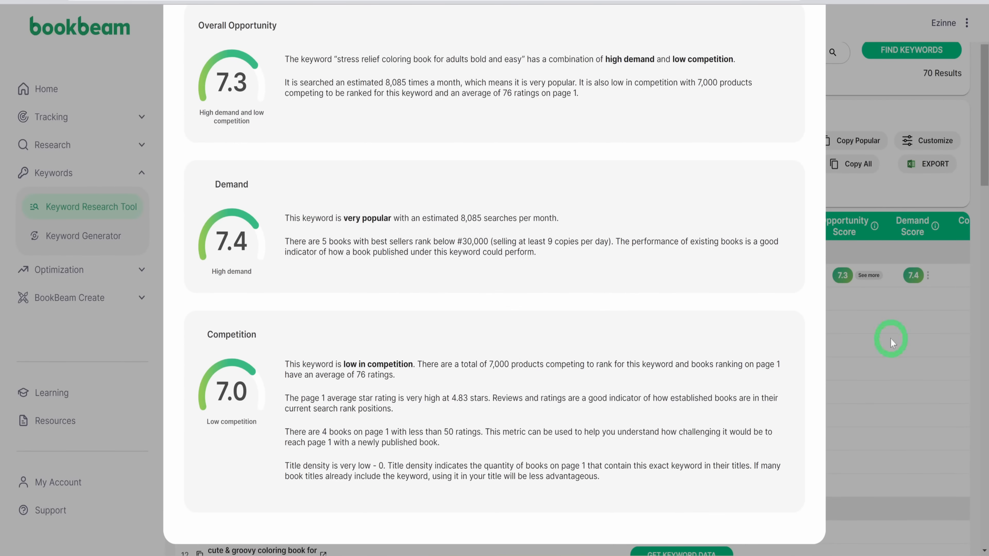
left_click(894, 204)
scroll(712, 363, "down", 3)
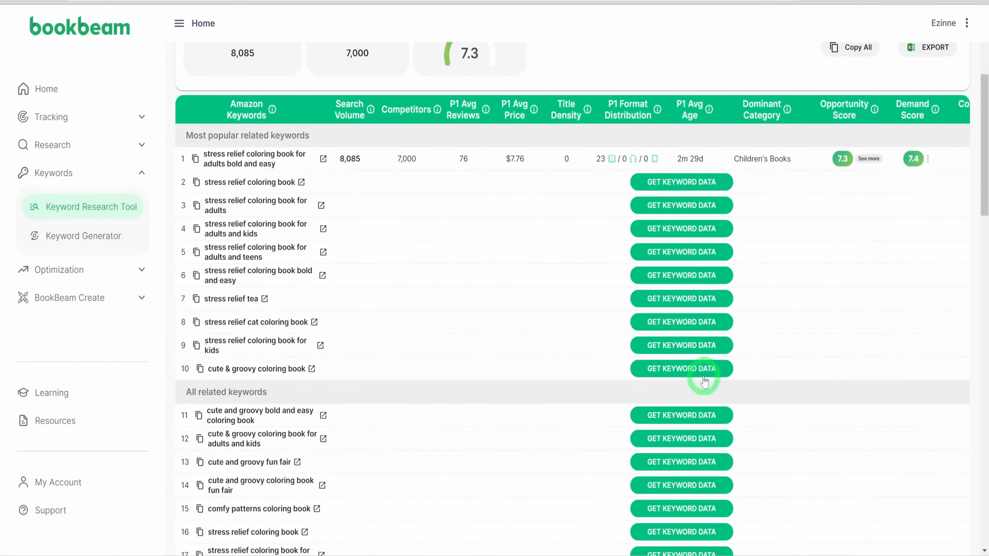
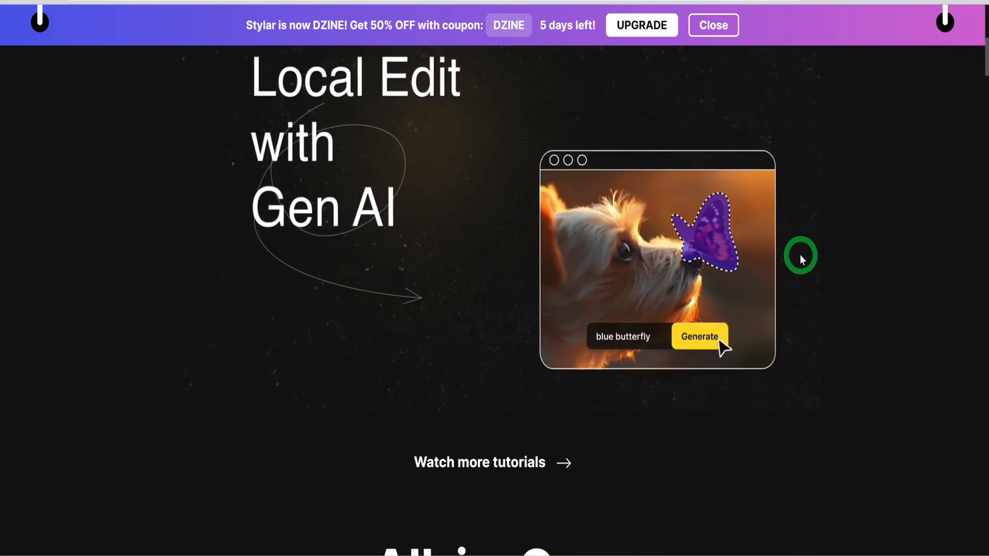
Switch to the Dzine home page and look through its AI image feature sections.
scroll(803, 262, "down", 6)
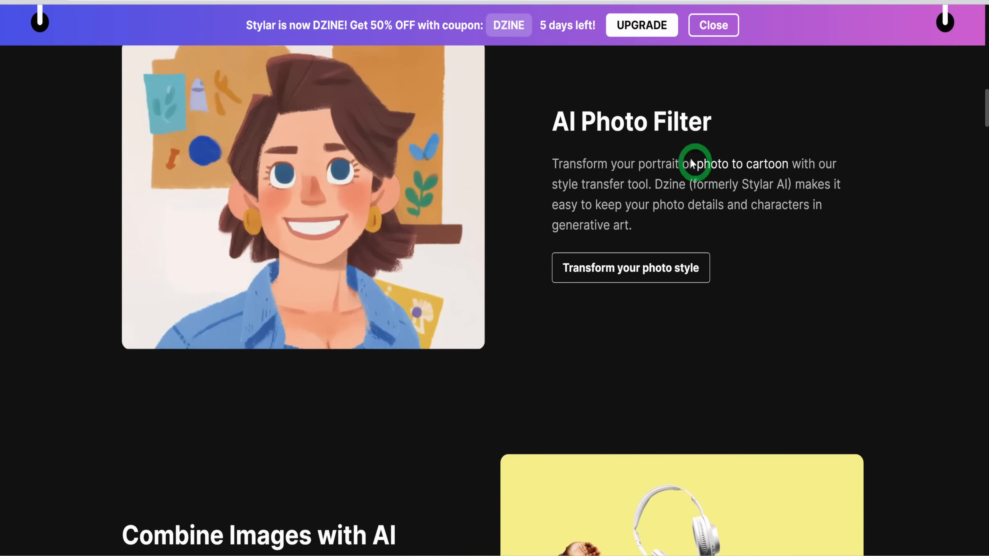
scroll(725, 239, "down", 7)
scroll(728, 248, "down", 20)
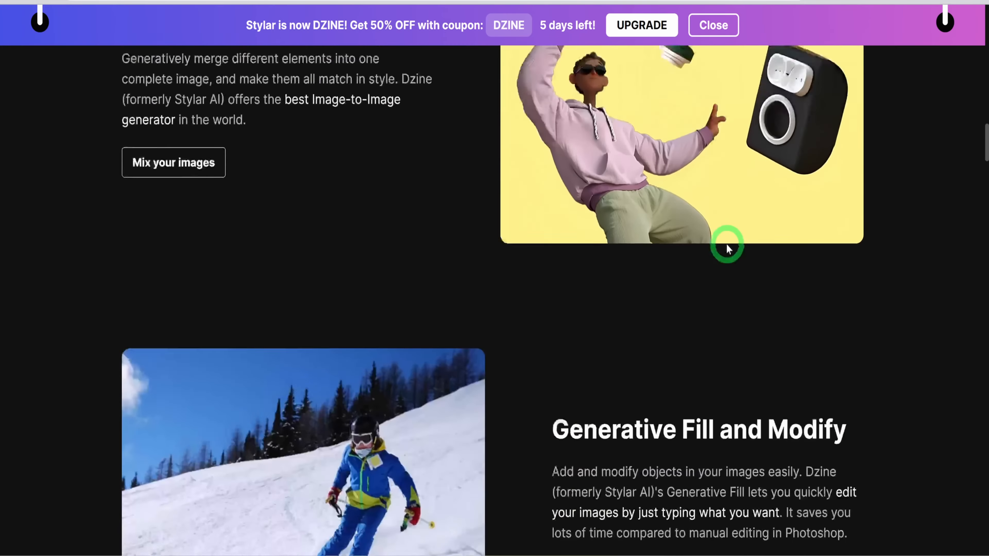
Look through the remaining AI feature sections of the Dzine home page, including Explore More Features.
scroll(726, 245, "down", 20)
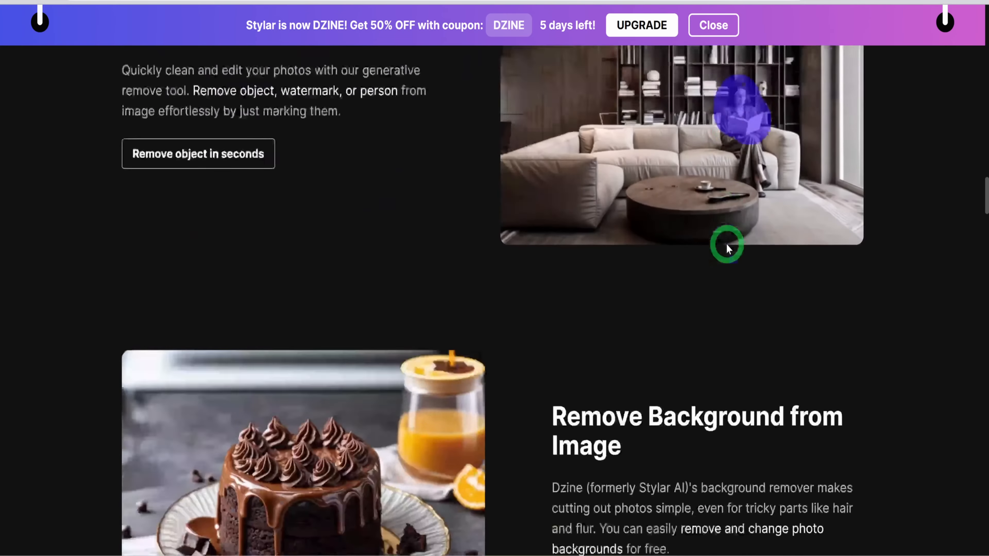
scroll(734, 246, "down", 18)
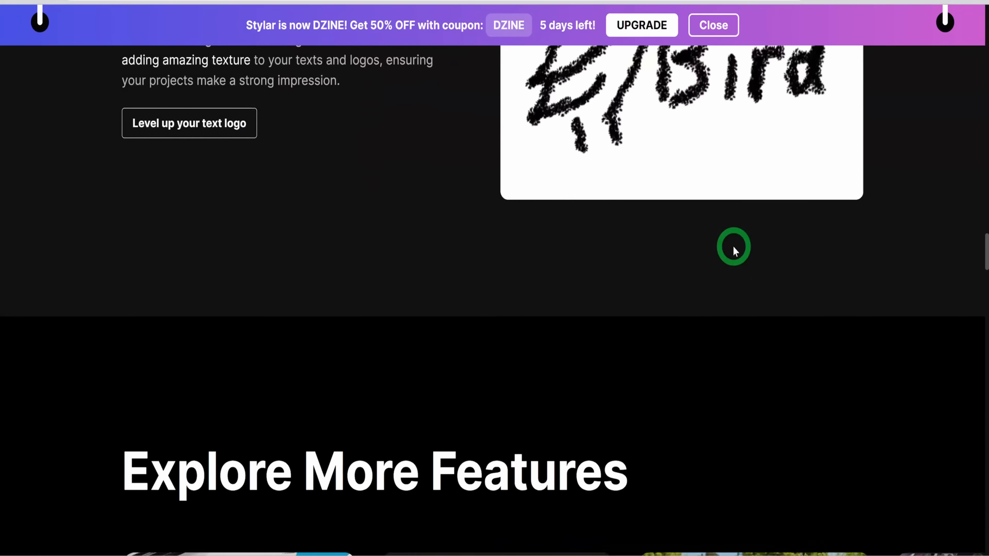
scroll(733, 245, "down", 3)
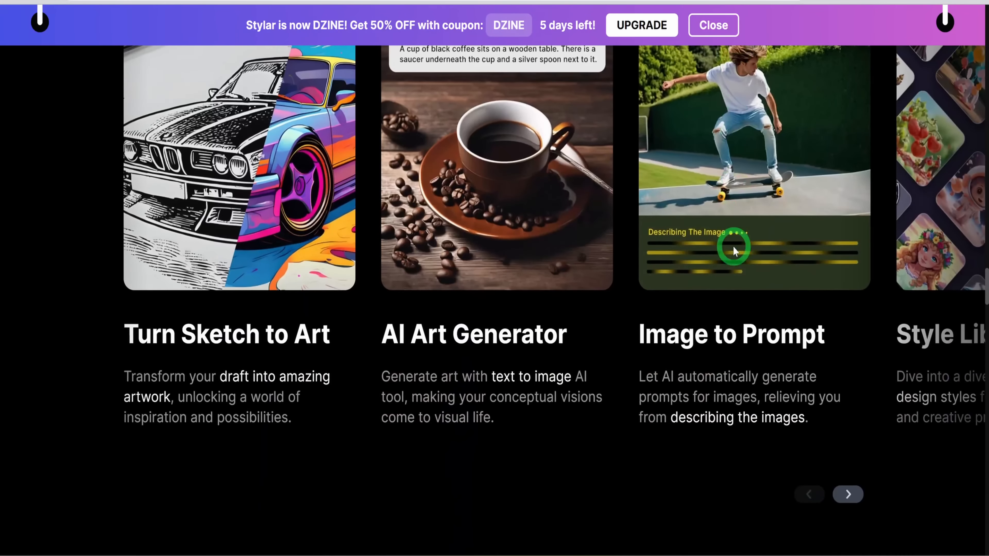
scroll(734, 246, "up", 5)
scroll(735, 250, "up", 3)
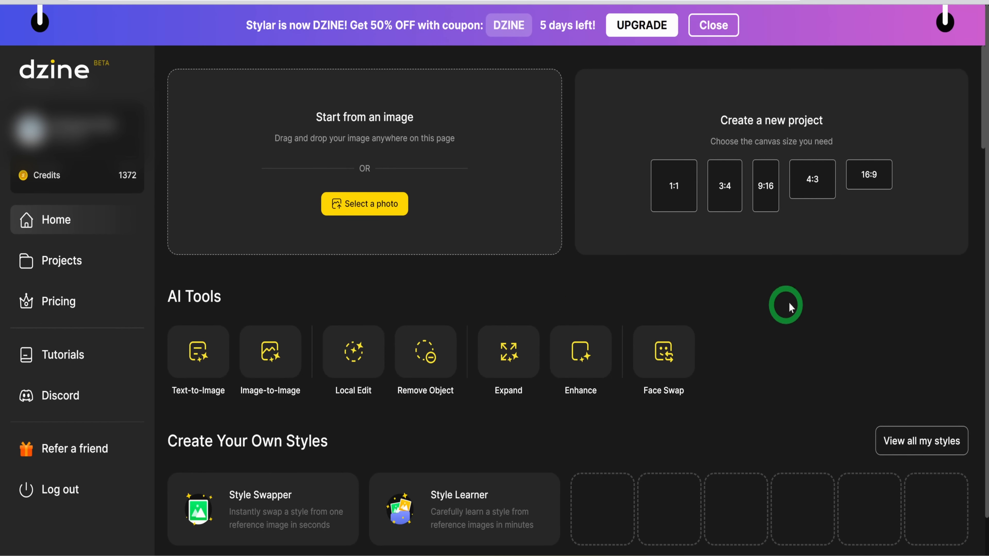
Start a project from the Simple & Big coloring book style, named Coloring Book, with a 1:1 canvas of 1536 × 1536.
scroll(831, 275, "down", 3)
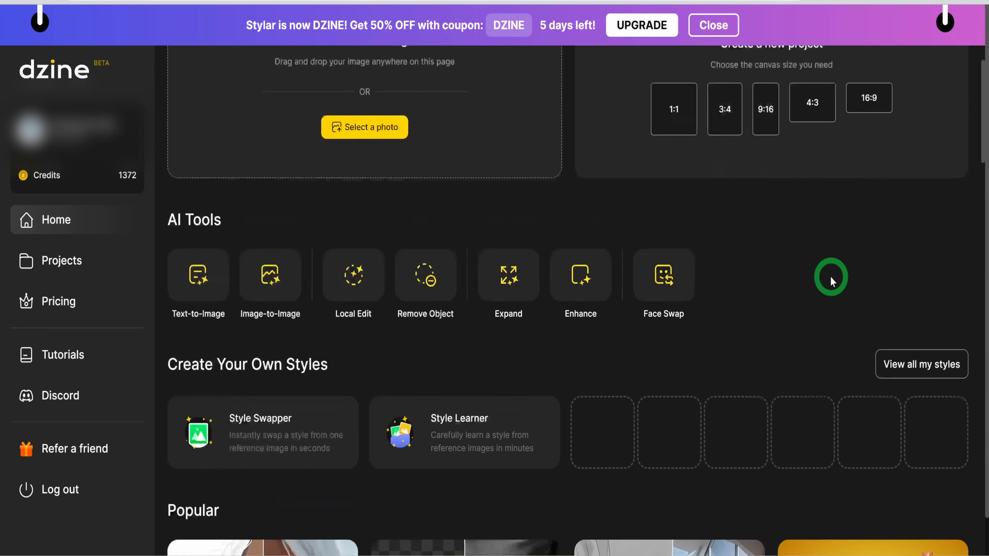
scroll(624, 276, "down", 7)
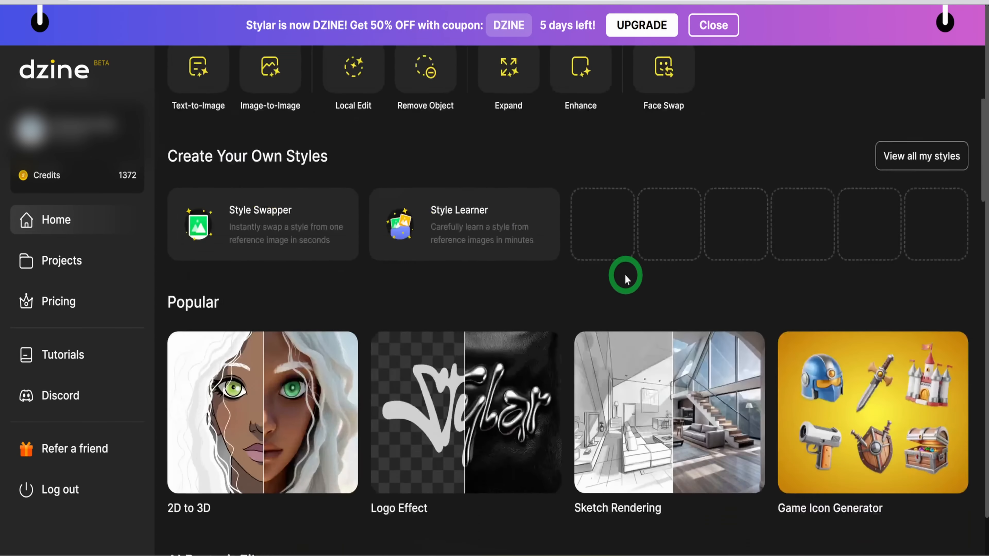
scroll(773, 326, "down", 20)
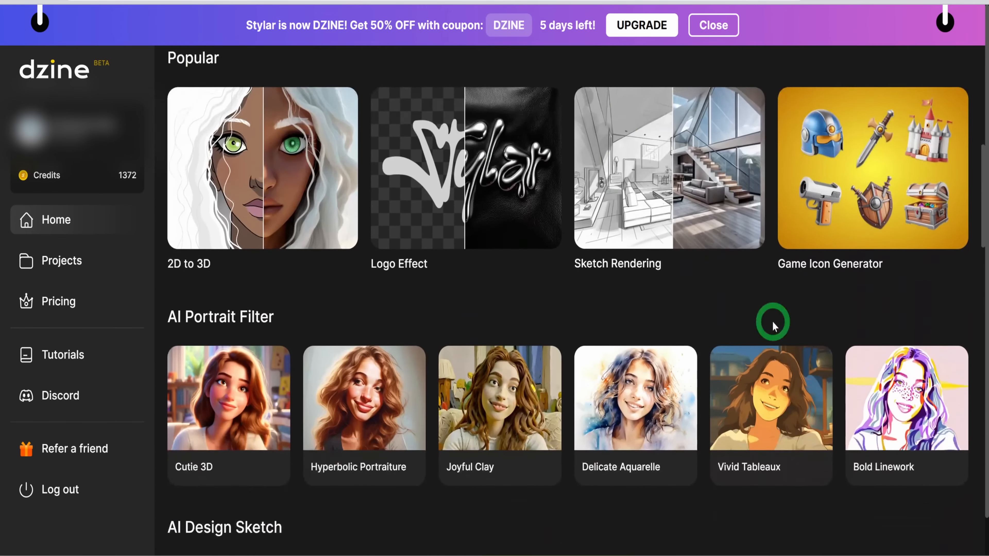
scroll(748, 317, "down", 3)
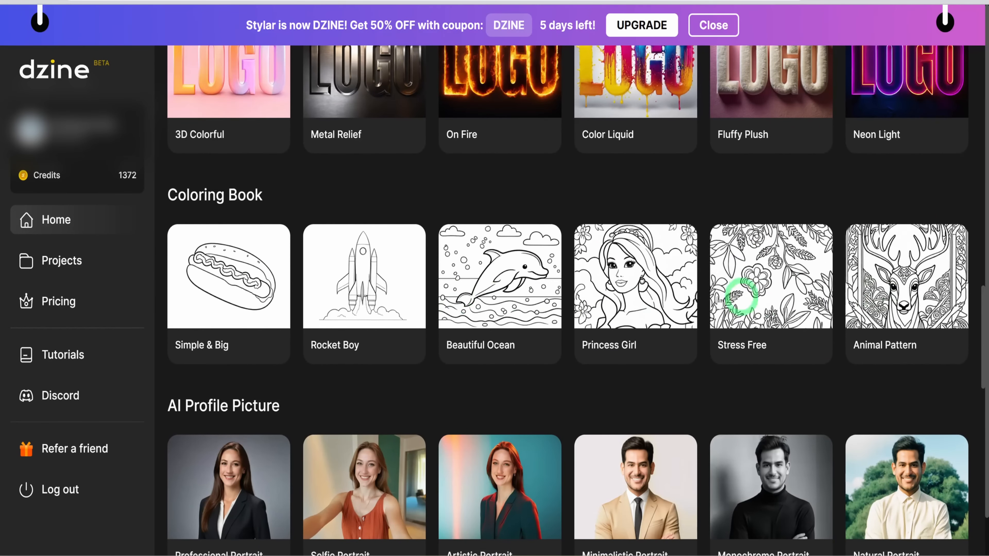
left_click(248, 286)
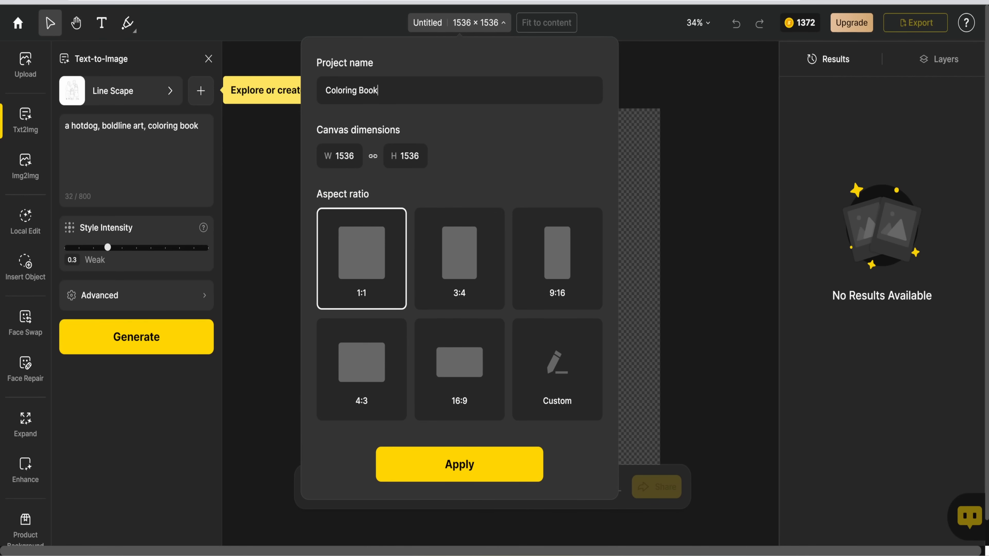
left_click(465, 474)
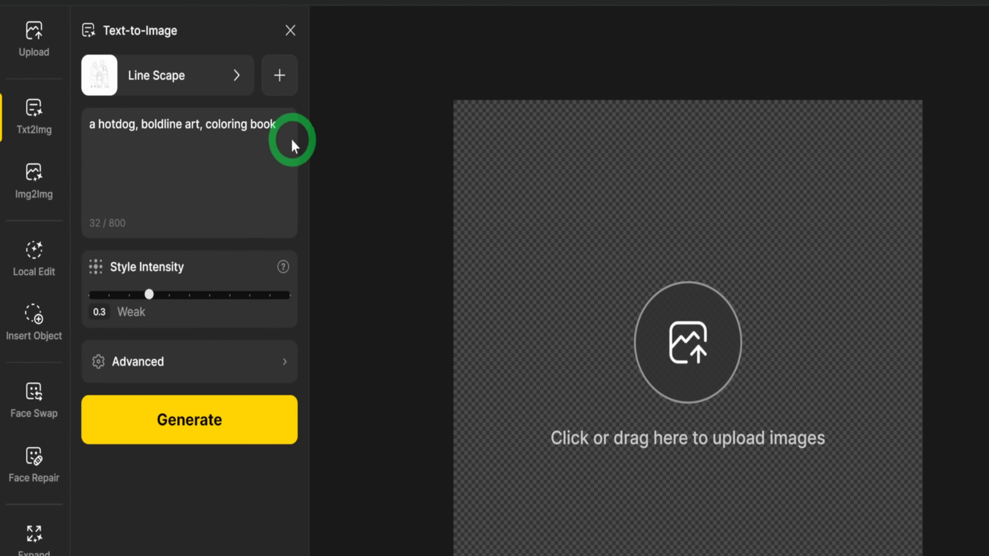
Replace the prompt with "cute Parrot Coloring Page for kids, minimalist, bold line art, 2d vector, on white background, no shading, clean line art.".
left_click(287, 126)
left_click_drag(163, 132, 67, 134)
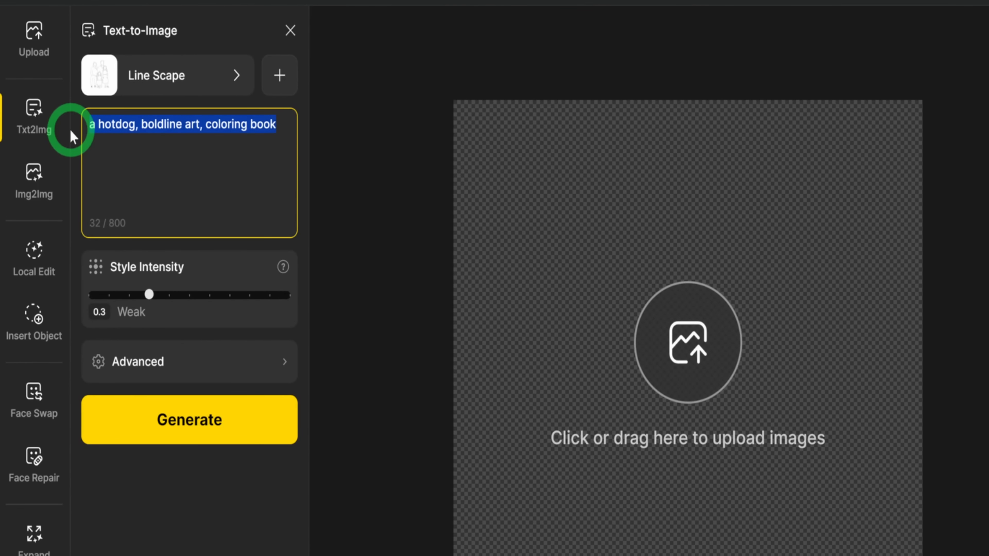
key("BackSpace")
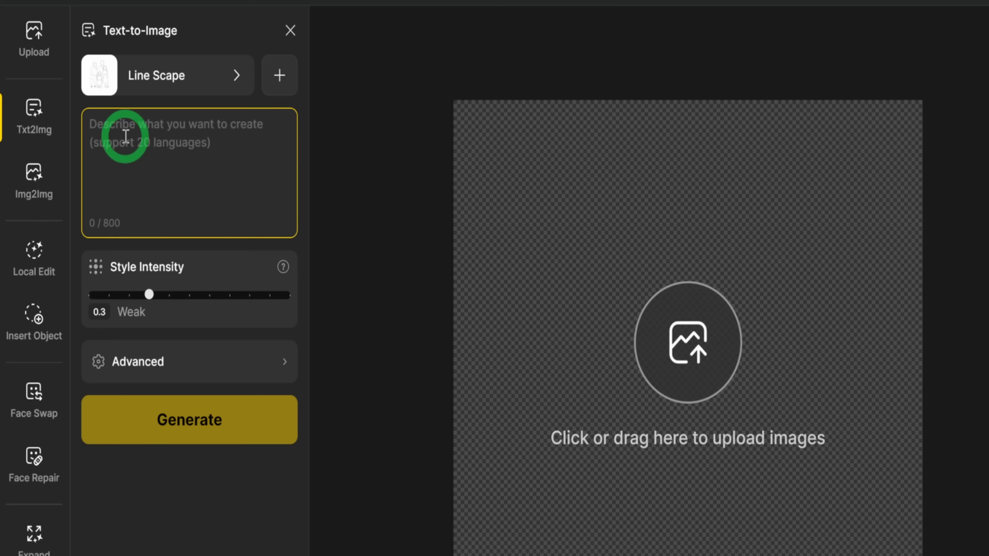
type("cute Parrot Coloring Page for kids, minimalist, bold line art, 2d vector, on white background, no shading, clean line art.  multi color and black outline")
left_click(167, 251)
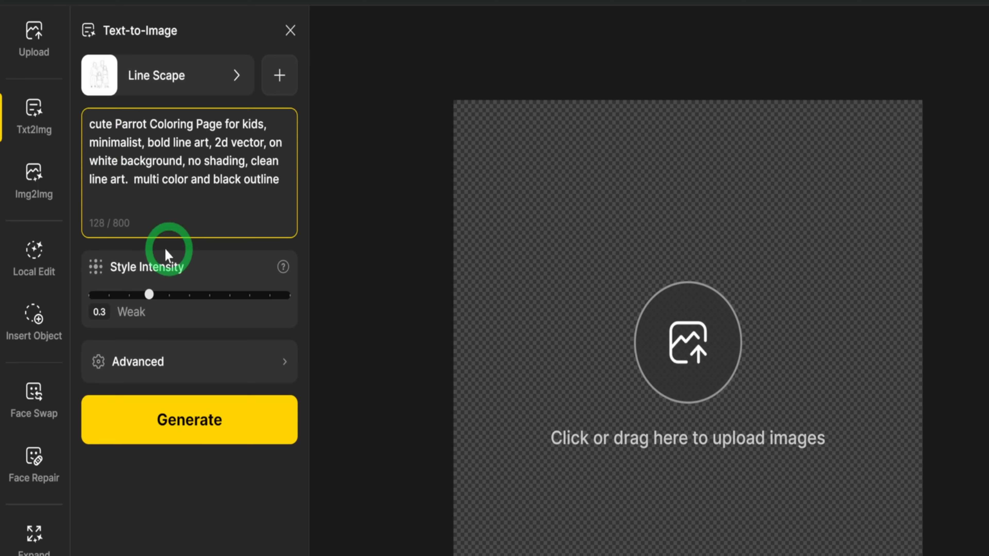
left_click_drag(133, 180, 272, 180)
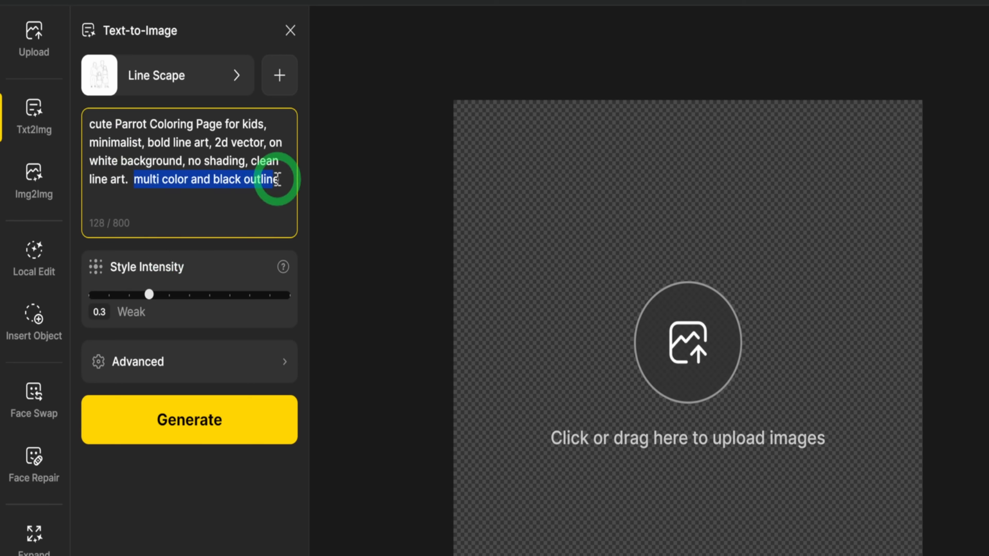
key("BackSpace")
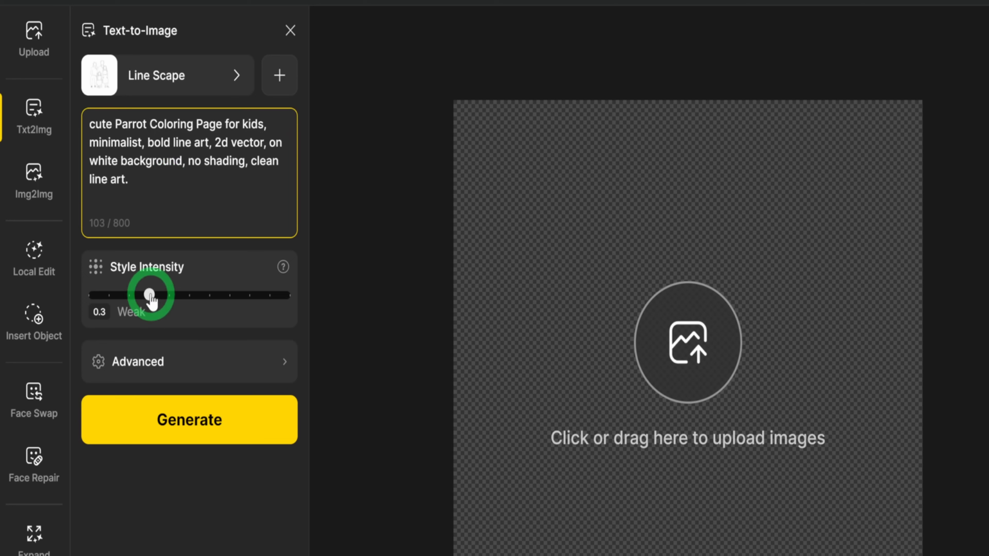
Set the style intensity to 0 and generate the parrot images.
left_click_drag(150, 296, 83, 296)
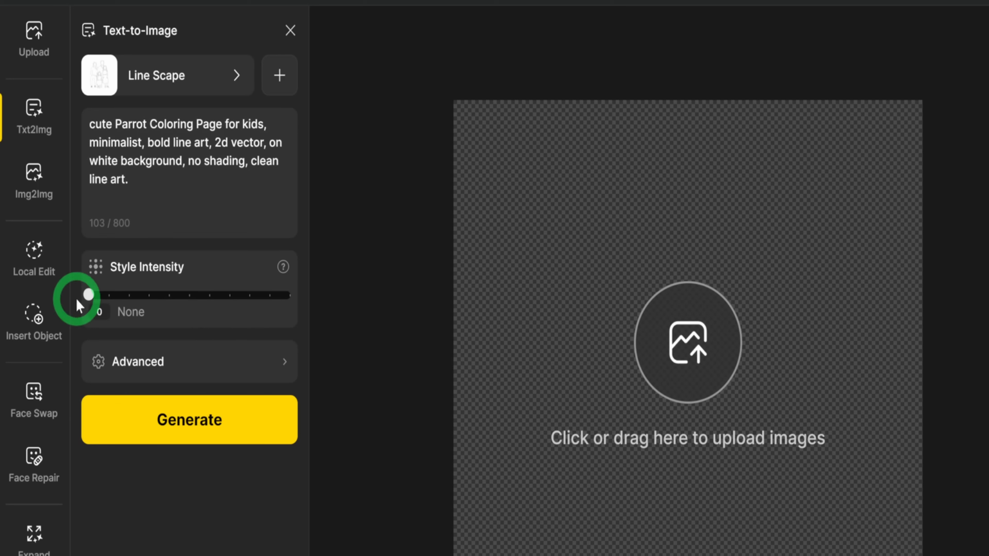
mouse_move(89, 293)
left_mouse_down()
mouse_move(290, 308)
mouse_move(238, 294)
mouse_move(91, 305)
left_mouse_up()
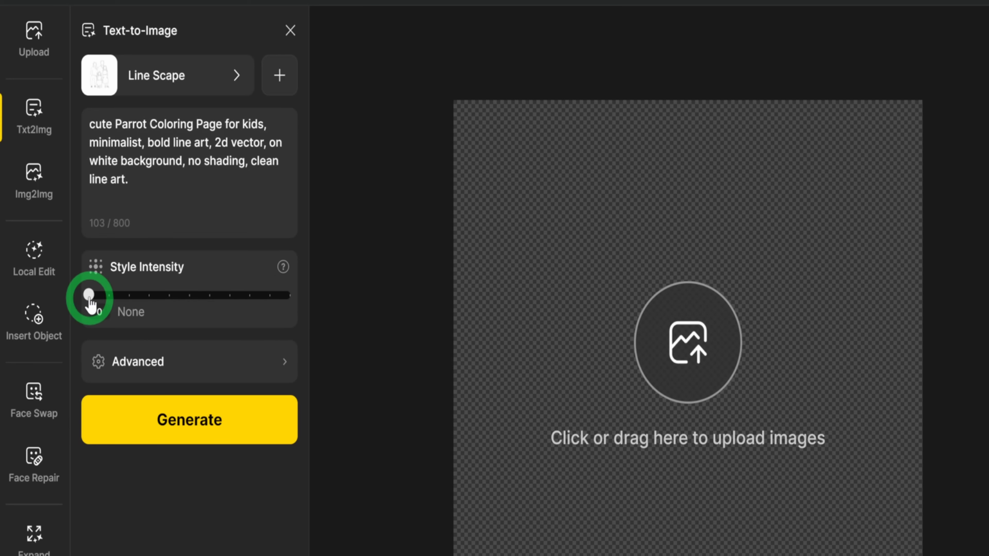
left_click(177, 416)
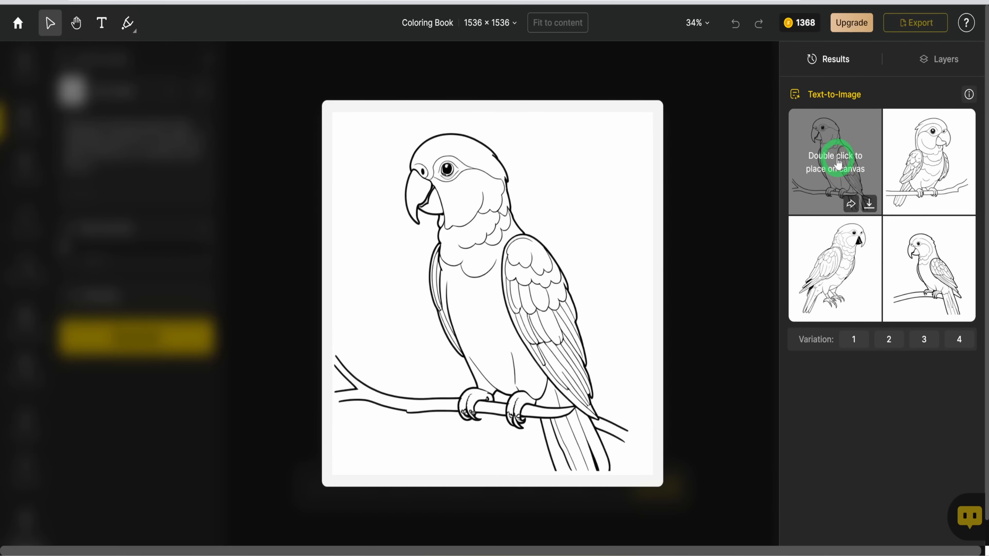
Place the first generated parrot on the canvas and preview the other parrot results.
double_click(838, 162)
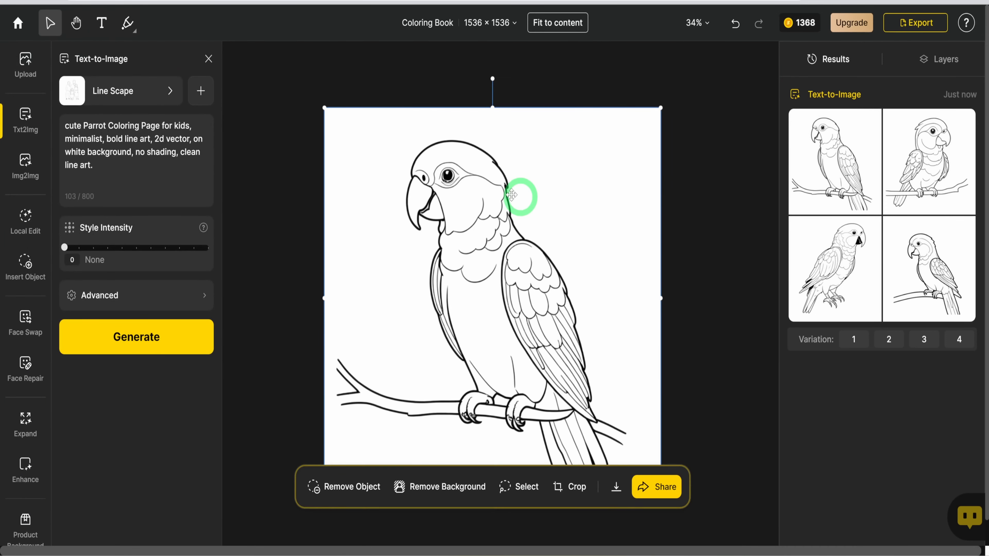
mouse_move(926, 154)
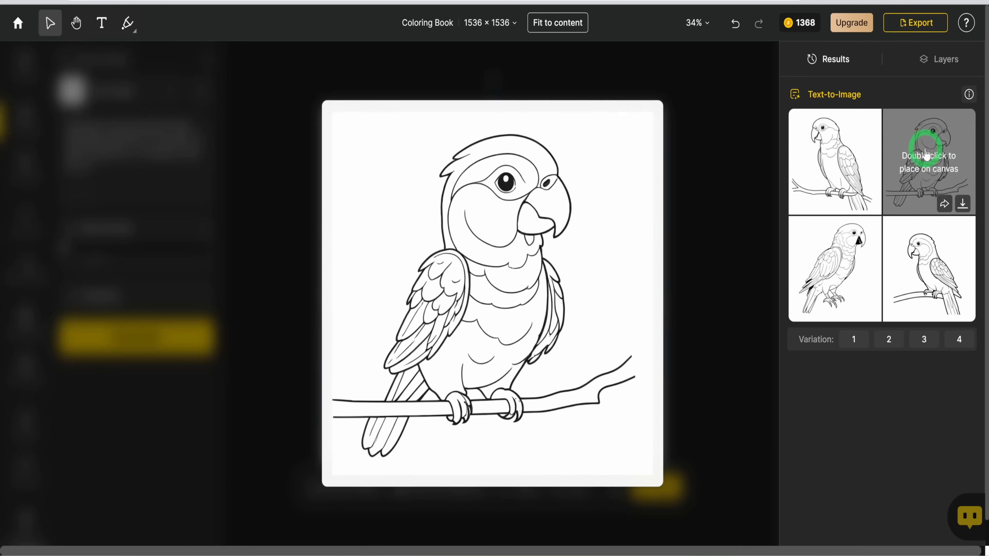
mouse_move(949, 273)
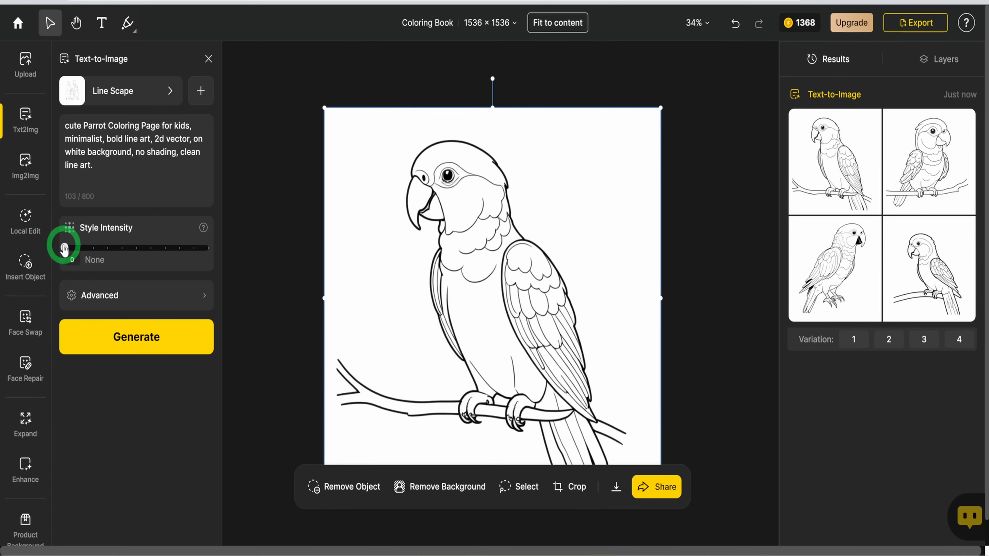
Generate another set of parrots with the style intensity at 1 and preview each of the new results.
left_click_drag(65, 249, 208, 249)
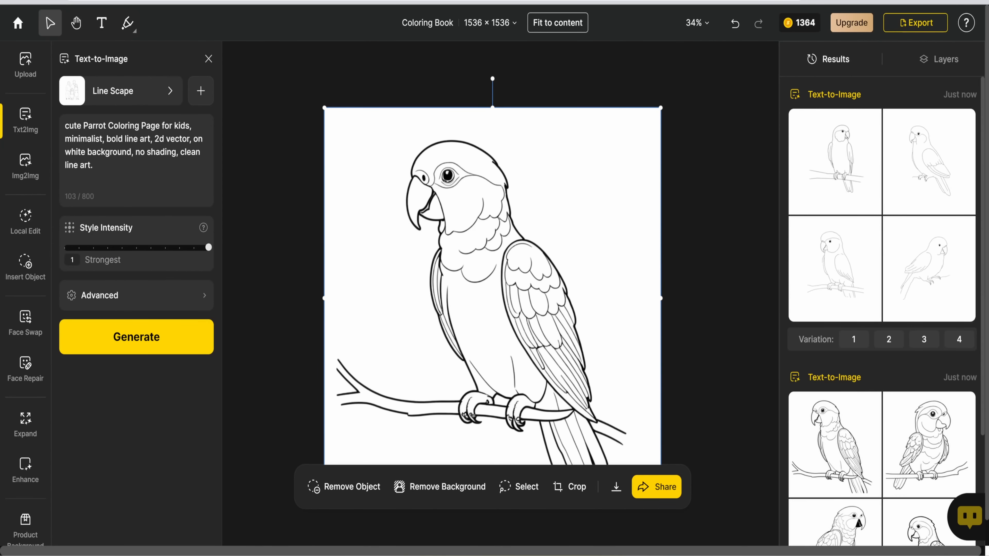
left_click(841, 153)
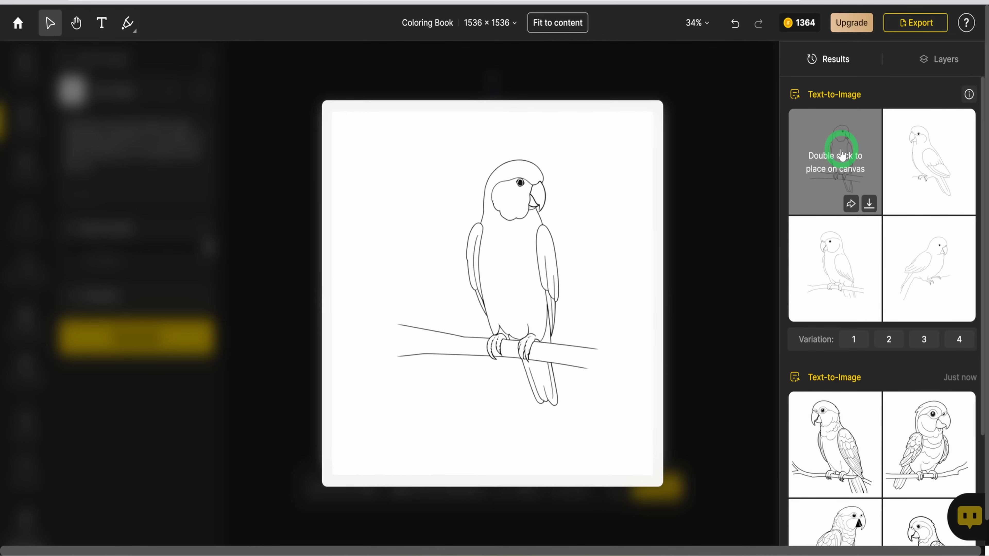
left_click(913, 151)
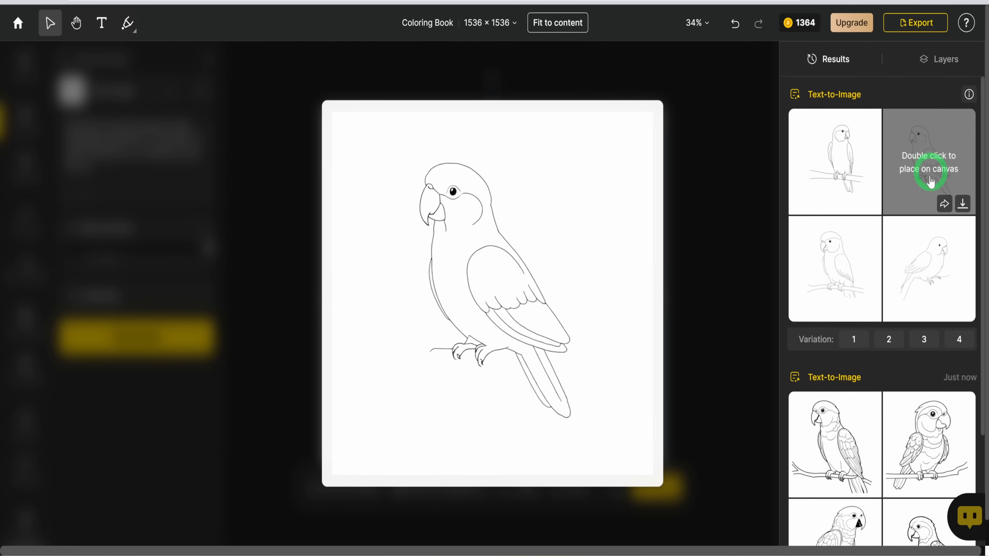
left_click(928, 269)
left_click(851, 270)
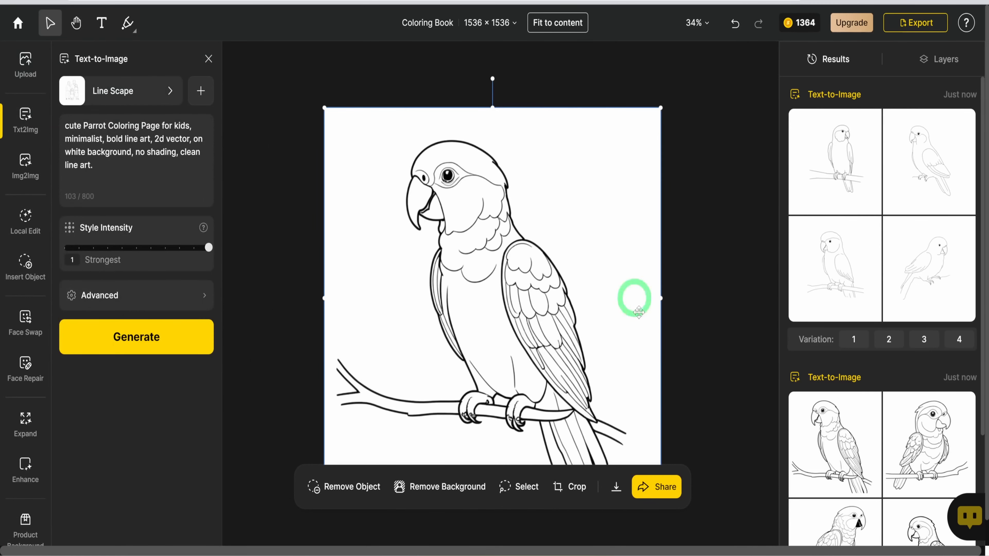
Return the style intensity to 0 and browse the available styles, keeping Line Scape as the chosen style.
left_click_drag(209, 248, 62, 243)
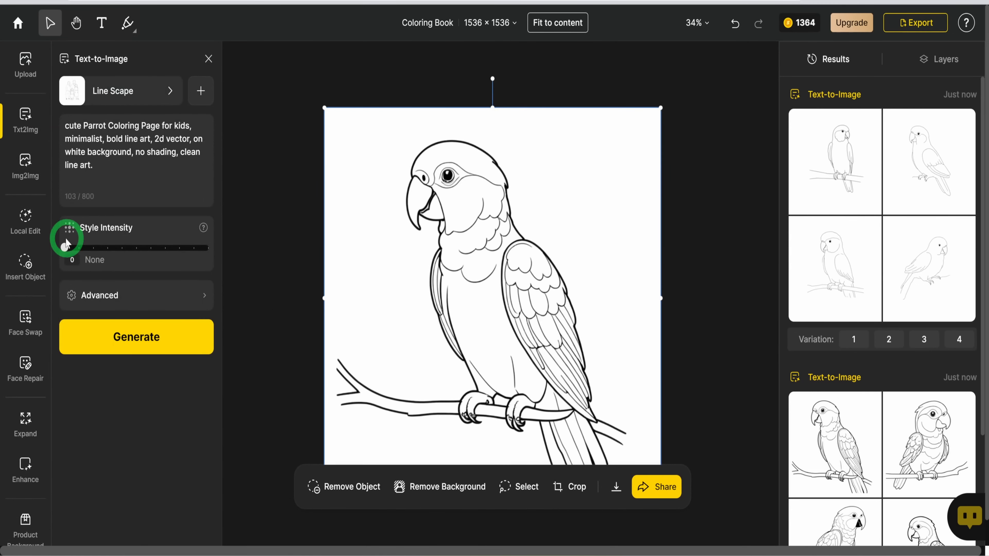
left_click(129, 90)
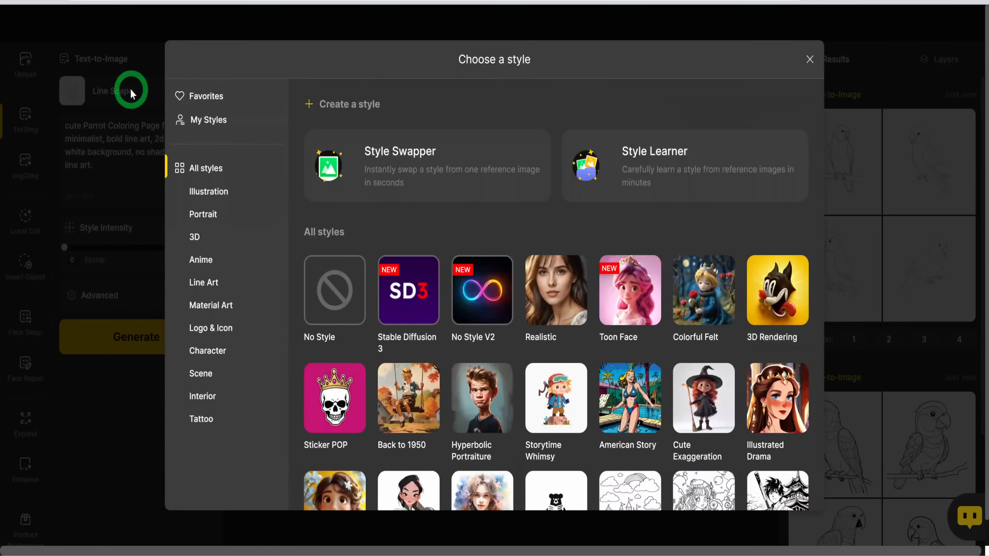
scroll(541, 361, "down", 4)
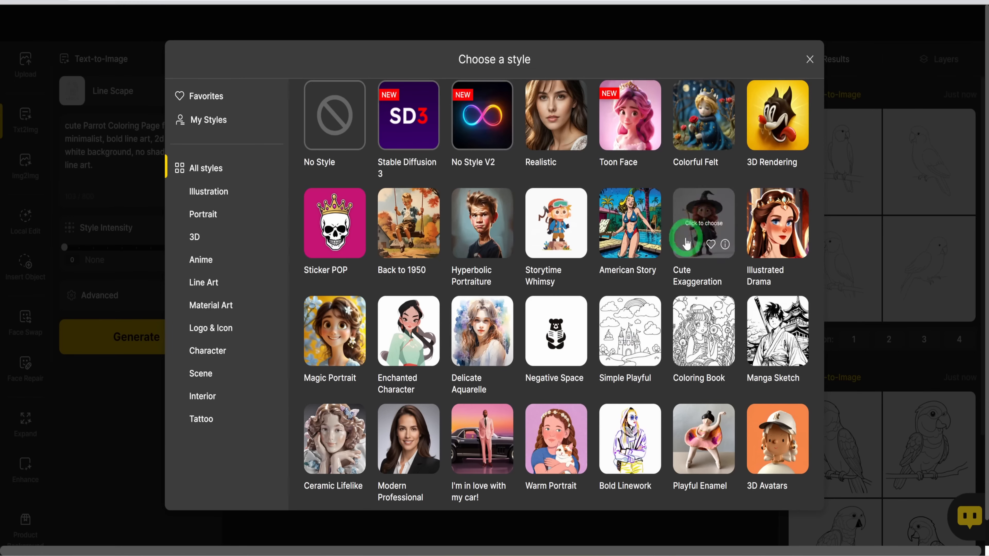
left_click(810, 61)
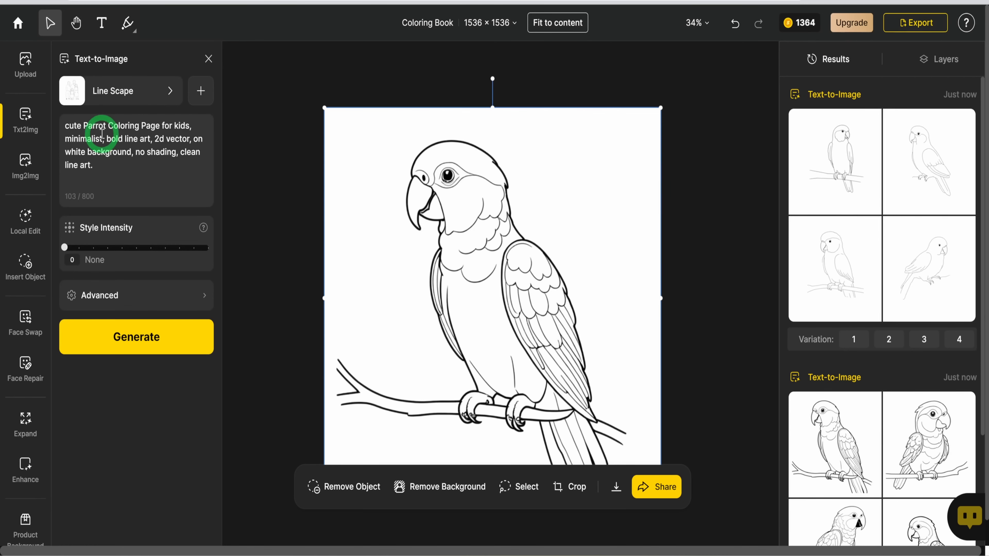
Change the prompt's subject to "Cute Crab" and generate a crab coloring page for the canvas.
left_click_drag(106, 128, 84, 127)
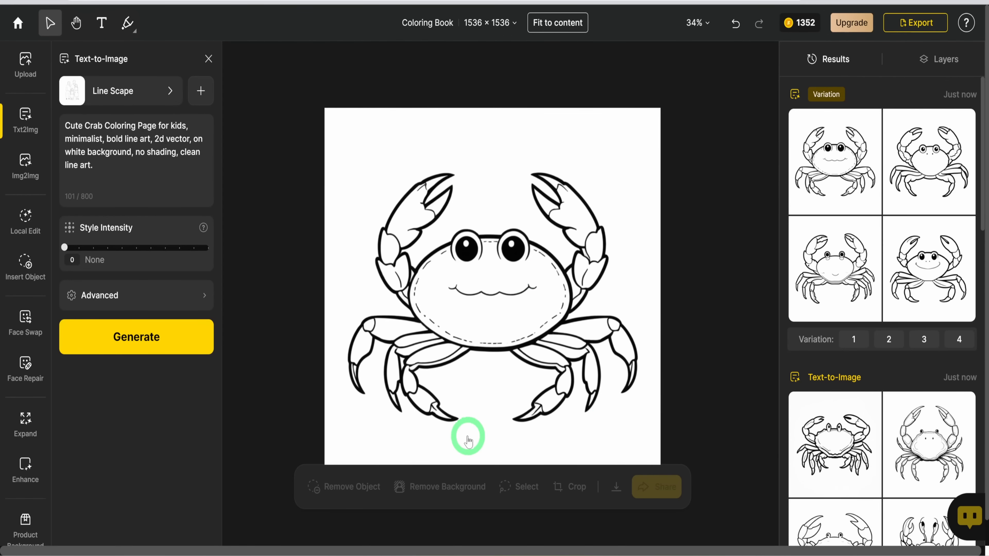
Enhance the crab image at the highest strength and download the enhanced version after comparing it with the original.
left_click(24, 472)
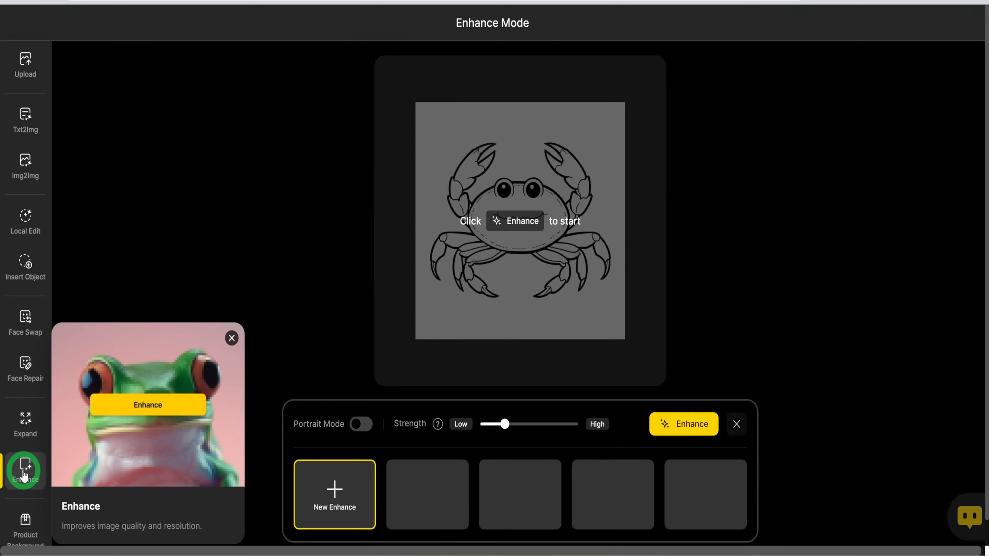
left_click_drag(502, 433, 570, 430)
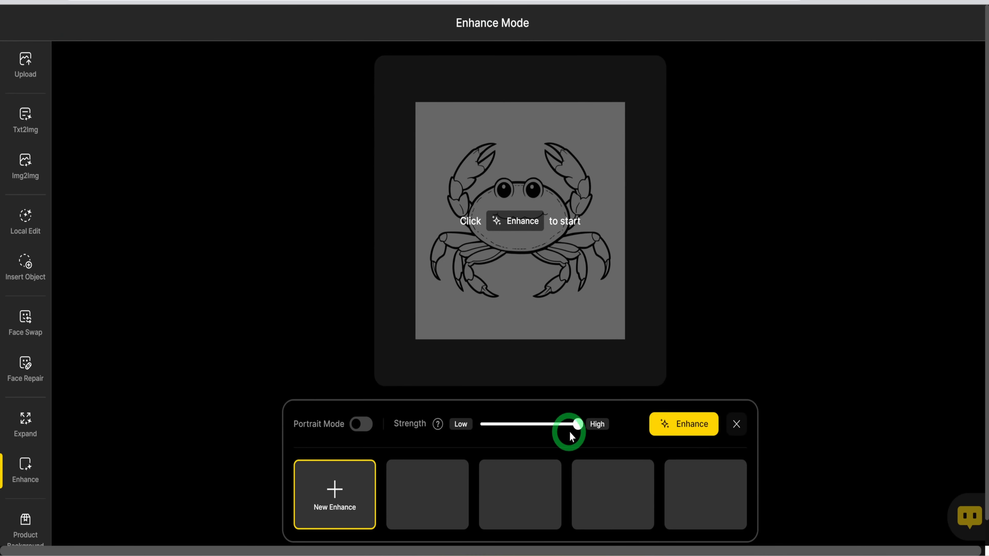
left_click(688, 432)
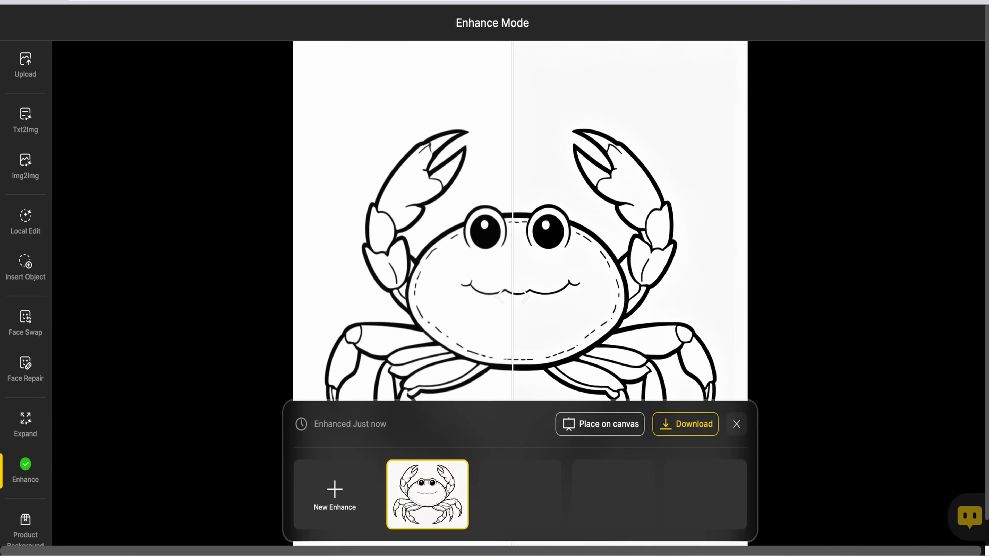
left_click_drag(510, 292, 308, 300)
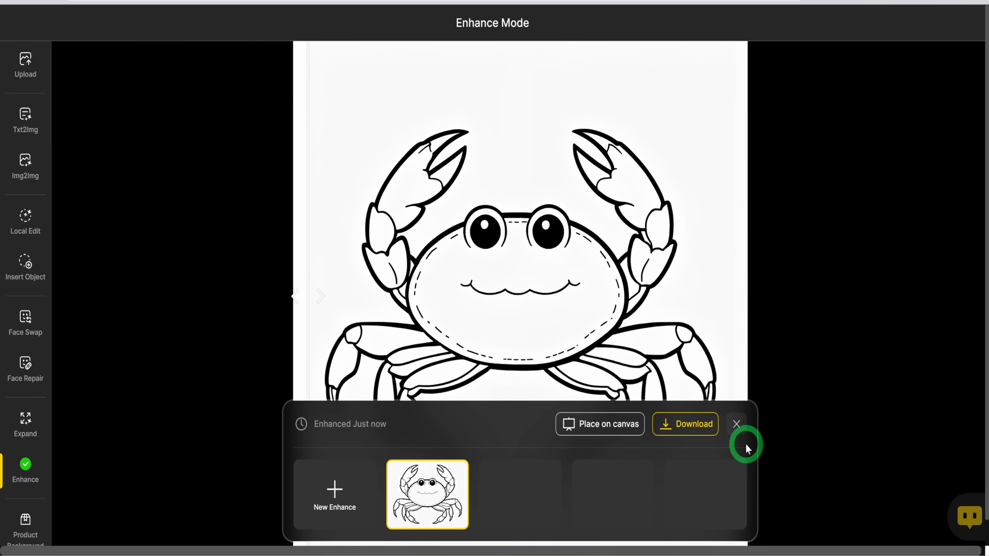
left_click(693, 426)
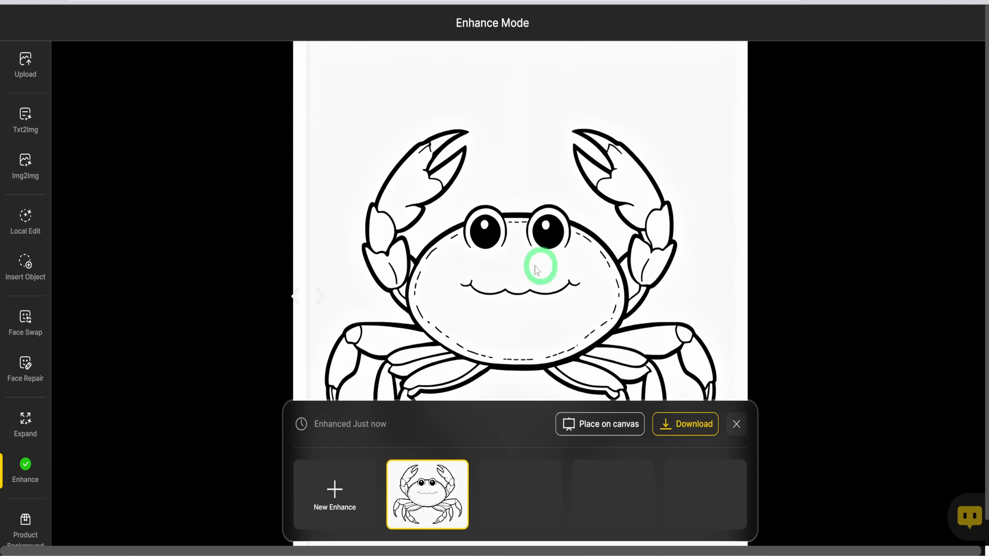
Leave Enhance Mode for the crab and look over the generated results.
left_click(800, 374)
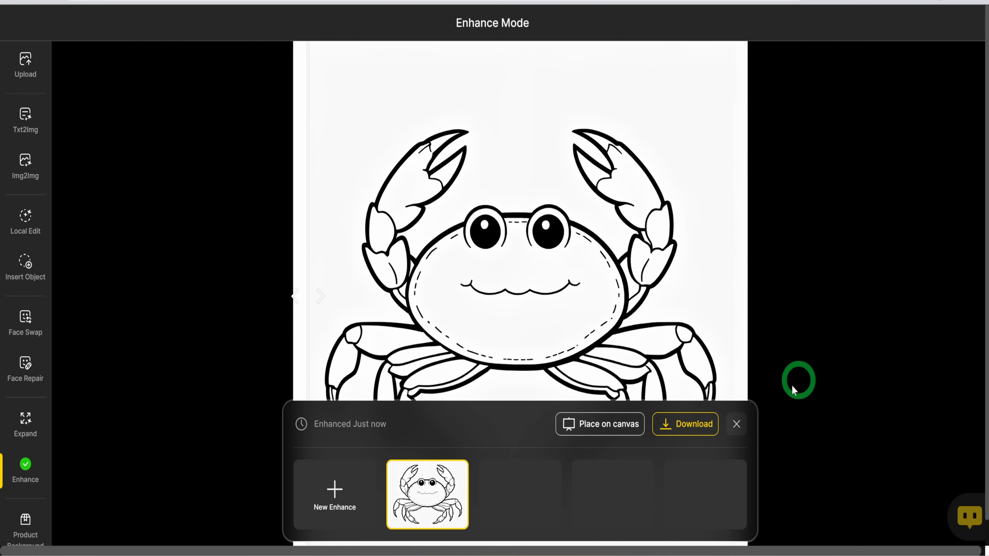
left_click(737, 424)
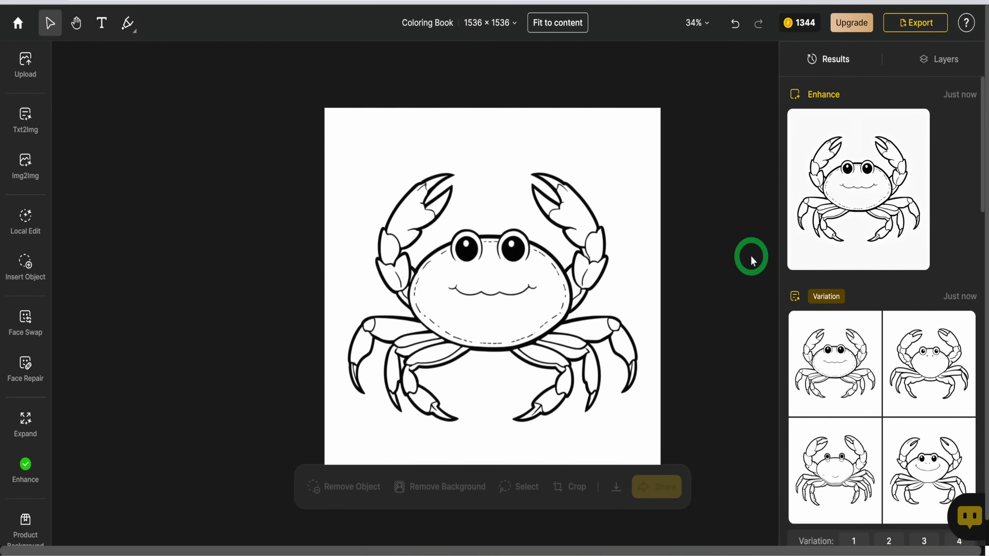
scroll(749, 260, "down", 4)
scroll(748, 259, "up", 4)
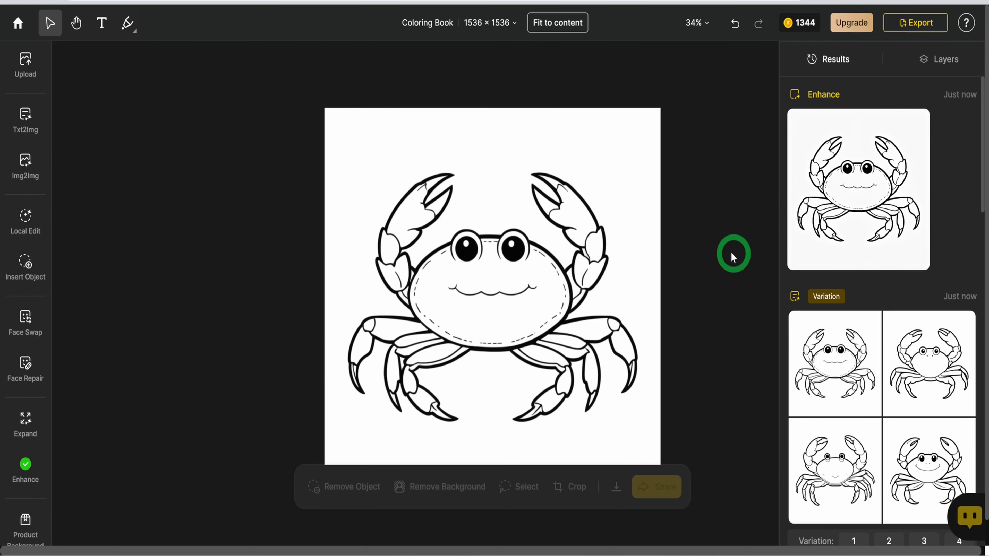
Prompt Image-to-Image with "cute crab Coloring Page for kids, minimalist, bold line art, 2d vector, on white background, no shading, clean line art. multi color and black outline".
left_click(32, 167)
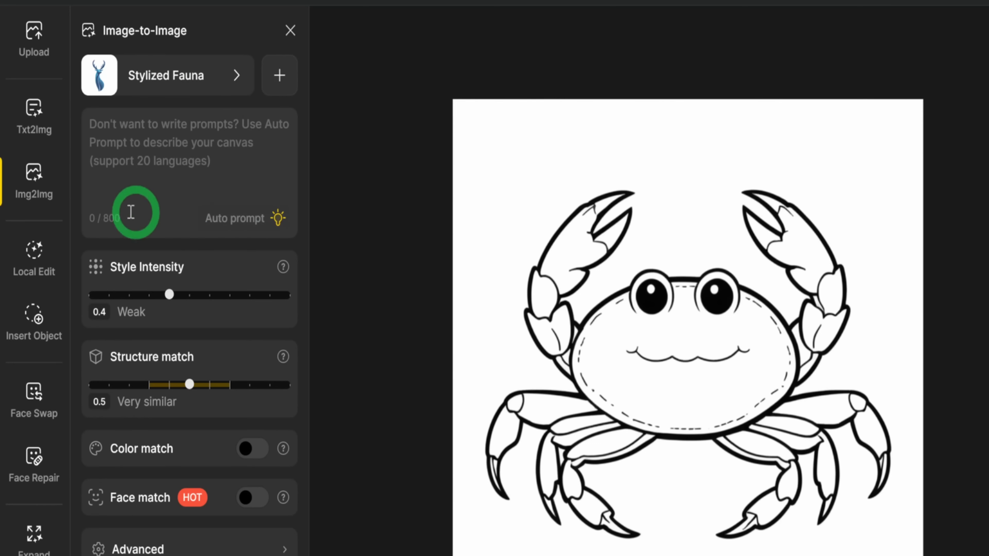
left_click(116, 128)
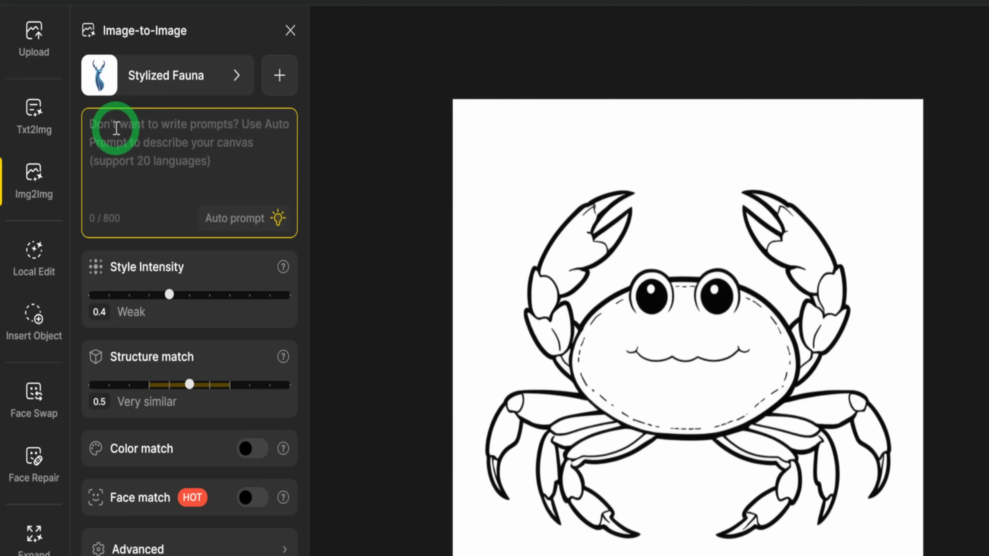
type("cute crab Coloring Page for kids, minimalist, bold line art, 2d vector, on white background, no shading, clean line art.  multi color and black outline")
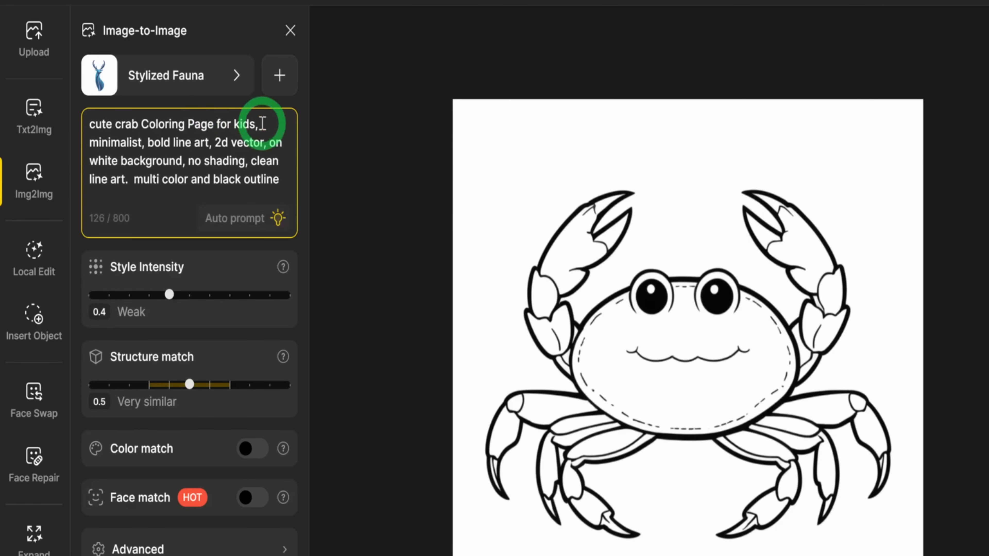
left_click_drag(134, 180, 286, 184)
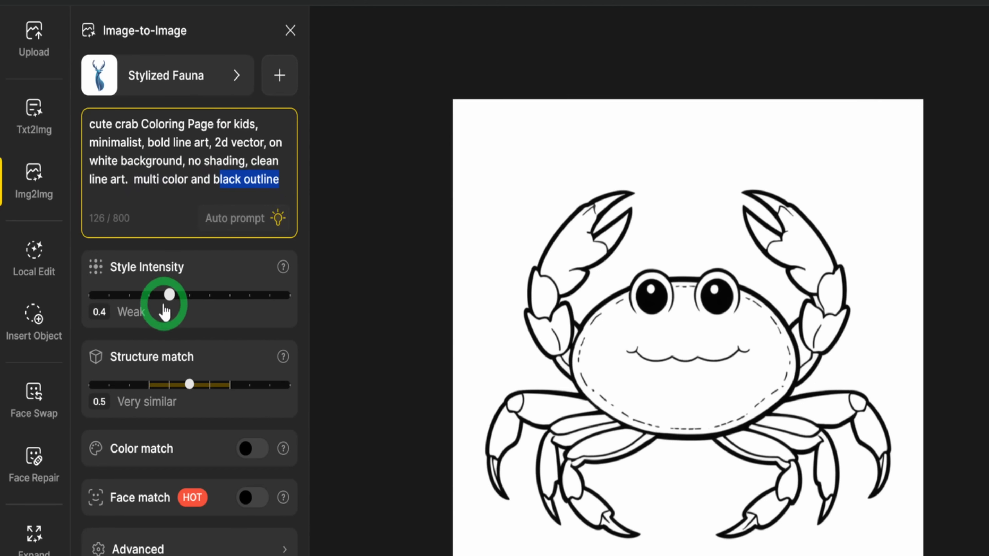
Raise the style intensity and structure match, and place the first multicolored crab variation on the canvas.
left_click(171, 299)
left_click_drag(173, 300, 191, 300)
left_click_drag(191, 385, 229, 394)
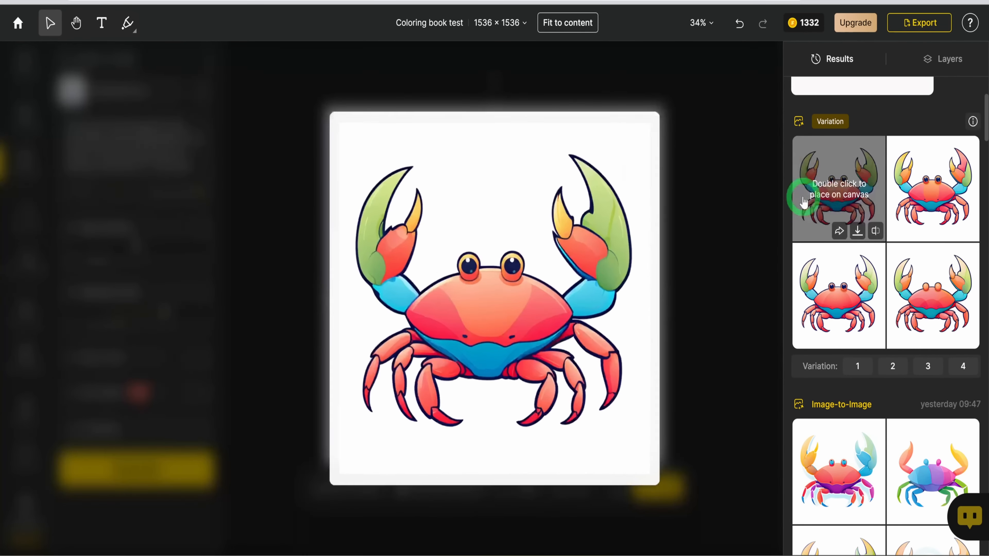
double_click(834, 199)
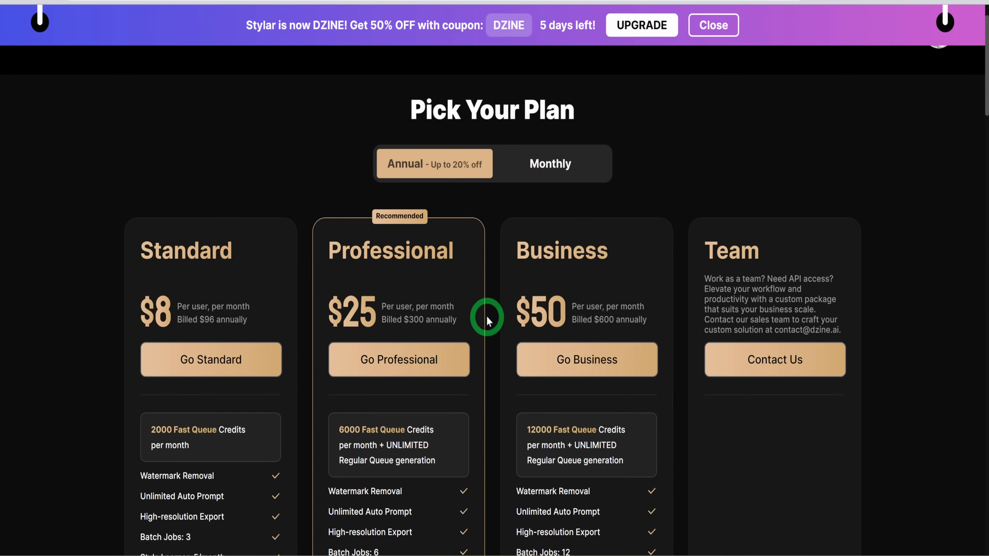
Show the Dzine plans with monthly billing and compare the features of each plan.
left_click(542, 178)
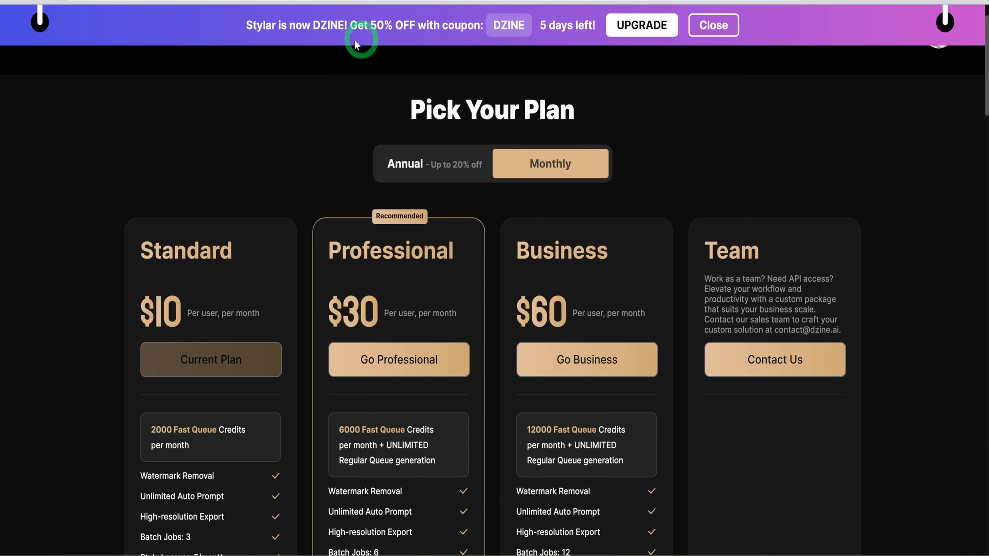
scroll(571, 363, "down", 5)
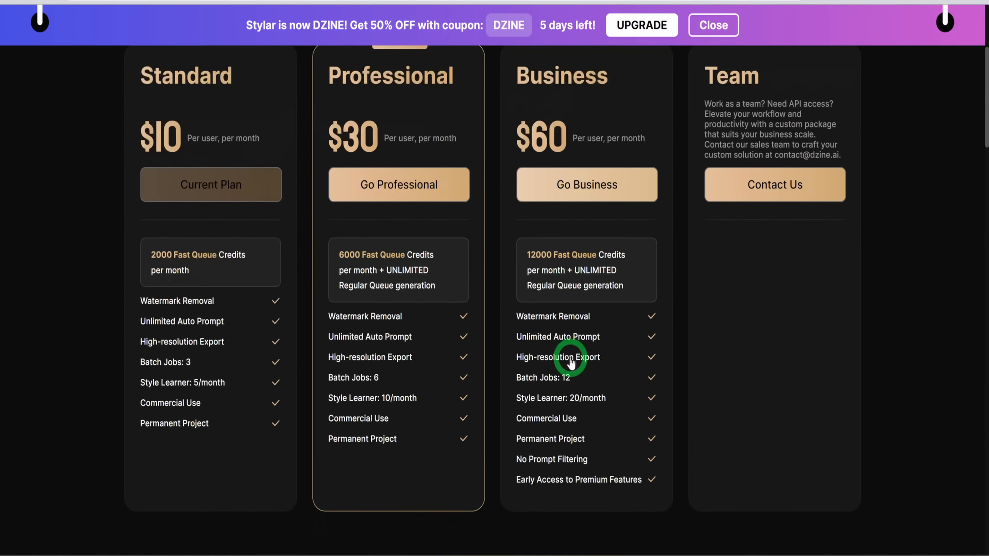
scroll(571, 363, "up", 5)
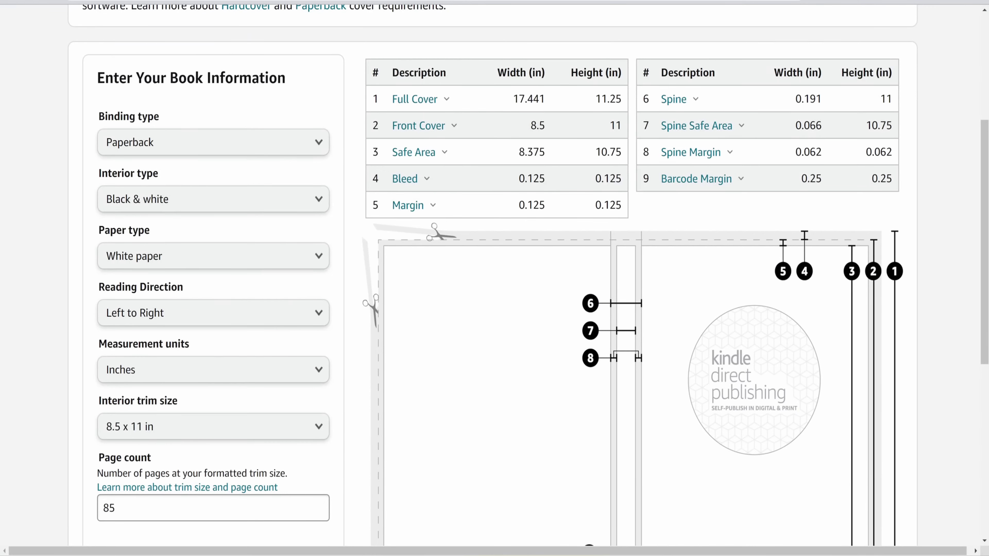
Review the book settings and cover dimensions in the KDP Print Cover Calculator.
scroll(528, 91, "up", 5)
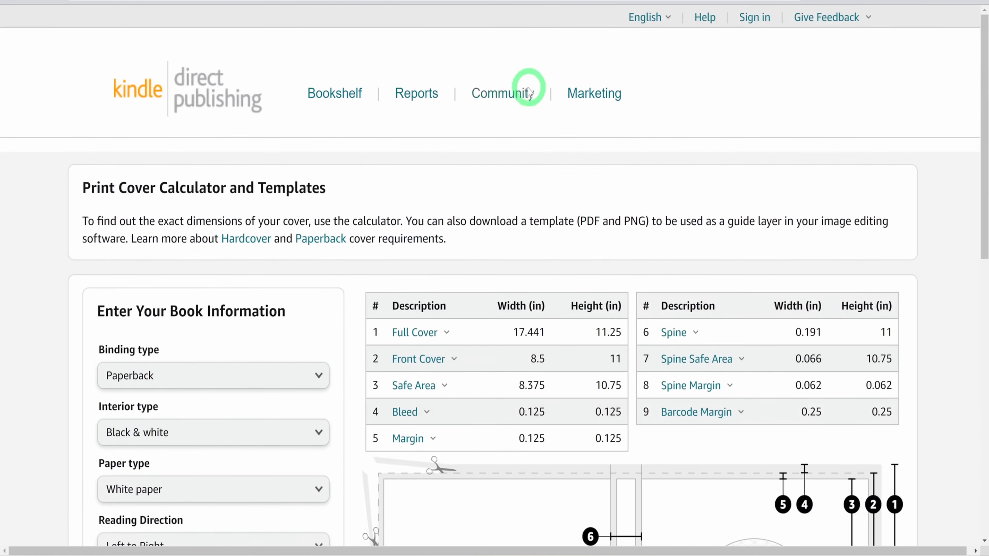
scroll(283, 256, "down", 5)
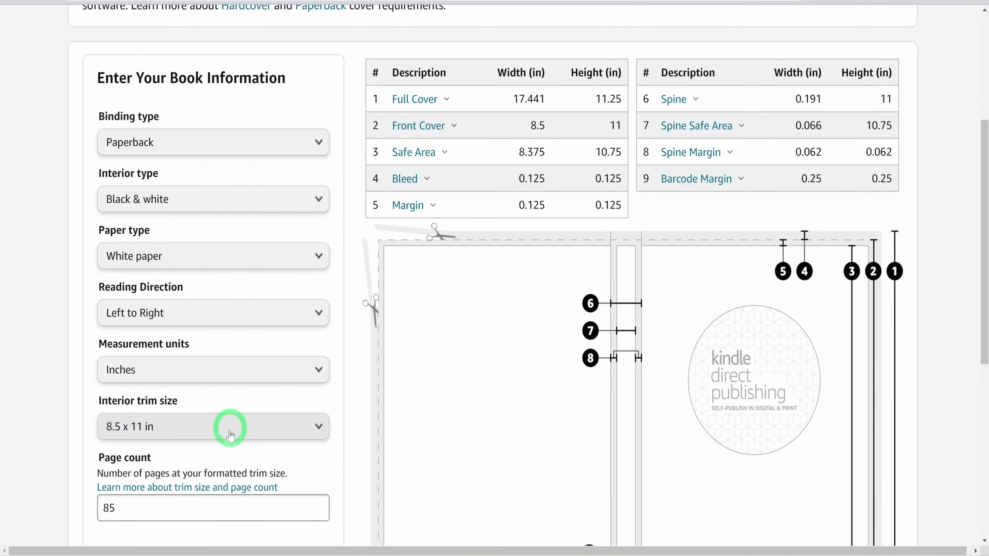
scroll(230, 436, "down", 3)
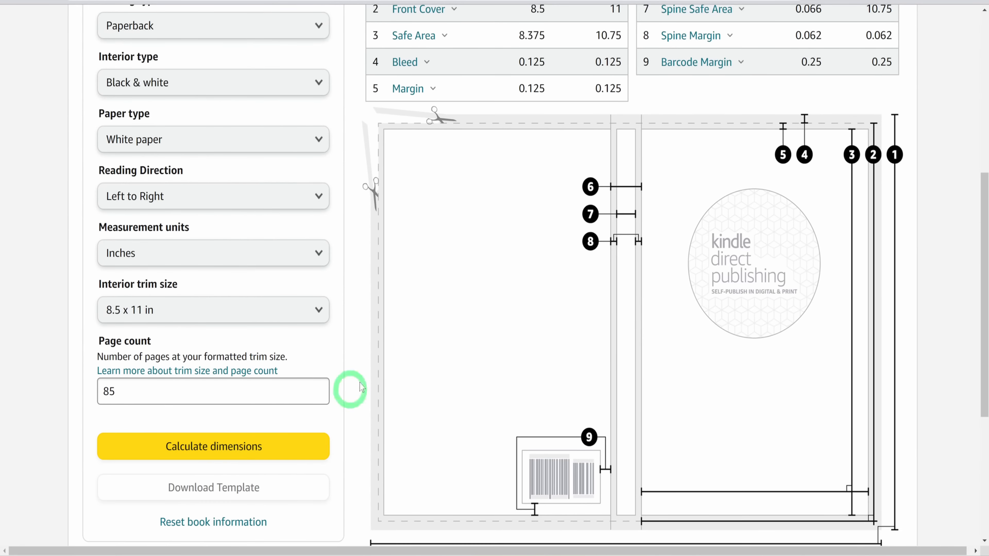
scroll(815, 206, "up", 4)
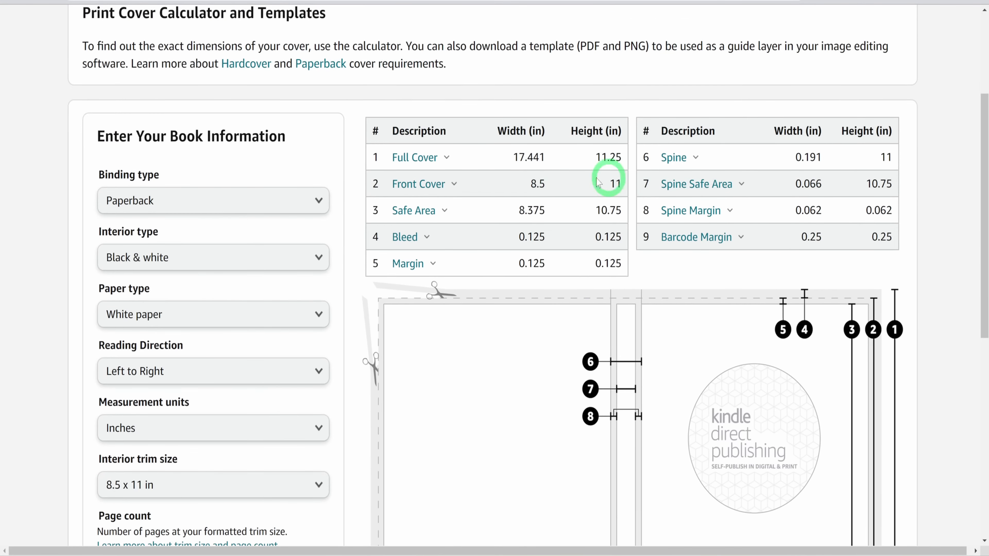
scroll(523, 329, "down", 8)
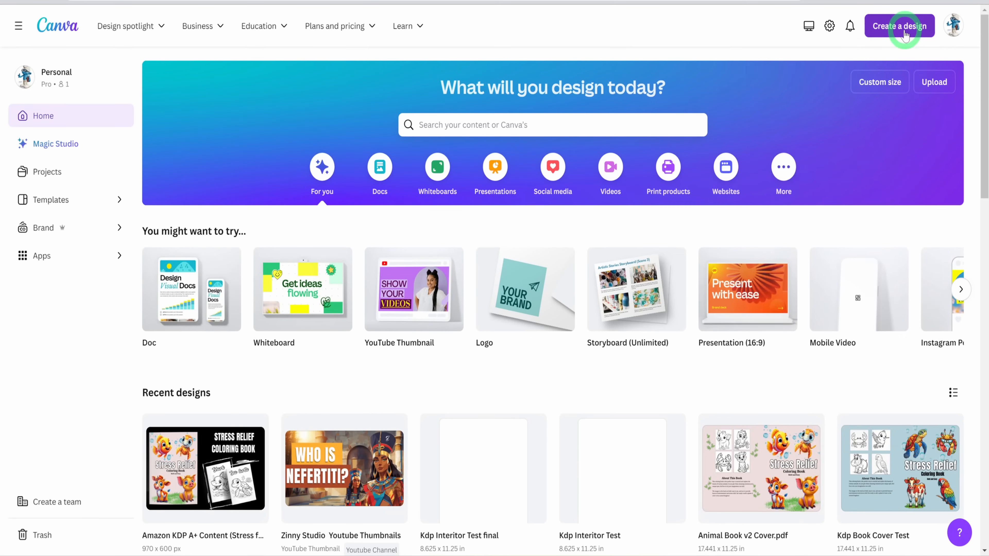
Create a custom-size Canva design of 17.441 × 11.250 in for the book cover.
left_click(905, 34)
left_click(774, 394)
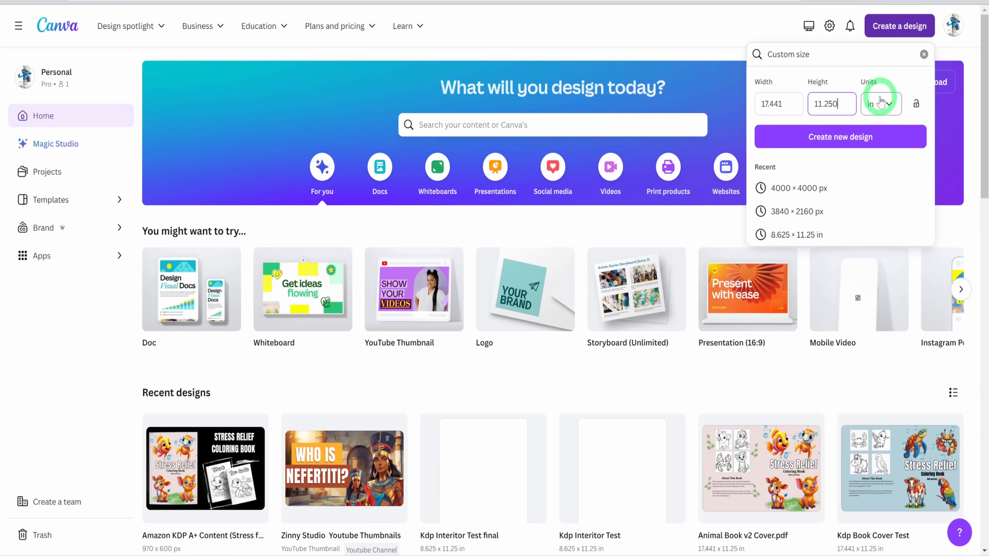
left_click(868, 142)
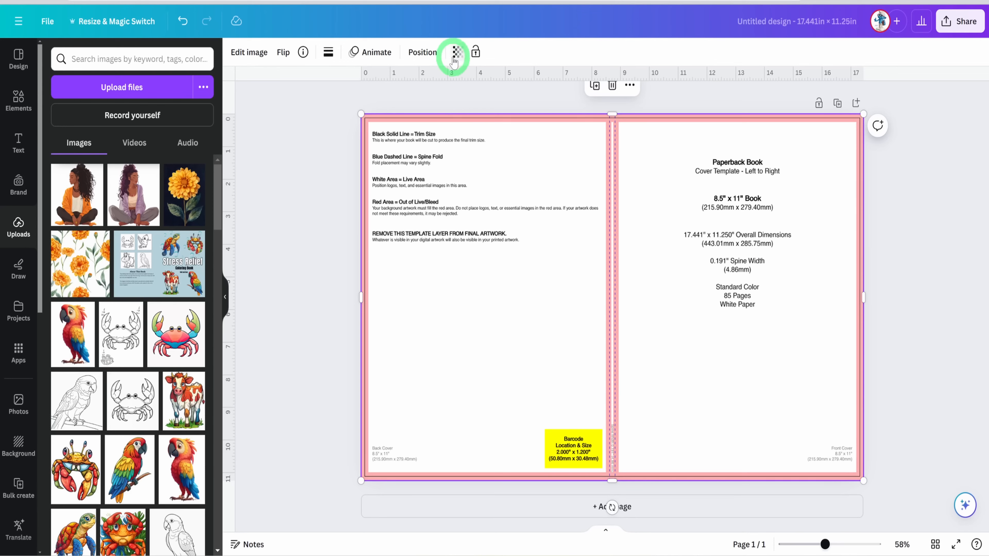
Lower the transparency value of the KDP cover template image to 14.
left_click(455, 54)
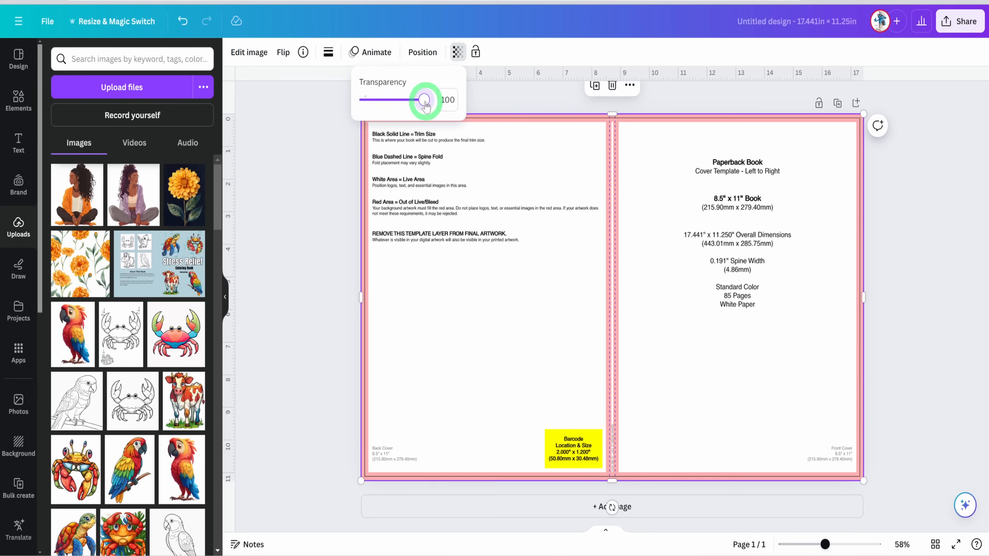
left_click_drag(422, 104, 383, 101)
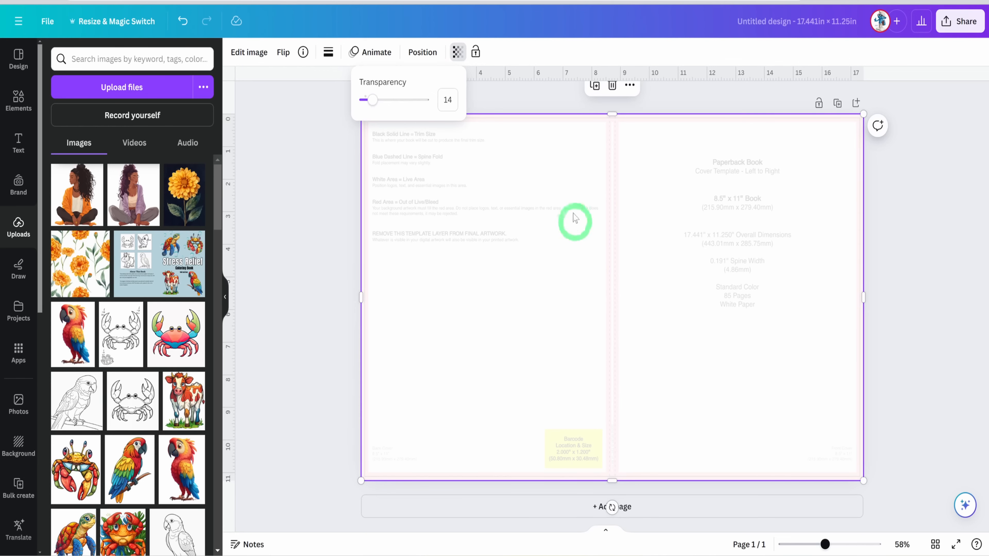
left_click(538, 115)
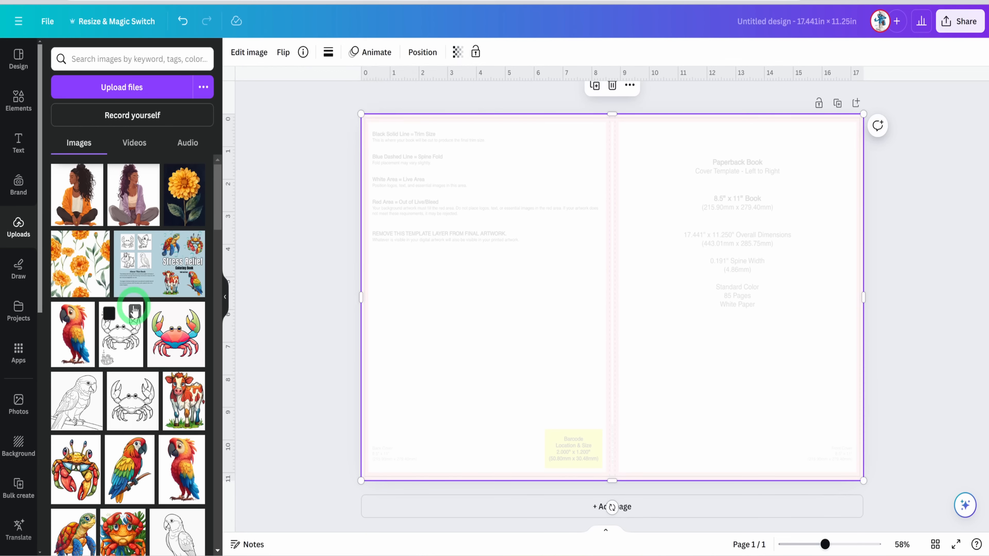
Add the uploaded turtle and parrot images at reduced size to the front cover's upper-left and lower-right areas.
scroll(81, 467, "down", 2)
left_click(79, 487)
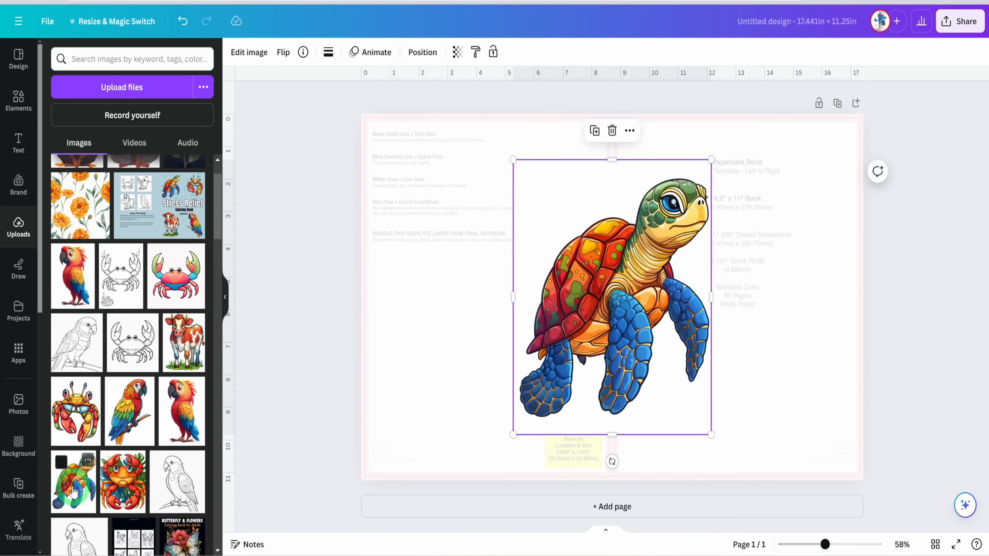
left_click_drag(512, 436, 592, 323)
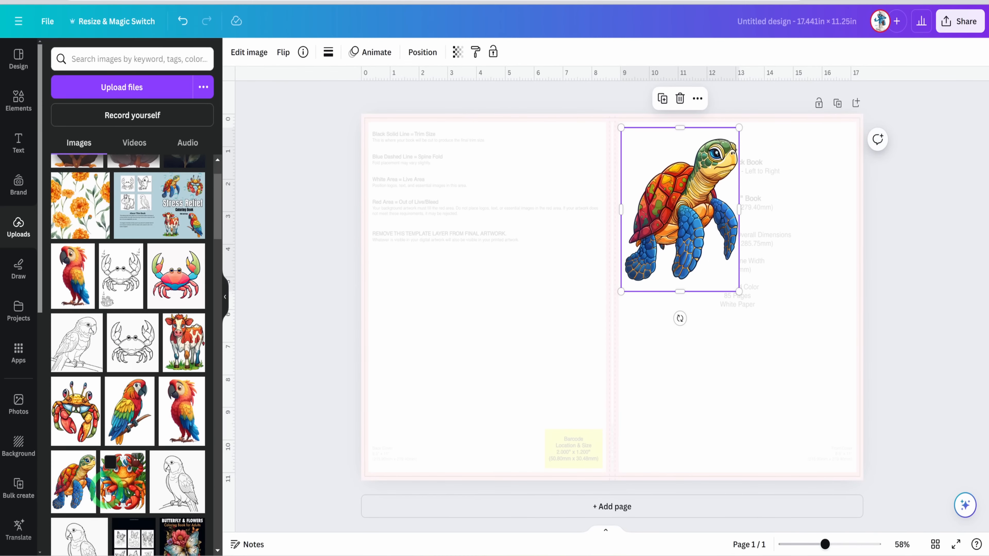
left_click(125, 408)
left_click_drag(711, 160, 602, 311)
left_click_drag(589, 400, 836, 429)
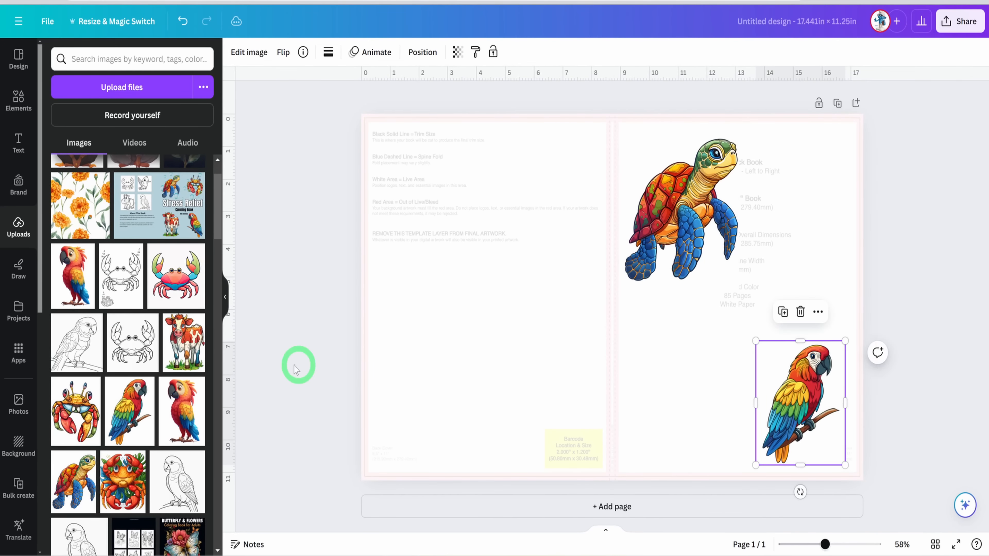
Add the crab with glasses to the front cover's upper-right area and balance its size with a slightly smaller turtle.
left_click(76, 411)
left_click_drag(711, 160, 613, 297)
left_click_drag(564, 365, 797, 207)
left_click(713, 234)
left_click_drag(739, 291, 724, 271)
left_click(794, 198)
left_click_drag(846, 140, 854, 127)
Add the cow image at reduced size to the front cover's lower-left area.
left_click(184, 342)
left_click_drag(712, 159, 620, 284)
left_click_drag(586, 364, 692, 393)
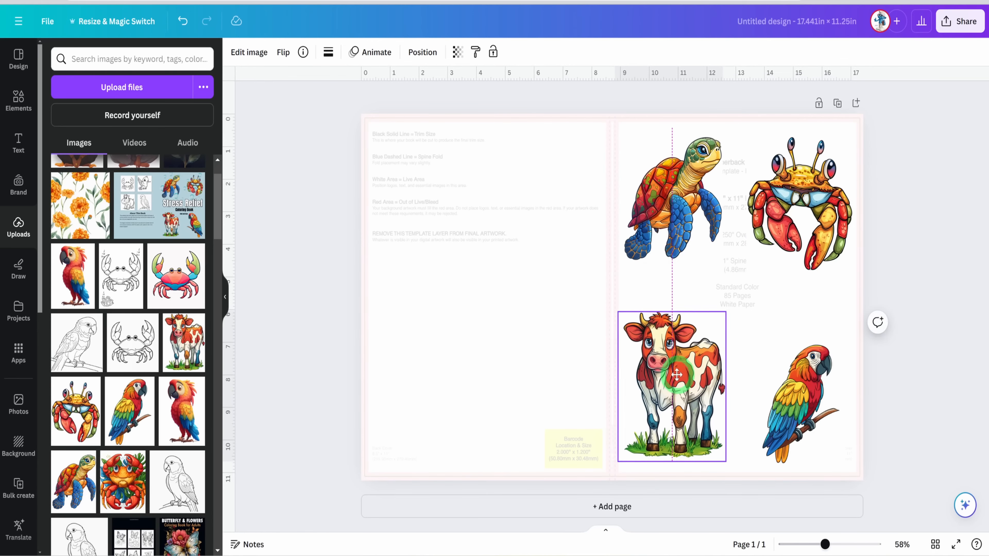
Remove the backgrounds of the cow, turtle, crab and parrot images with BG Remover.
left_click(249, 53)
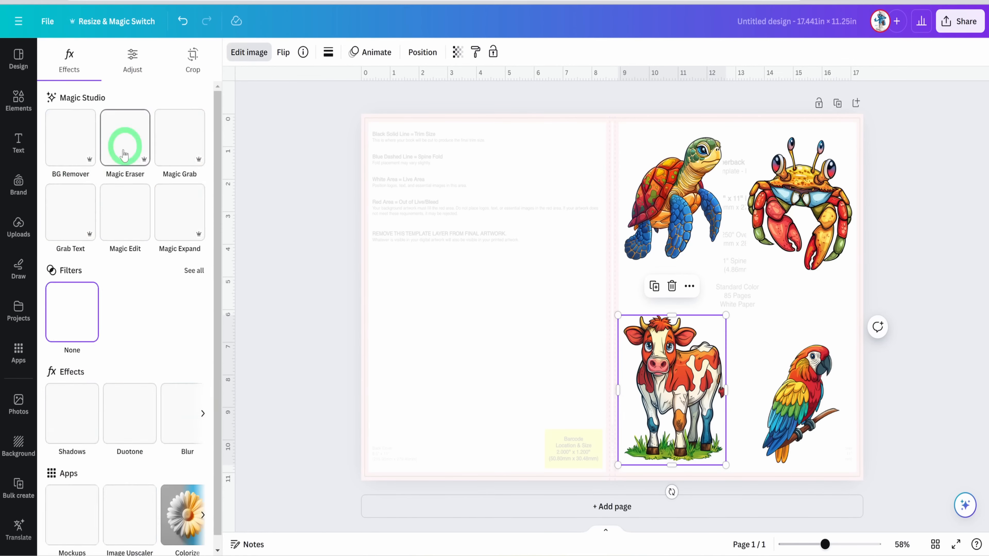
left_click(70, 138)
left_click(685, 245)
left_click(71, 138)
left_click(825, 203)
left_click(71, 138)
left_click(800, 402)
left_click(70, 138)
Enlarge the parrot, flip it horizontally, and nudge the crab slightly toward the cover's outer edge.
left_click_drag(846, 340, 850, 328)
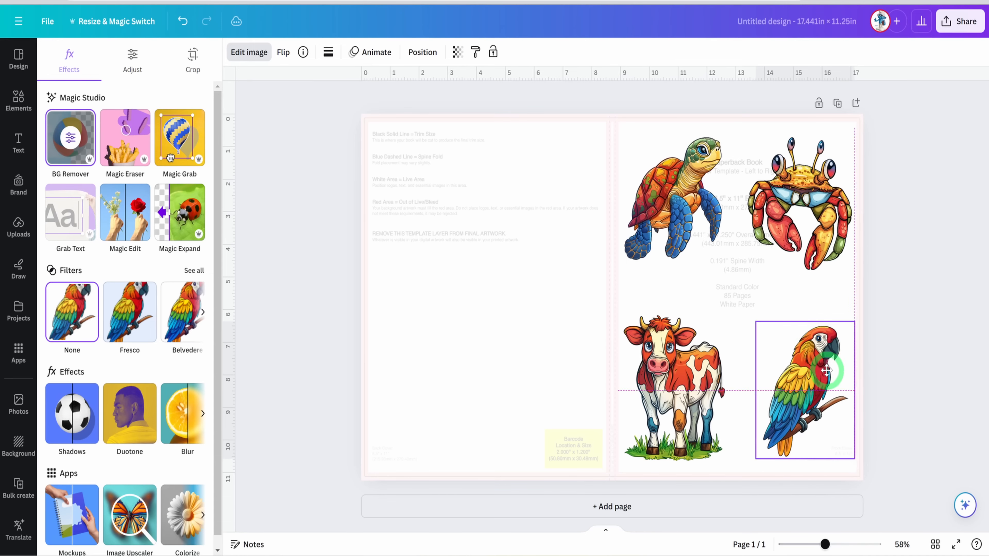
left_click(283, 52)
left_click(311, 82)
left_click_drag(789, 214, 795, 214)
Fine-tune the sizes and positions of the animals so they are balanced on the front cover.
left_click(695, 199)
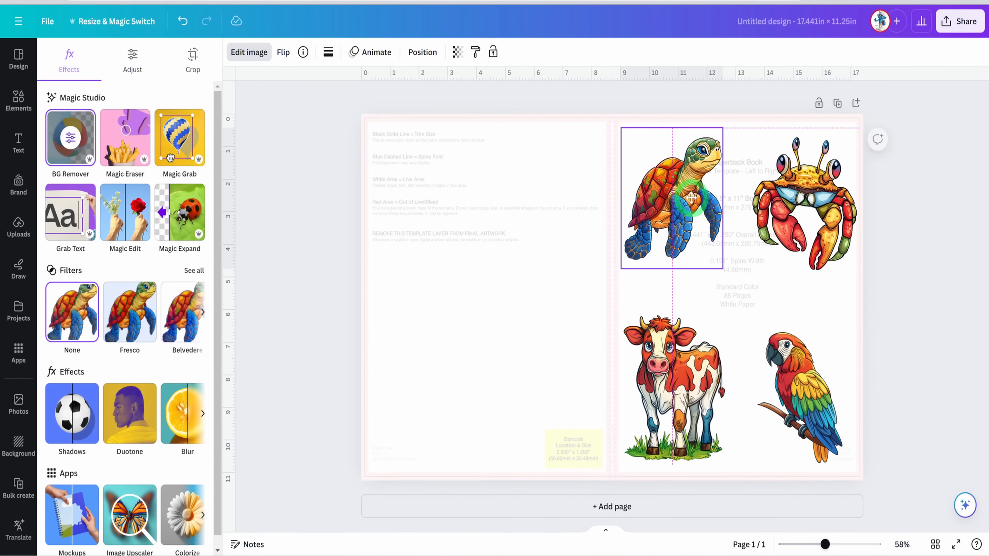
left_click(700, 396)
left_click_drag(729, 315, 722, 323)
left_click_drag(798, 381, 797, 375)
left_click_drag(719, 324, 739, 296)
left_click(541, 206)
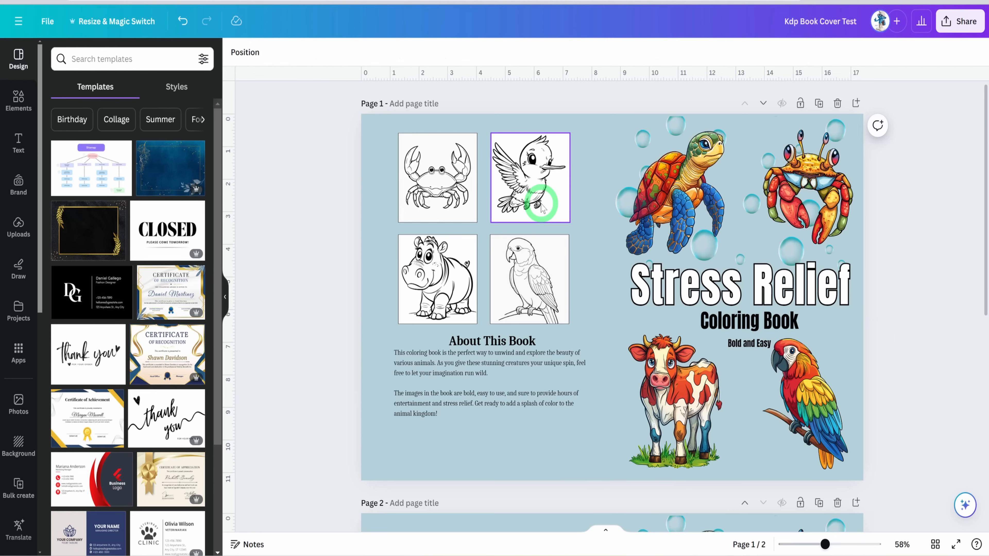
Configure the finished cover's download as PDF Print with Flatten PDF and select its color profile.
left_click(960, 22)
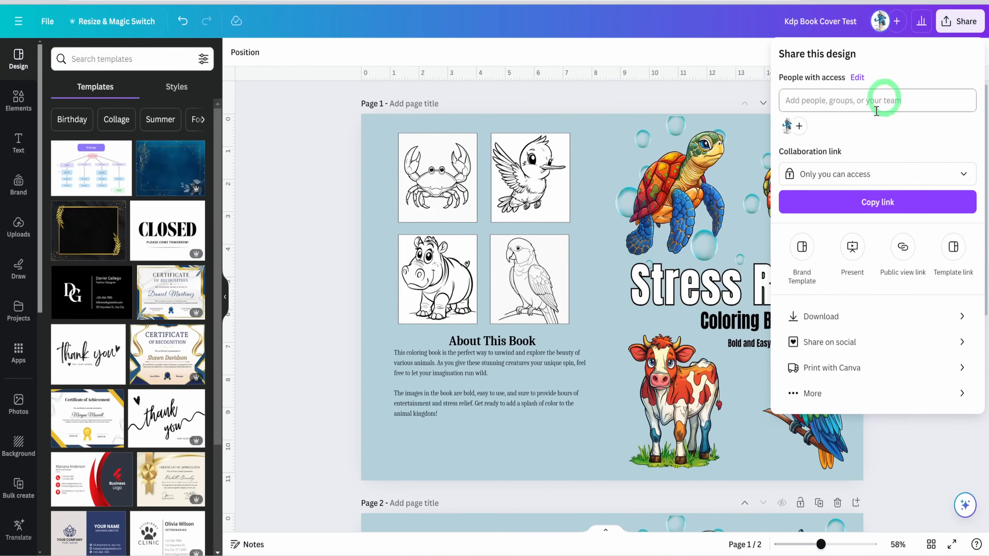
left_click(818, 317)
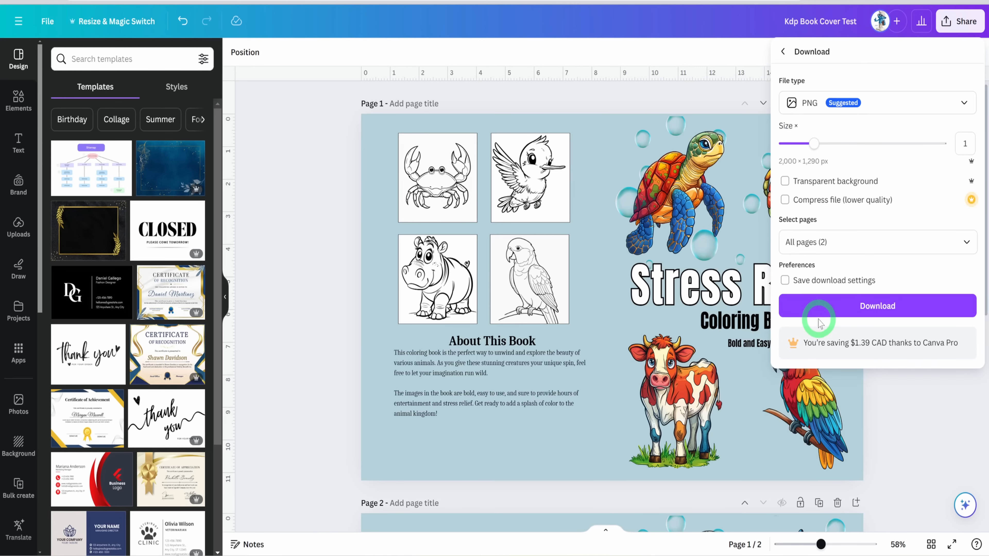
left_click(867, 104)
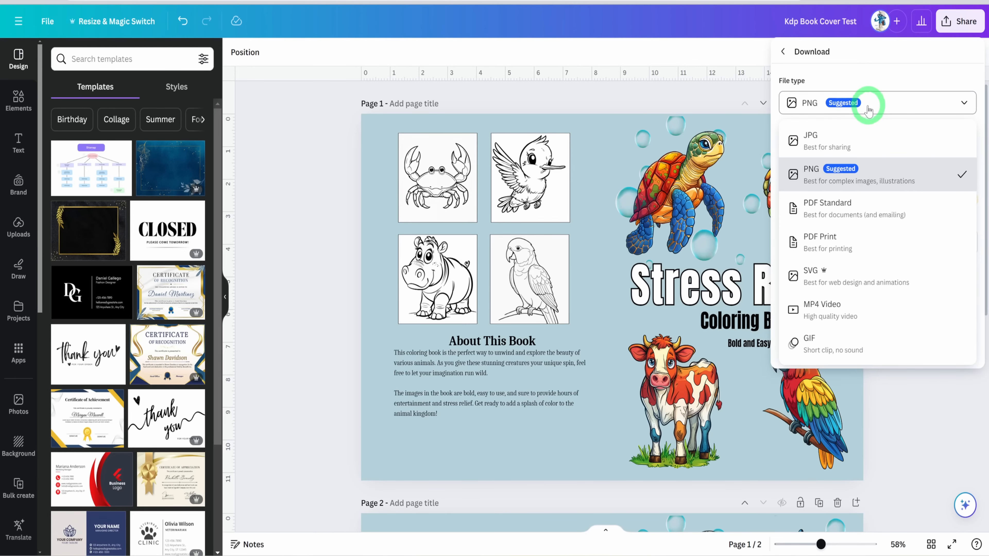
left_click(840, 245)
left_click(812, 145)
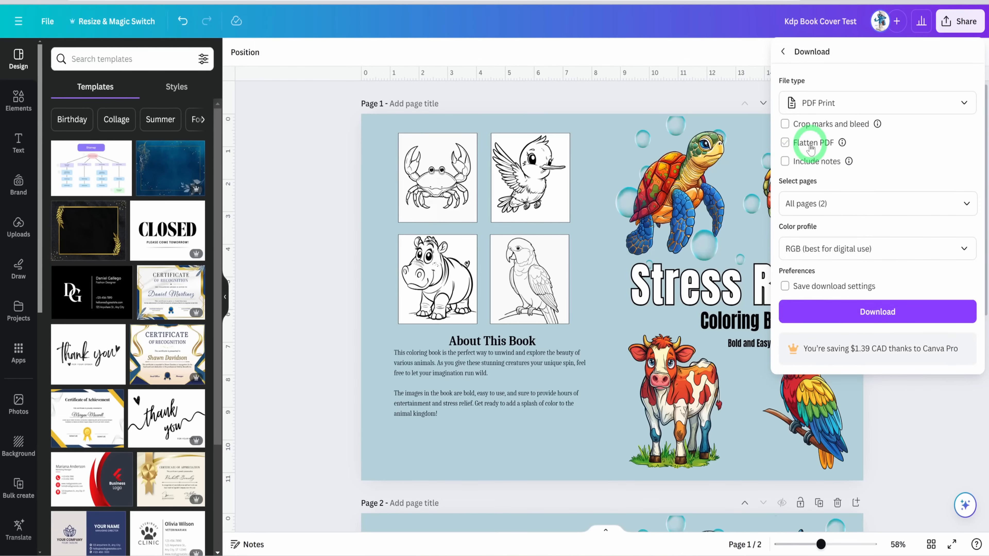
left_click(835, 250)
left_click(835, 305)
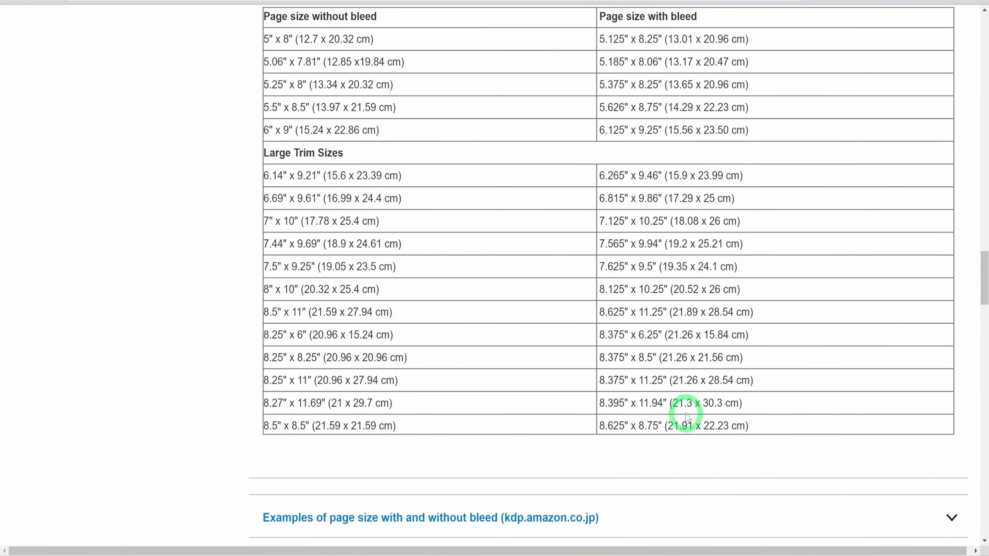
Look up the KDP page size with bleed for an 8.5" x 11" book and the minimum margins for 24 to 150 pages.
scroll(686, 417, "up", 1)
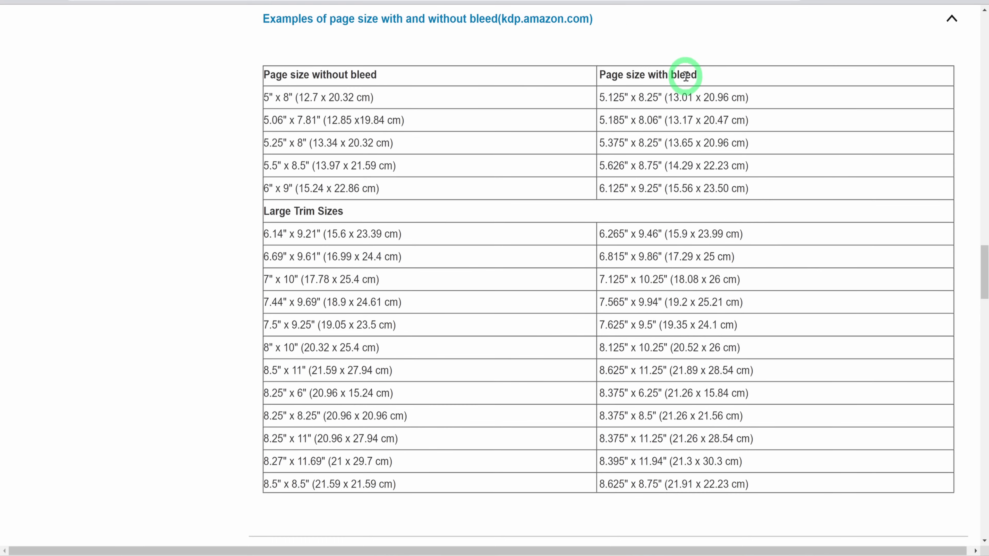
left_click_drag(601, 371, 770, 374)
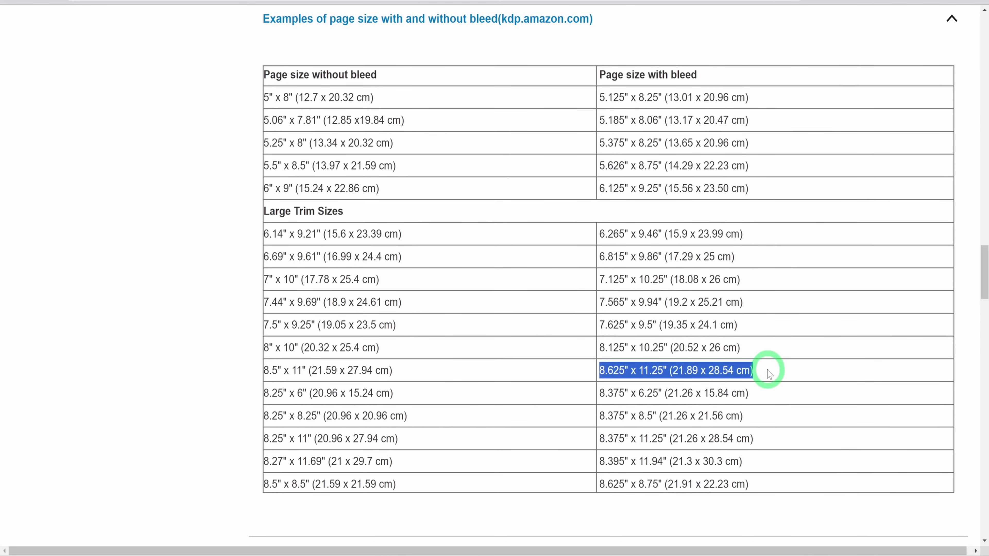
scroll(746, 439, "down", 15)
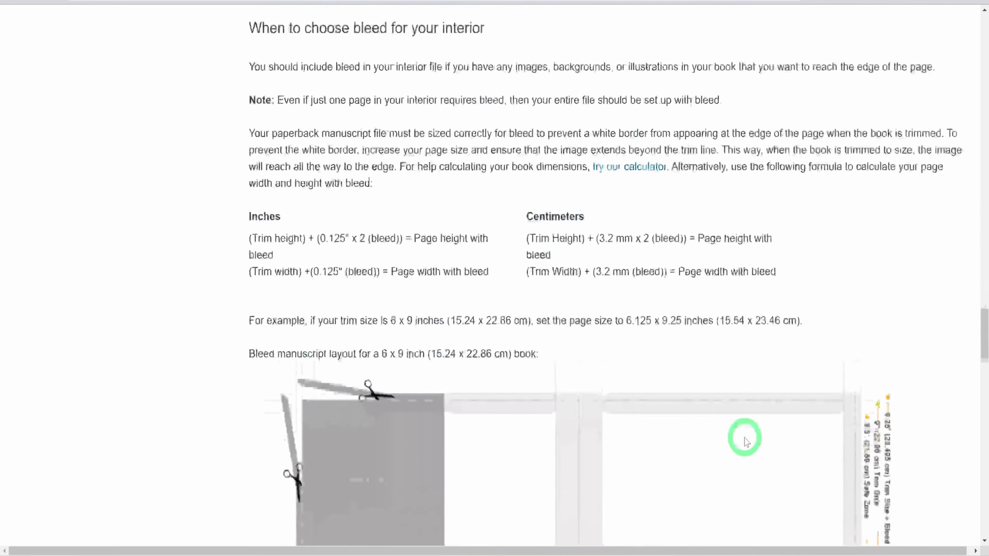
scroll(745, 436, "down", 20)
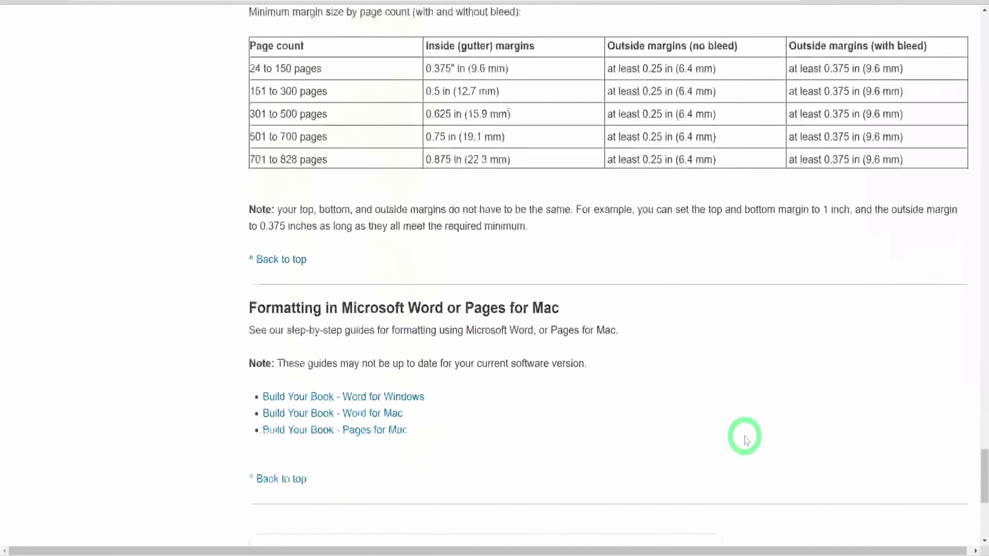
scroll(358, 304, "up", 3)
left_click_drag(249, 283, 326, 284)
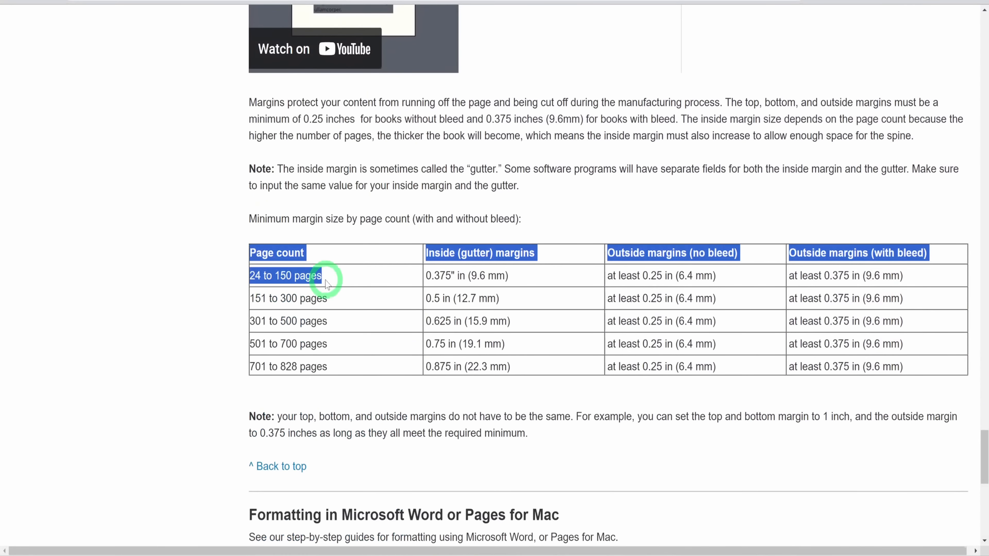
left_click(334, 280)
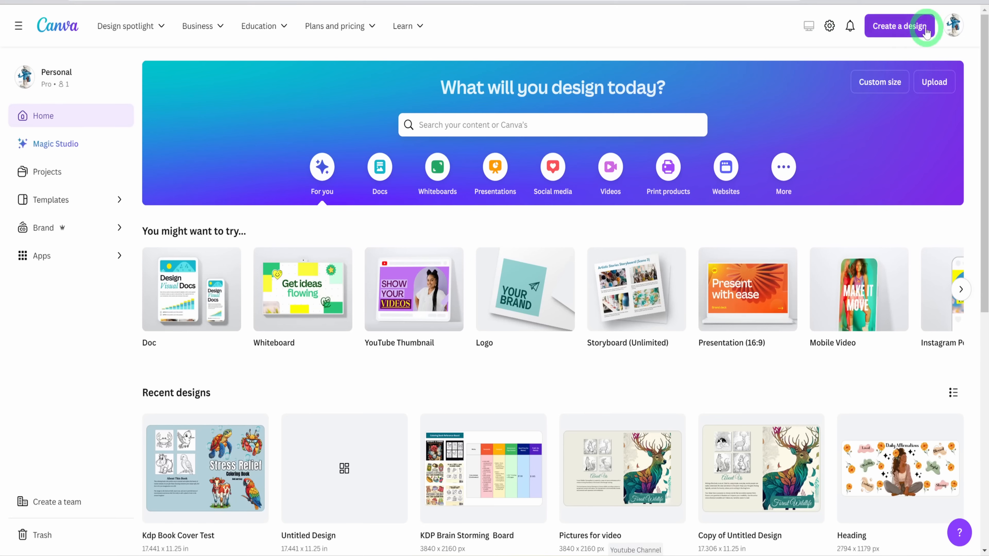
Create a new custom-size Canva design of 8.625 × 11.25 in for the book interior.
left_click(921, 25)
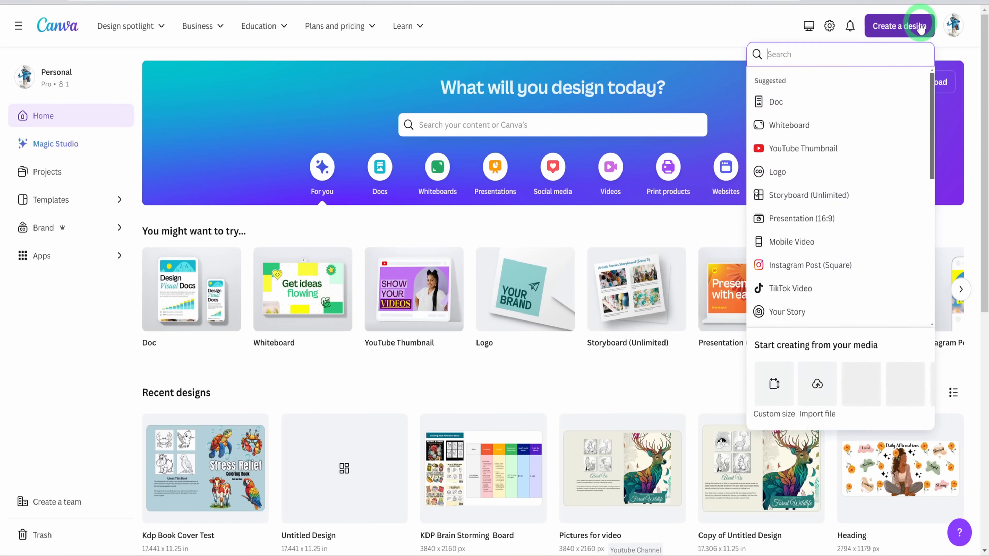
left_click(781, 394)
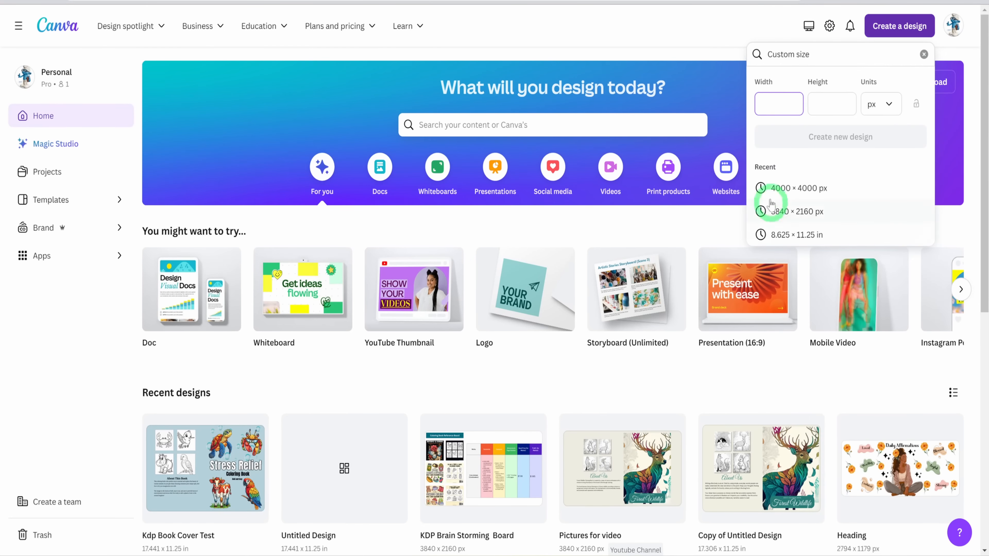
left_click(801, 237)
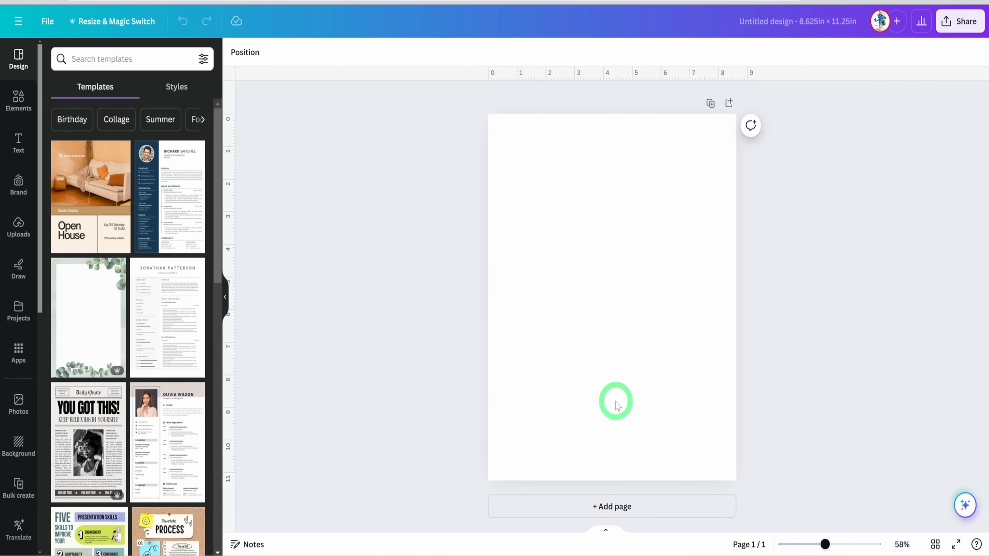
Add ruler guides along all four sides of the page, using small brown squares as spacers for equal margins.
left_click(48, 22)
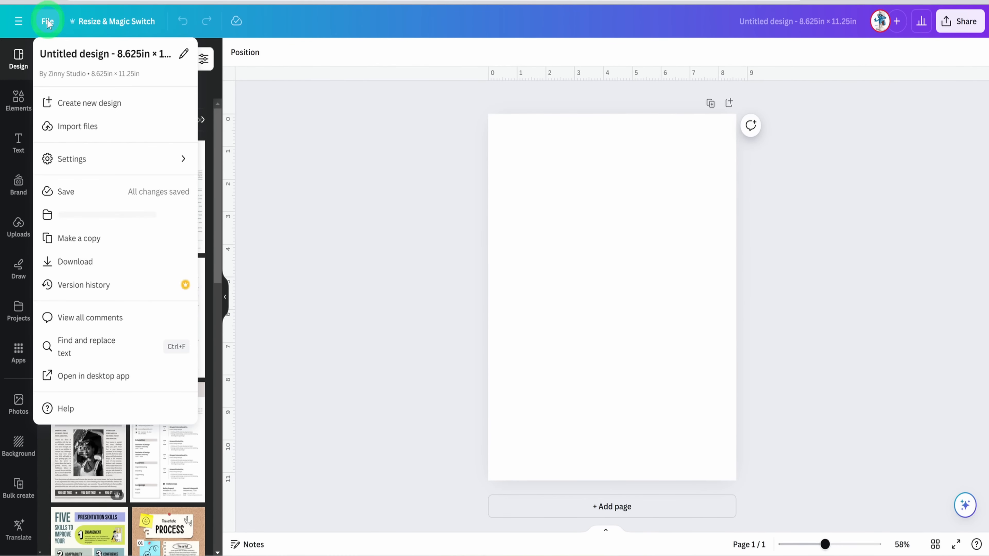
left_click(75, 159)
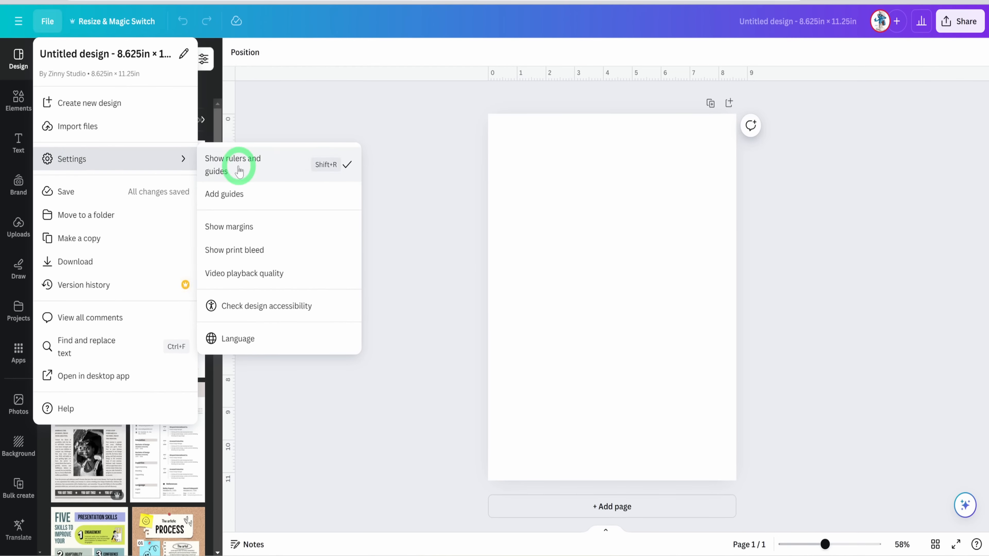
left_click_drag(230, 117, 499, 122)
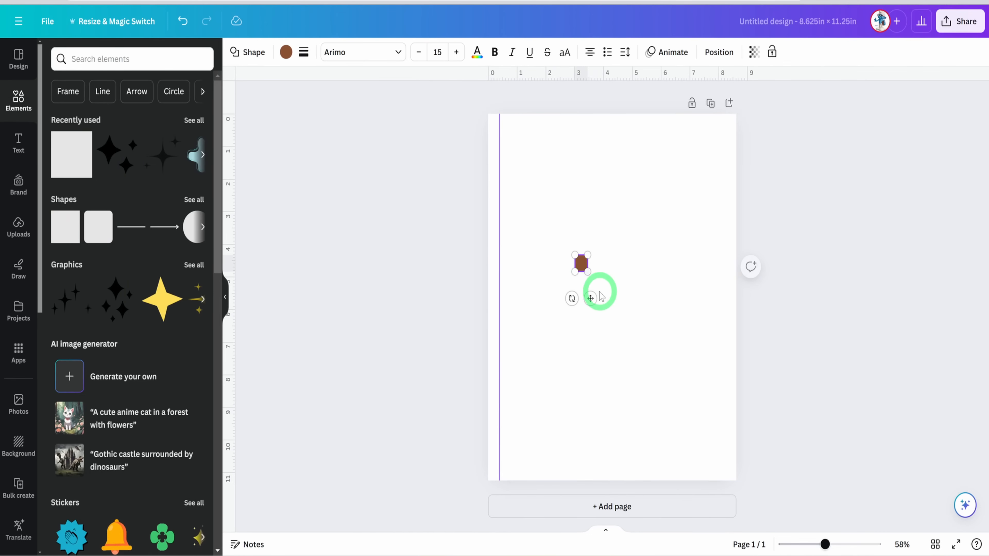
left_click_drag(597, 289, 499, 294)
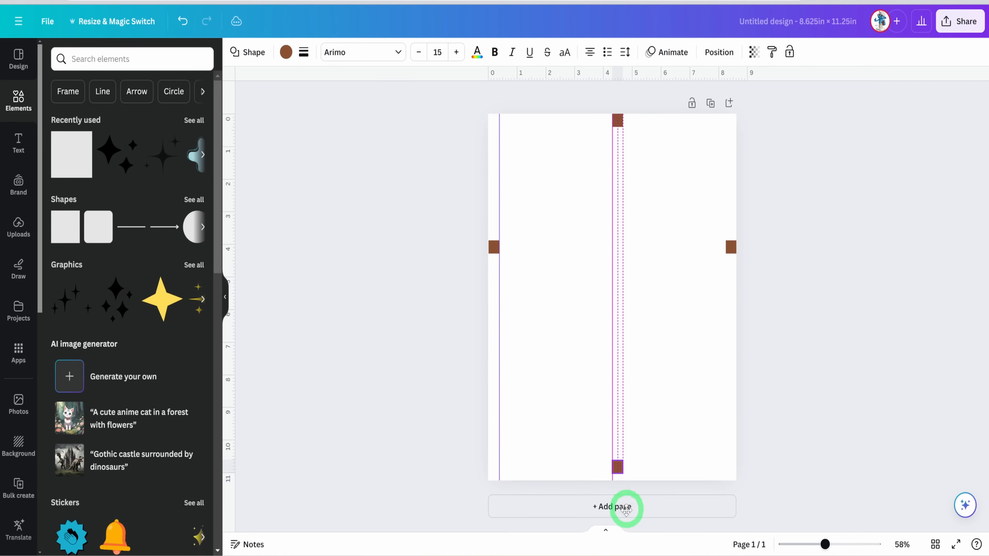
left_click_drag(627, 508, 626, 505)
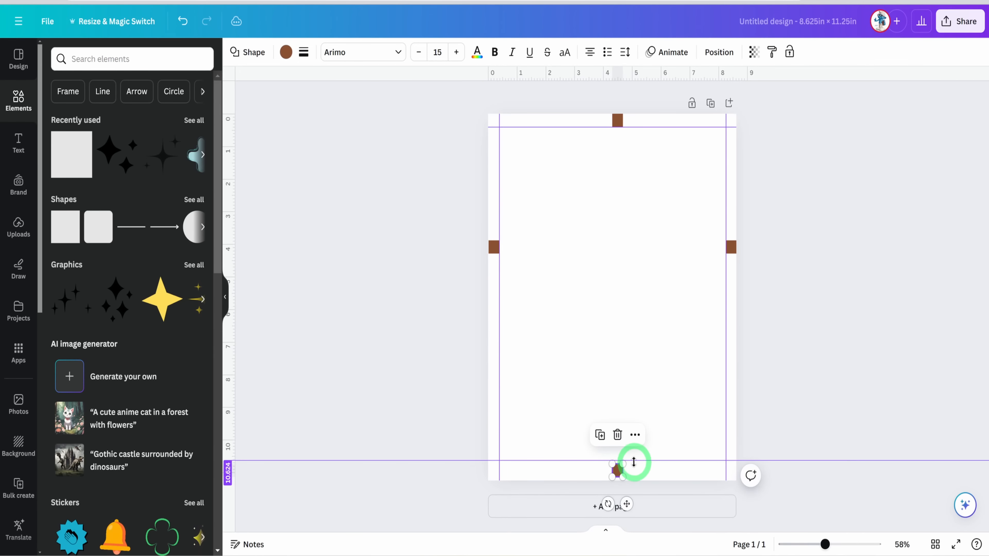
left_click_drag(634, 461, 633, 460)
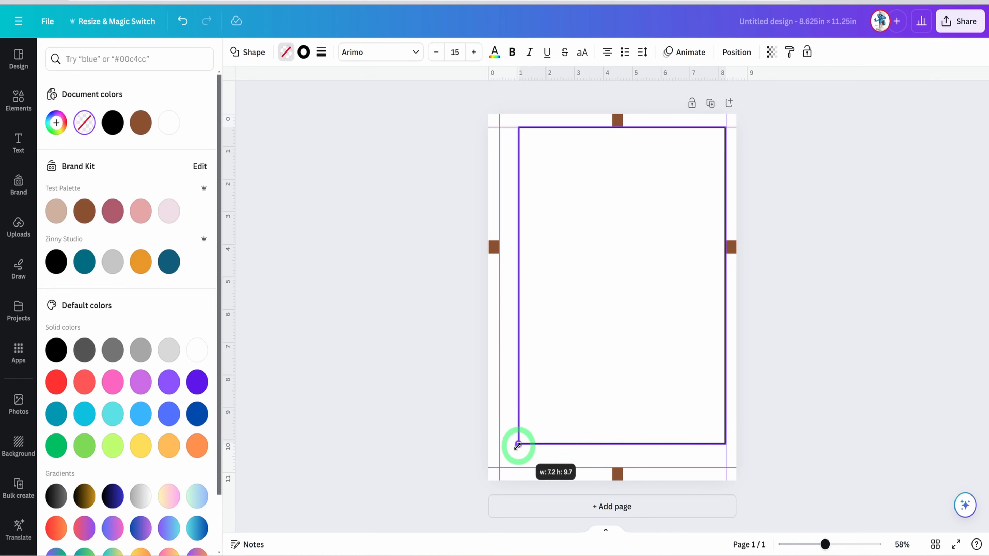
Resize the unfilled black rectangle to fit the four margin guides and set its border weight to 2.
left_click_drag(519, 444, 499, 467)
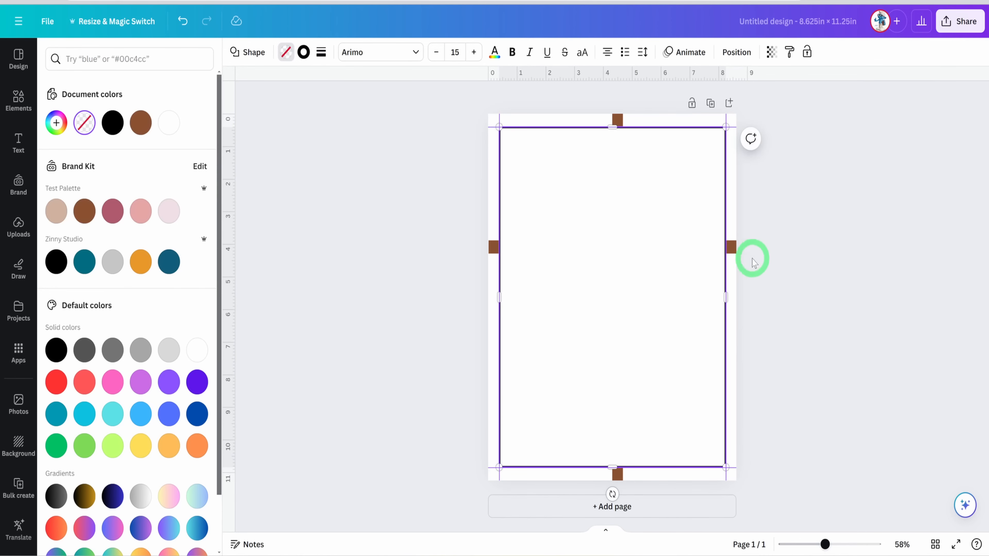
left_click(321, 51)
left_click_drag(334, 134, 328, 133)
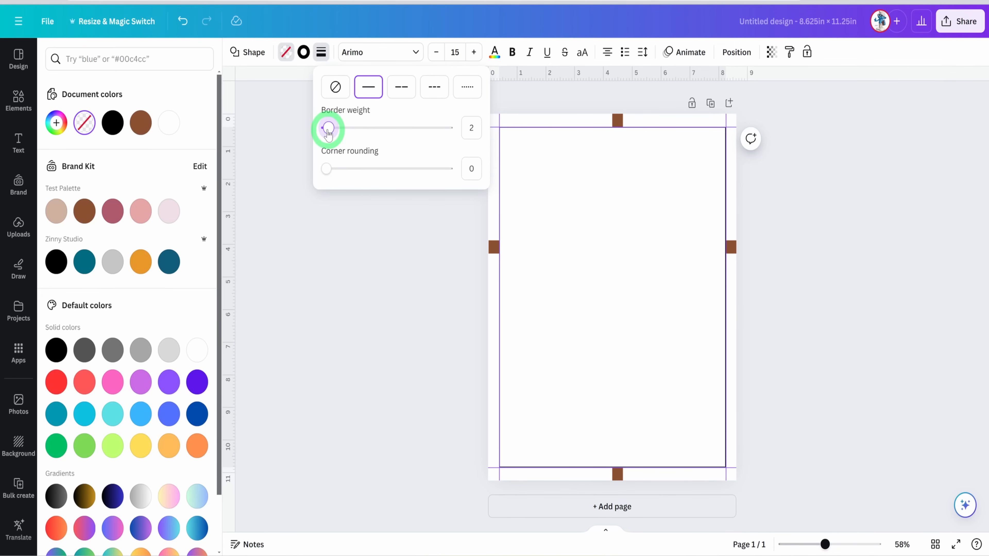
left_click(791, 178)
left_click(744, 194)
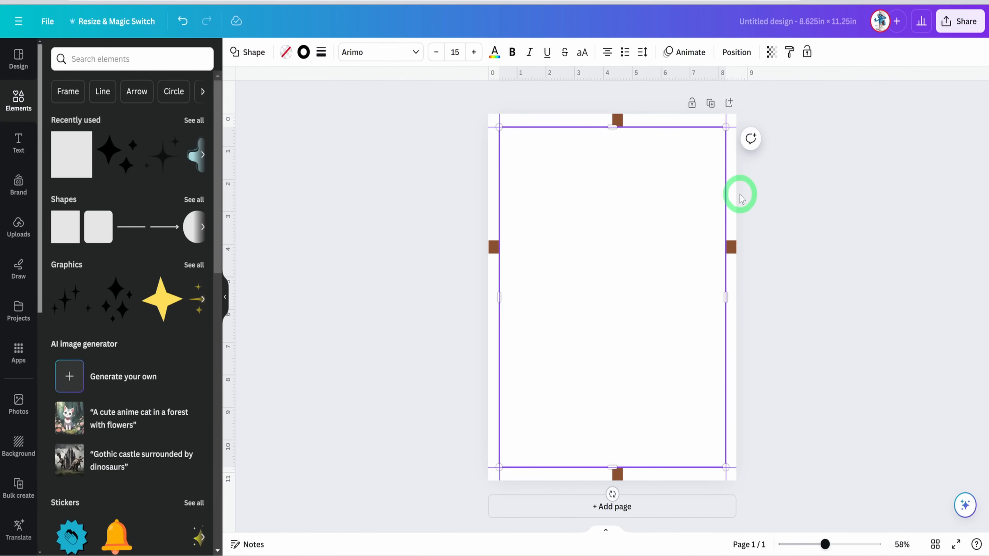
left_click(741, 197)
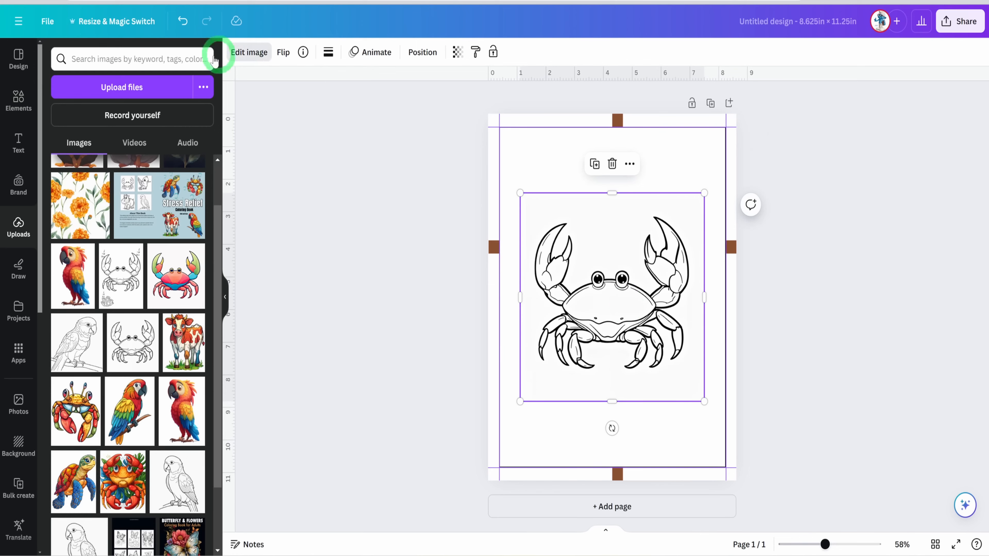
Remove the background of the crab line drawing with BG Remover.
left_click(249, 52)
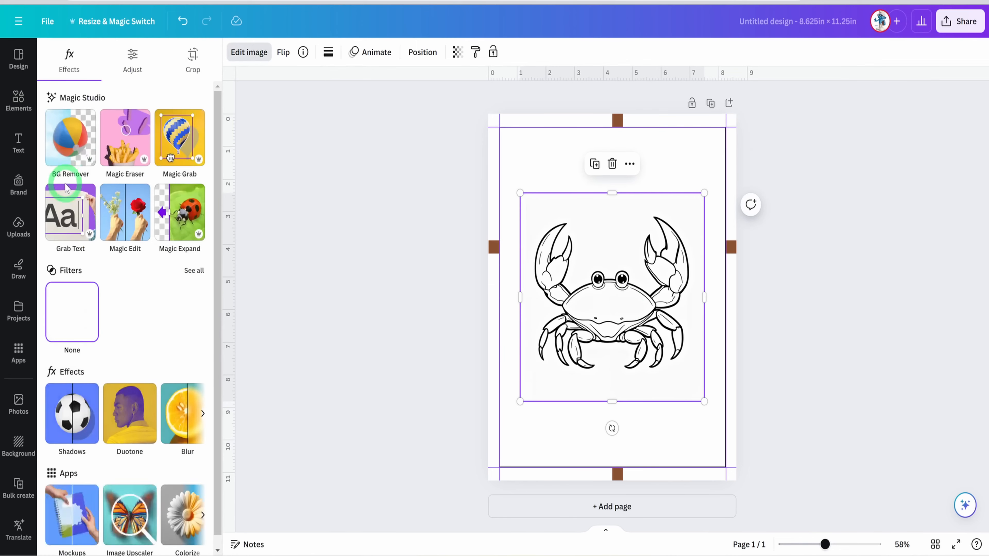
left_click(65, 187)
left_click(648, 220)
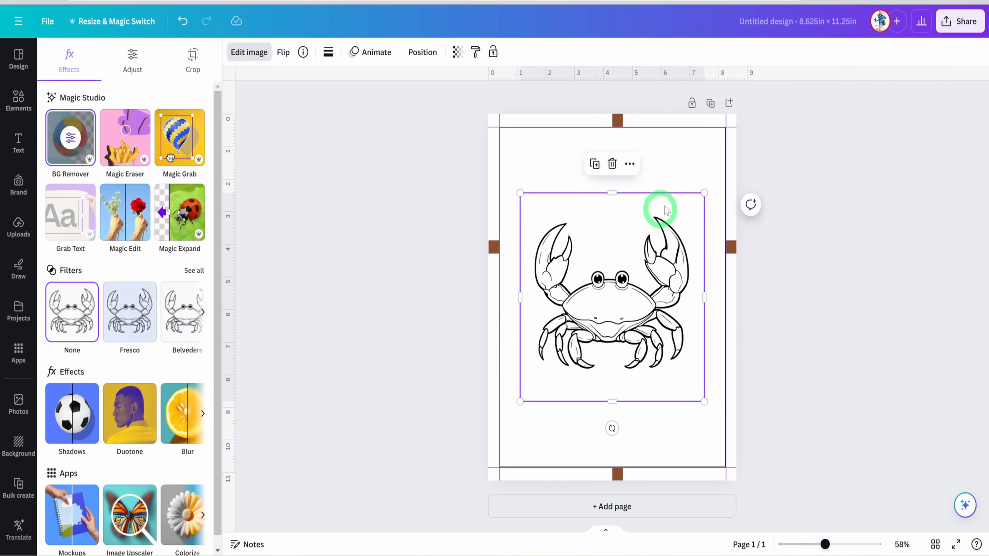
Crop the empty sides of the crab image and enlarge it to nearly the full width of the page border.
left_click_drag(702, 194, 697, 173)
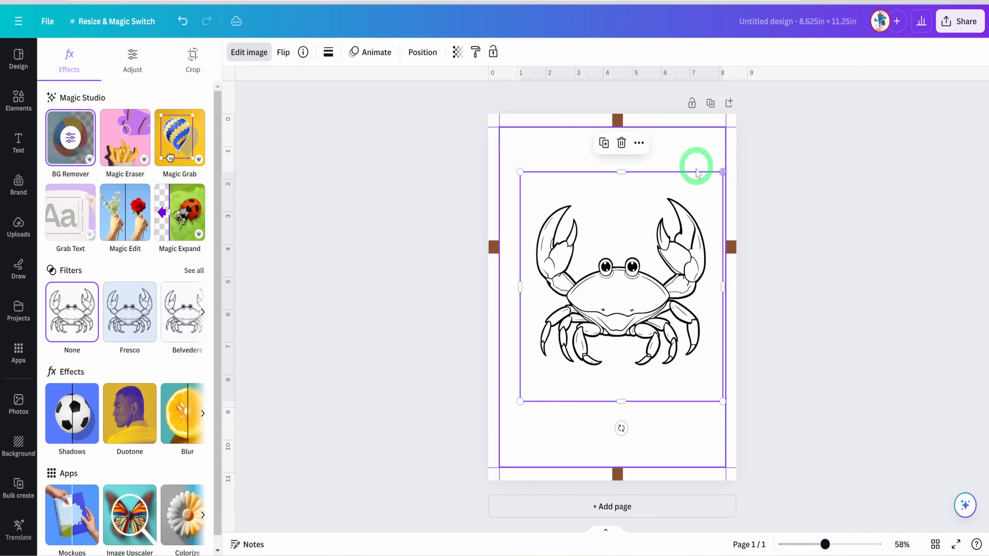
left_click_drag(520, 286, 536, 288)
left_click_drag(723, 287, 711, 285)
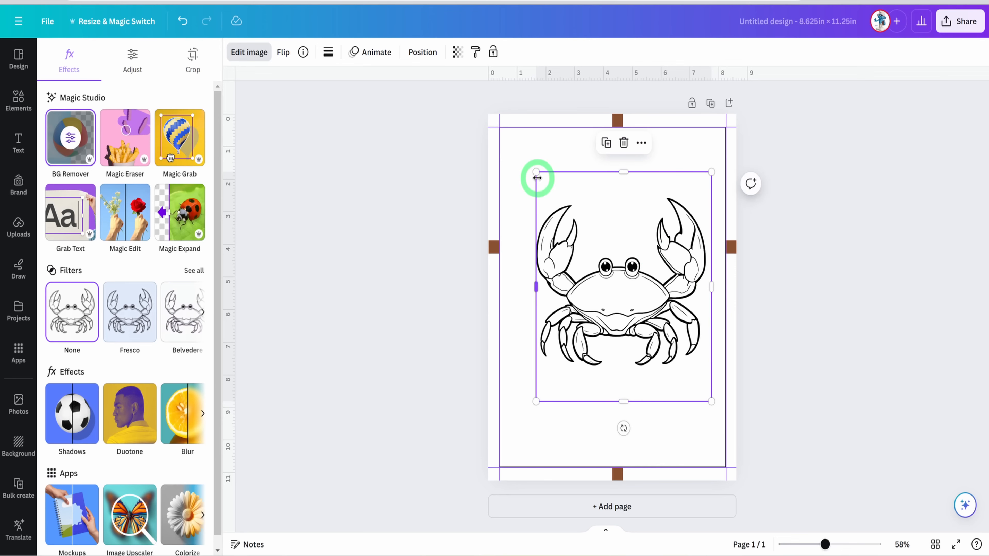
left_click_drag(536, 172, 505, 132)
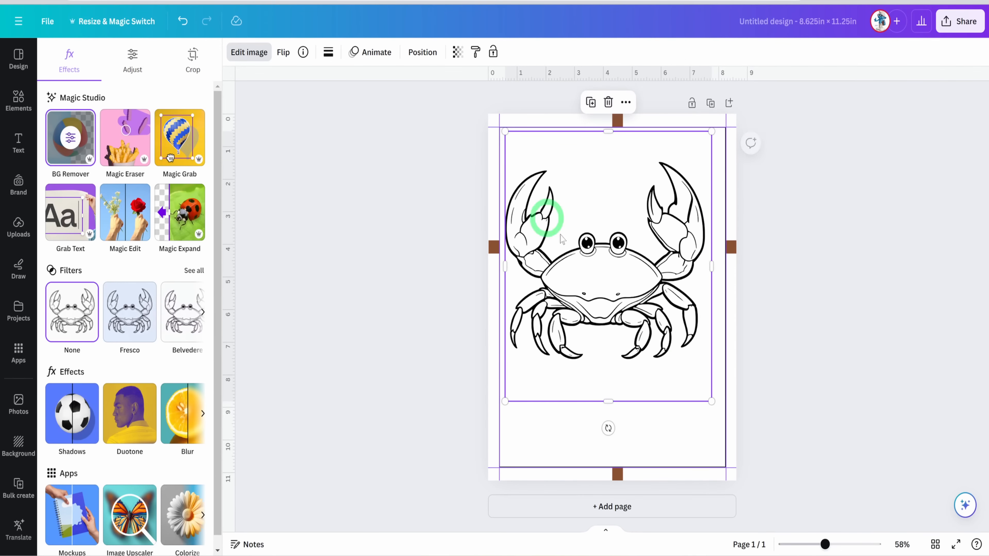
left_click(479, 229)
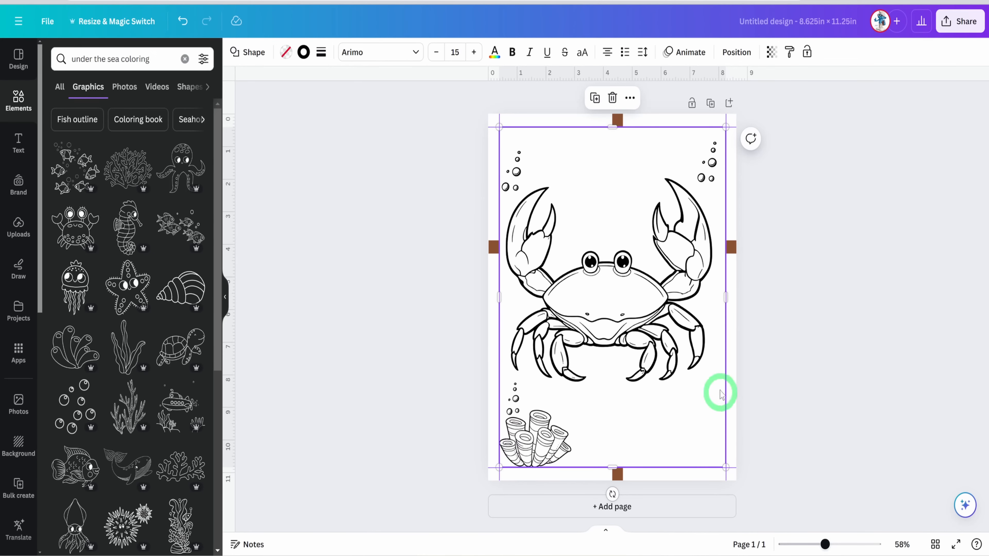
Select the coral and bubble graphics around the crab and shift the bubbles above its right claw inward.
left_click(550, 418)
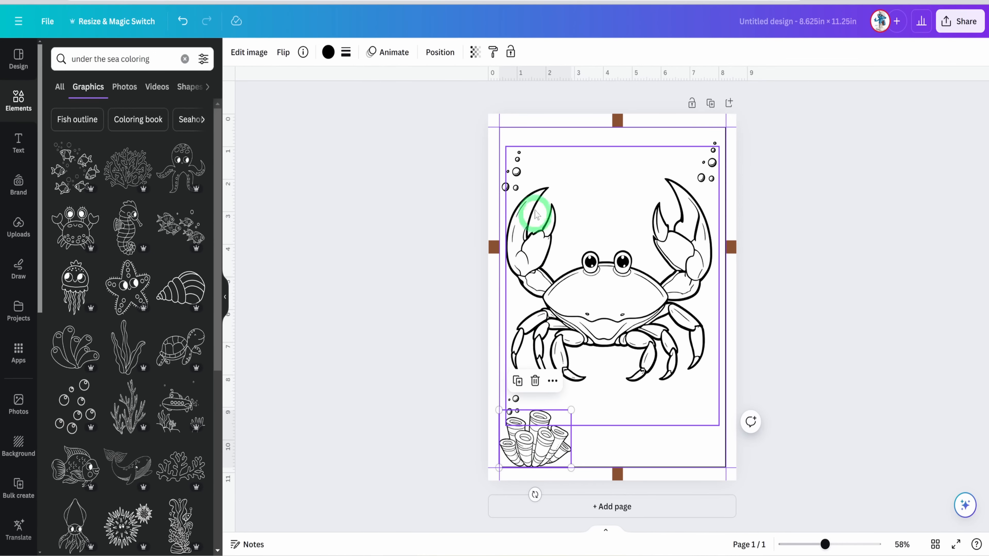
left_click(518, 172)
left_click_drag(712, 172, 642, 201)
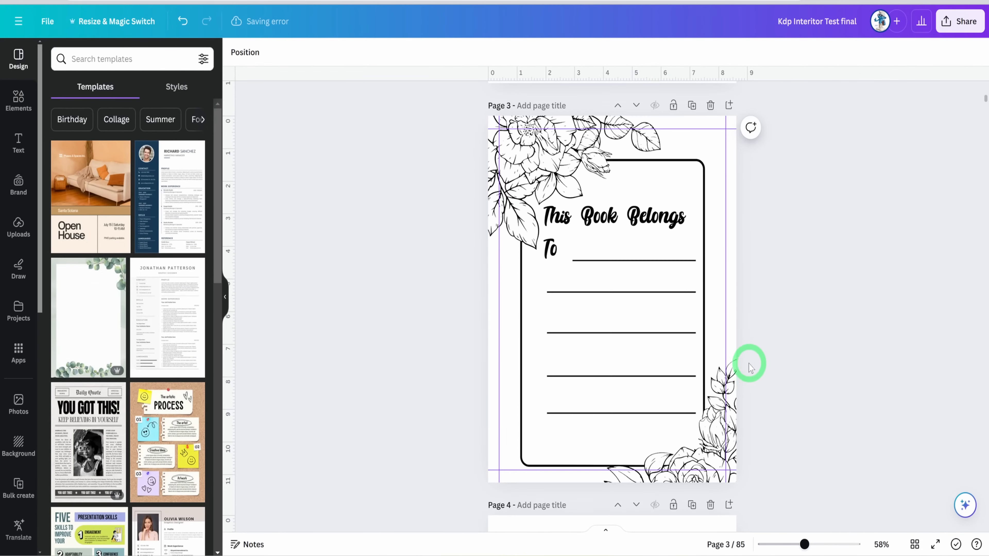
Configure the 85-page interior's download as PDF Print with Flatten PDF and the CMYK color profile.
scroll(748, 363, "up", 5)
scroll(745, 367, "down", 5)
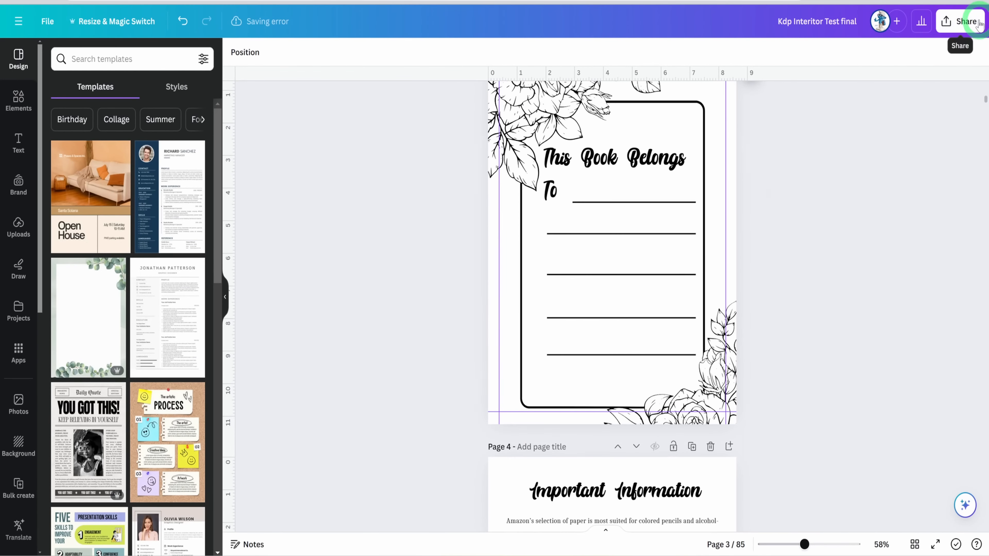
left_click(952, 20)
left_click(848, 331)
left_click(846, 104)
left_click(849, 248)
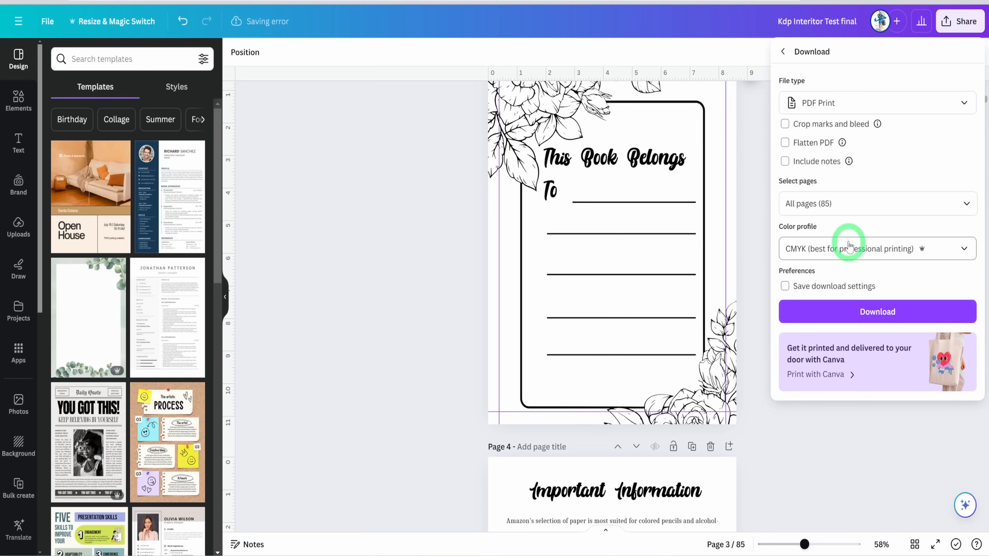
left_click(824, 144)
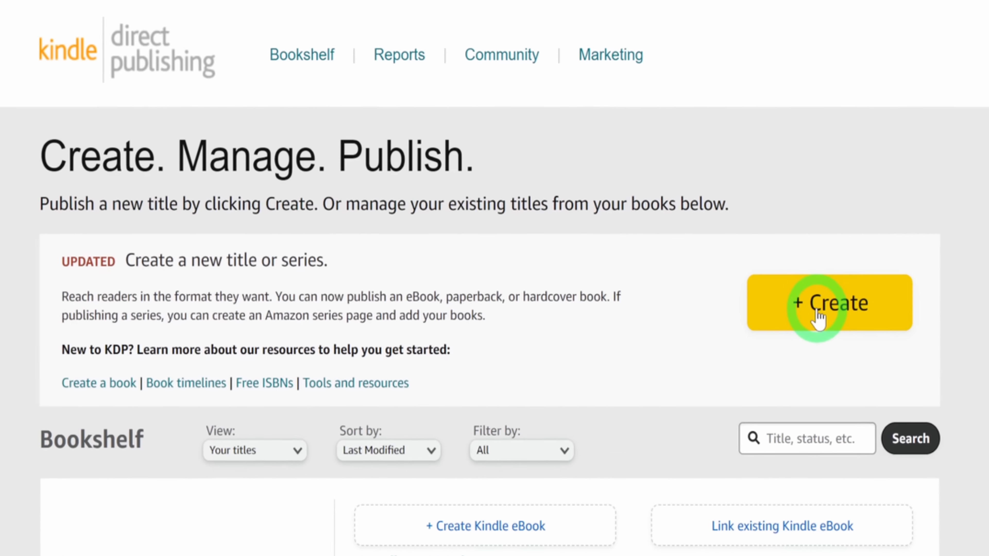
On KDP, create a paperback titled "Stress Relief: Coloring Book for Adults and Kids, Cute Animals with Easy, Simple and Big Designs for Relaxation".
left_click(750, 247)
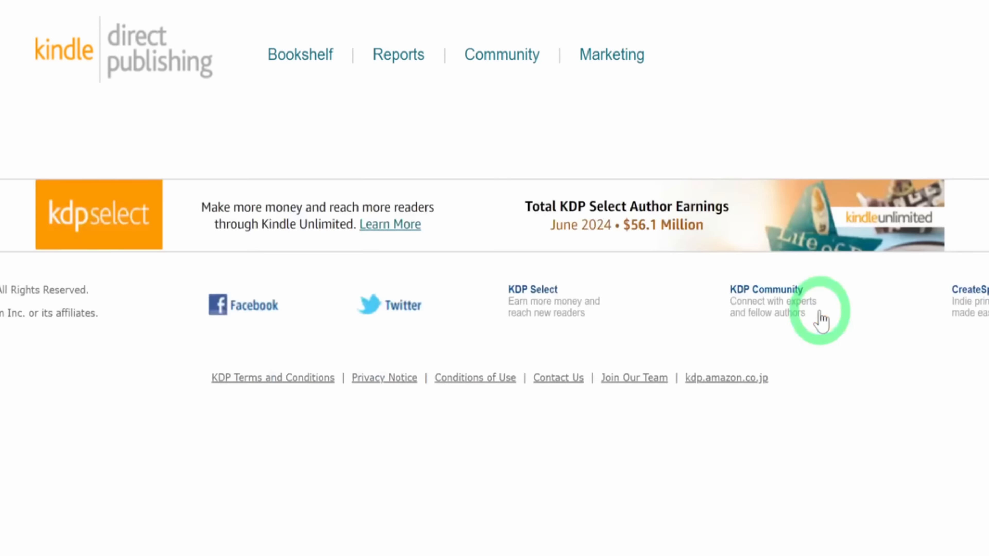
left_click(503, 444)
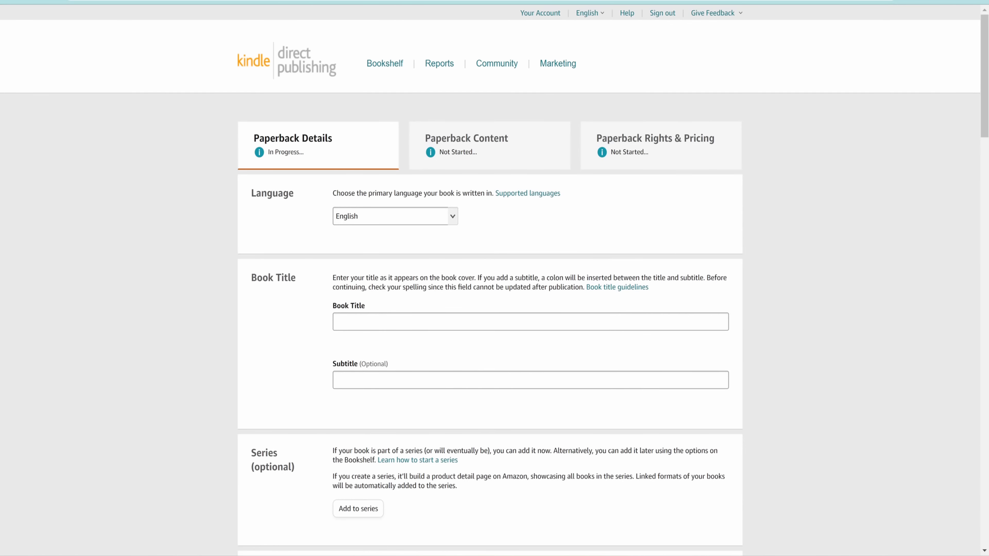
left_click(364, 322)
type("Stress Relief: Coloring Book for Adults and Kids,  Cute Animals with Easy, Simple and Big Designs for Relaxation")
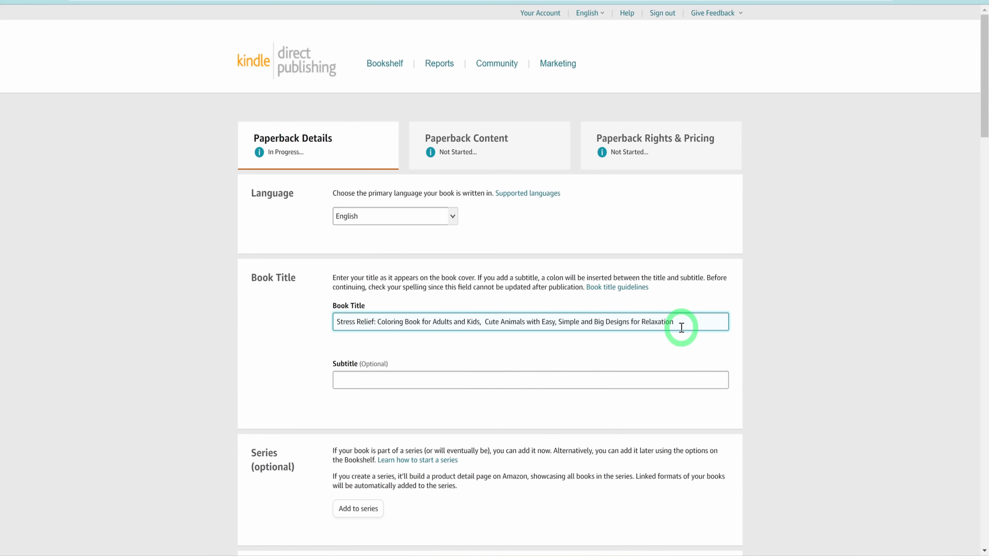
scroll(679, 326, "down", 2)
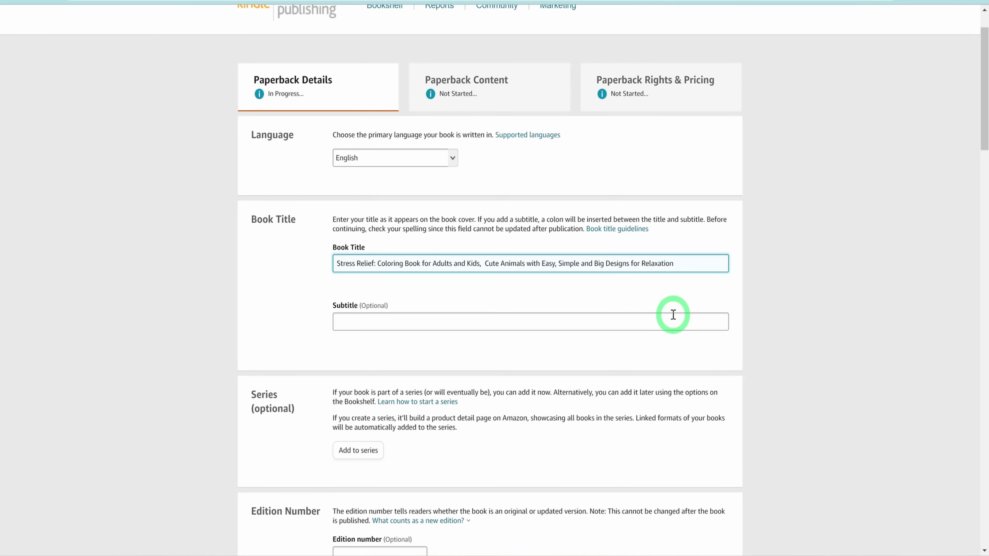
scroll(674, 315, "down", 2)
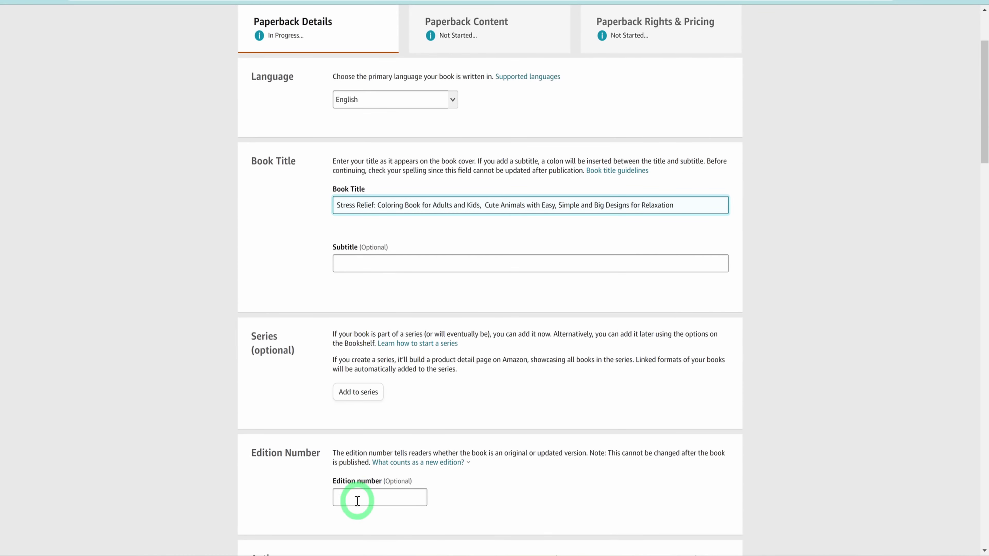
Fill in the author name and book description, claim copyright ownership, and answer No to sexually explicit images or title.
scroll(359, 491, "down", 8)
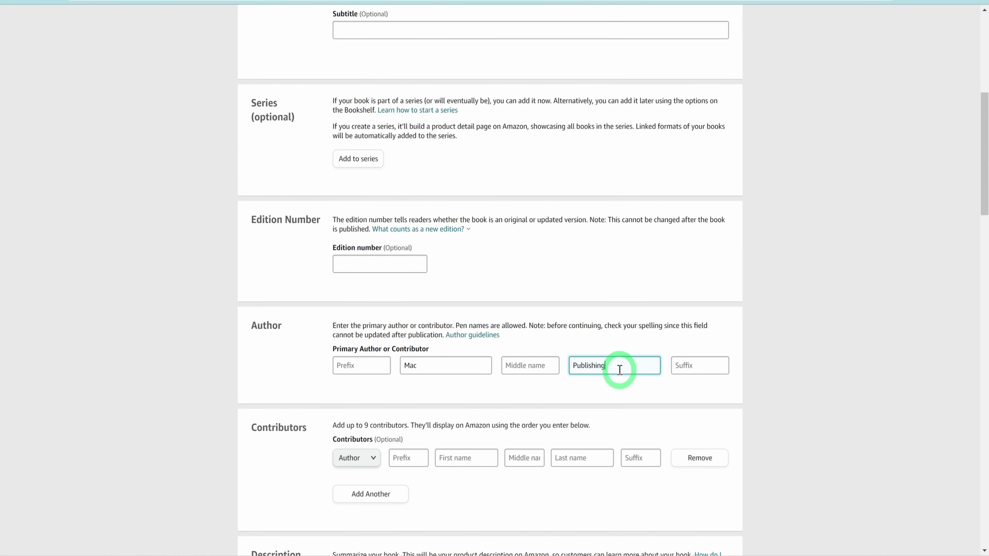
scroll(620, 370, "down", 5)
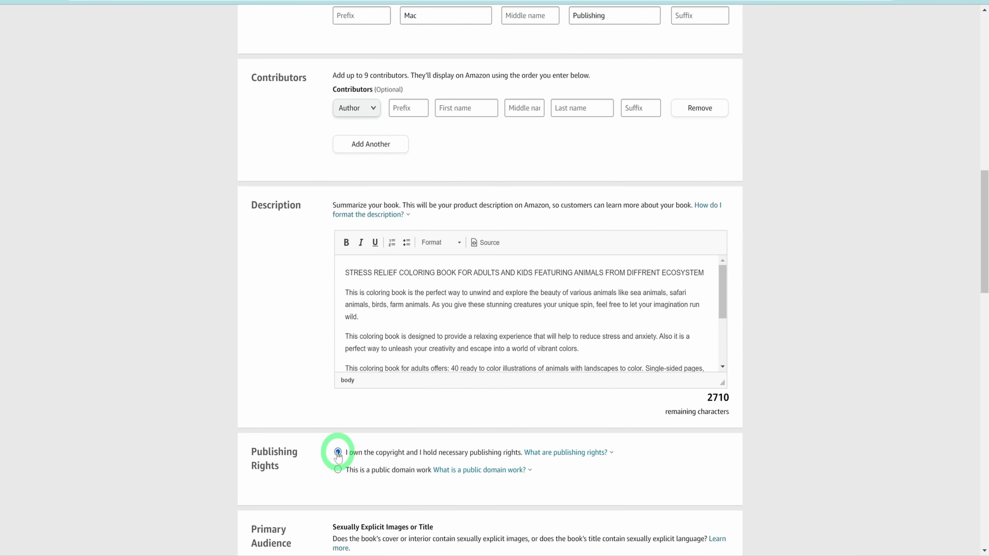
scroll(337, 457, "down", 5)
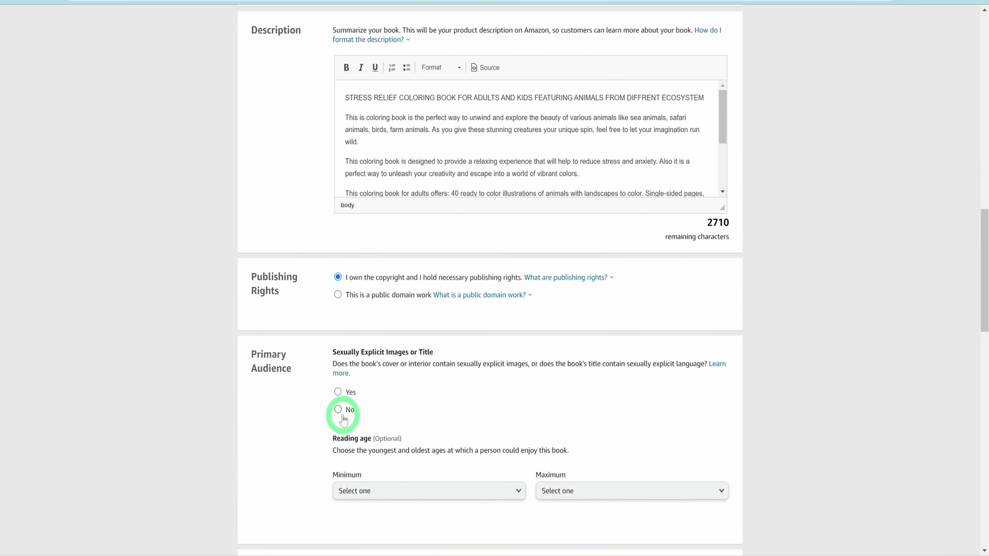
scroll(339, 409, "down", 6)
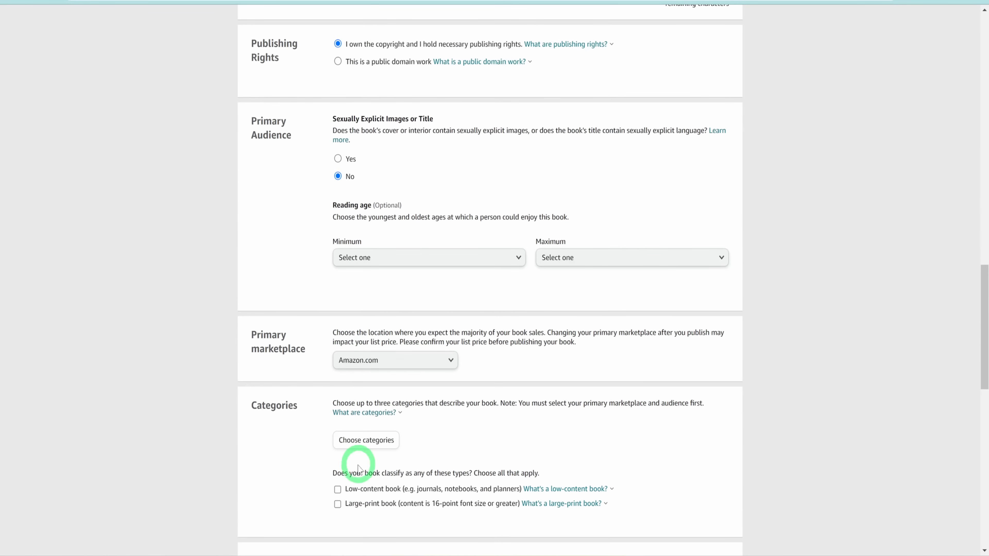
Assign the book the category placement Arts & Photography > Individual Artists > Artists' Books.
left_click(355, 442)
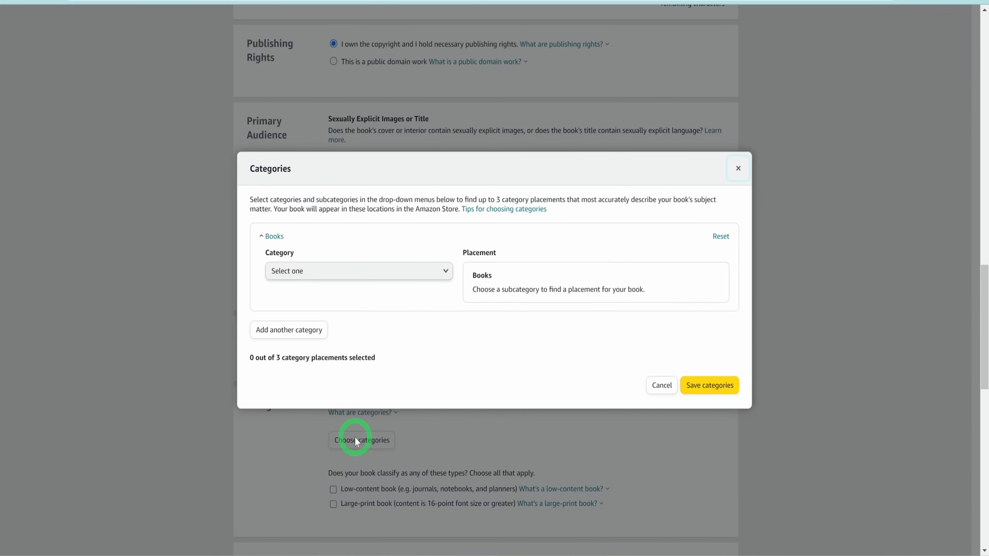
left_click(367, 275)
left_click(353, 271)
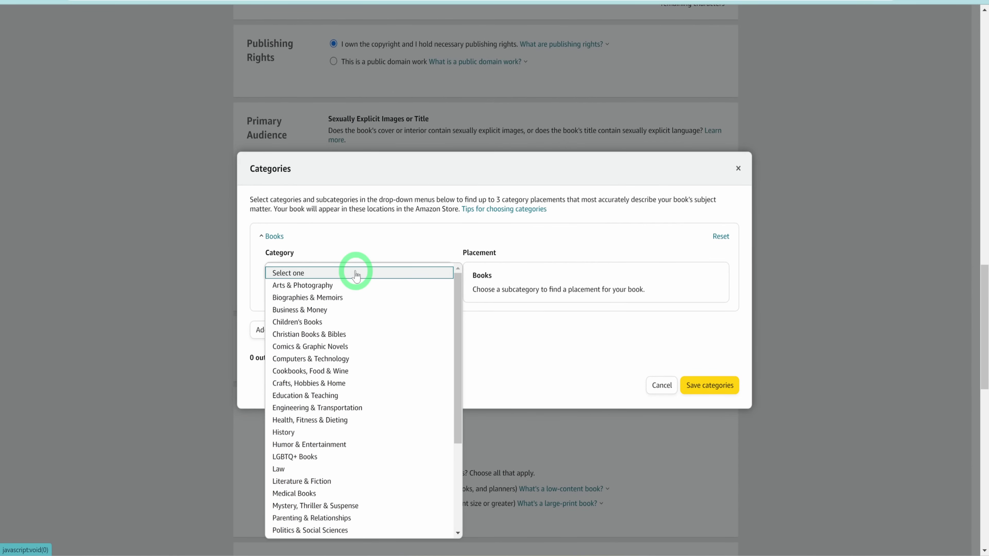
left_click(332, 284)
left_click(330, 307)
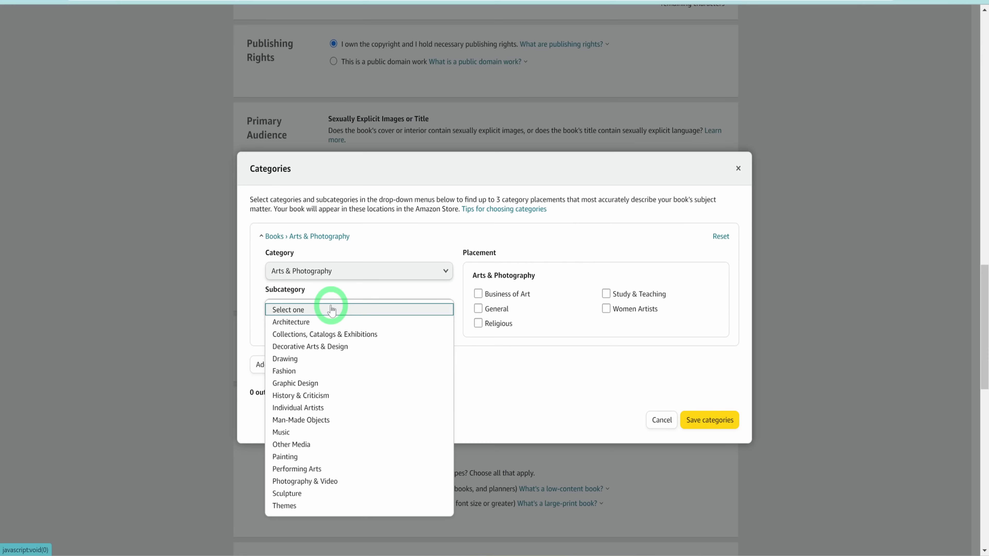
left_click(312, 408)
left_click(478, 293)
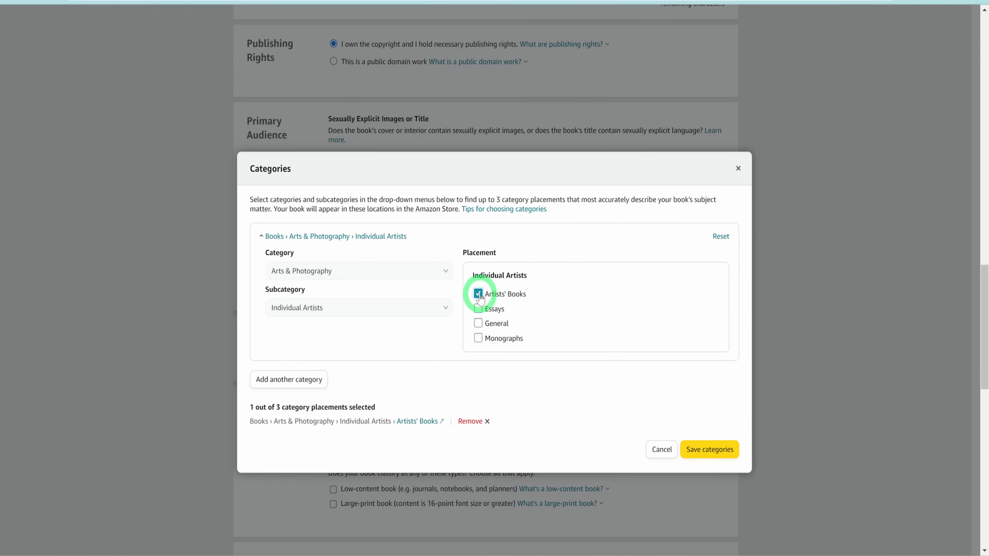
left_click(715, 422)
Add a second category placement, Children's Books > Activities, Crafts & Games > Activity Books > Coloring Books > Fiction, and save the categories.
scroll(543, 383, "down", 3)
left_click(361, 361)
left_click(289, 354)
left_click(317, 262)
left_click(316, 312)
left_click(318, 300)
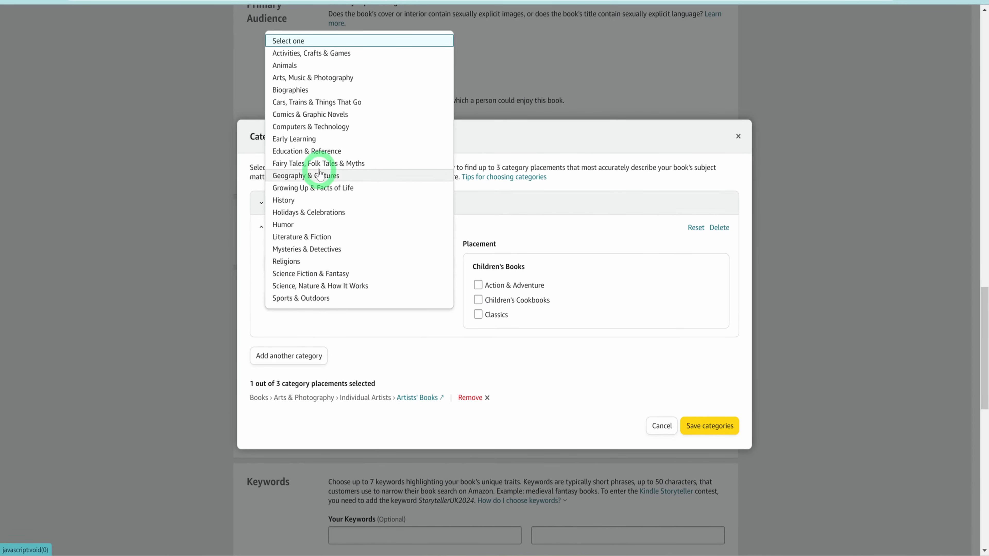
left_click(309, 53)
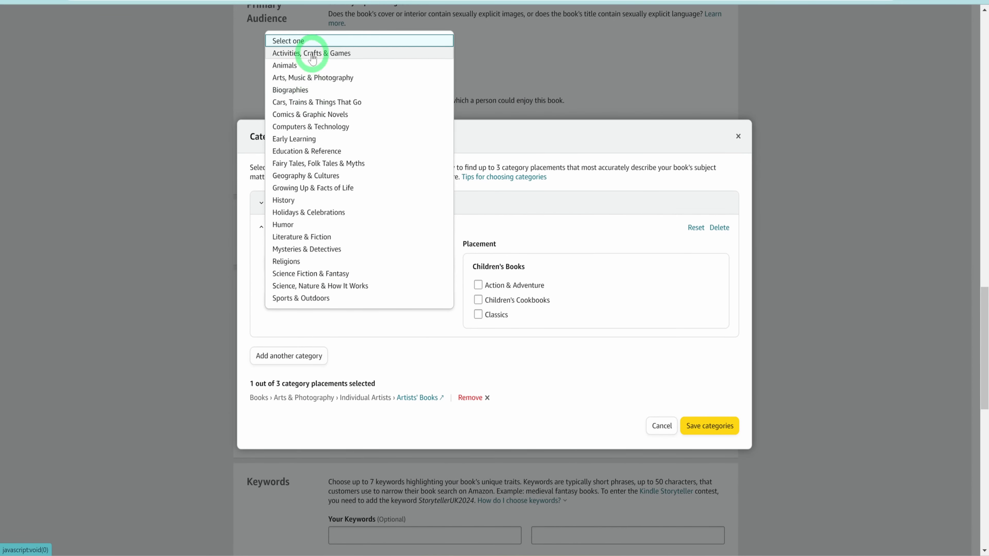
left_click(360, 335)
left_click(346, 349)
left_click(353, 372)
left_click(343, 388)
left_click(478, 285)
left_click(290, 407)
left_click(330, 290)
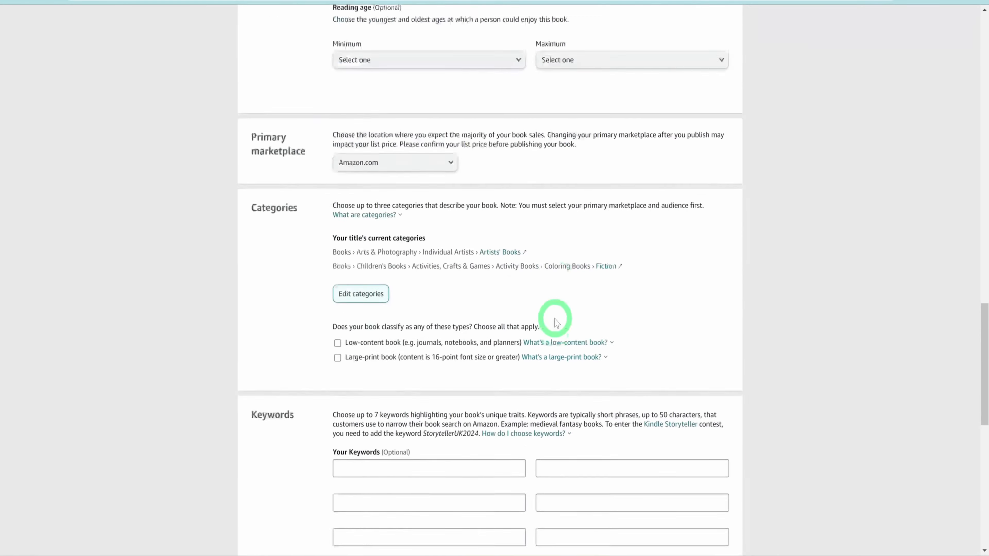
Enter "stress relief coloring book for adults bold" as the first keyword.
scroll(555, 316, "down", 2)
scroll(544, 312, "down", 2)
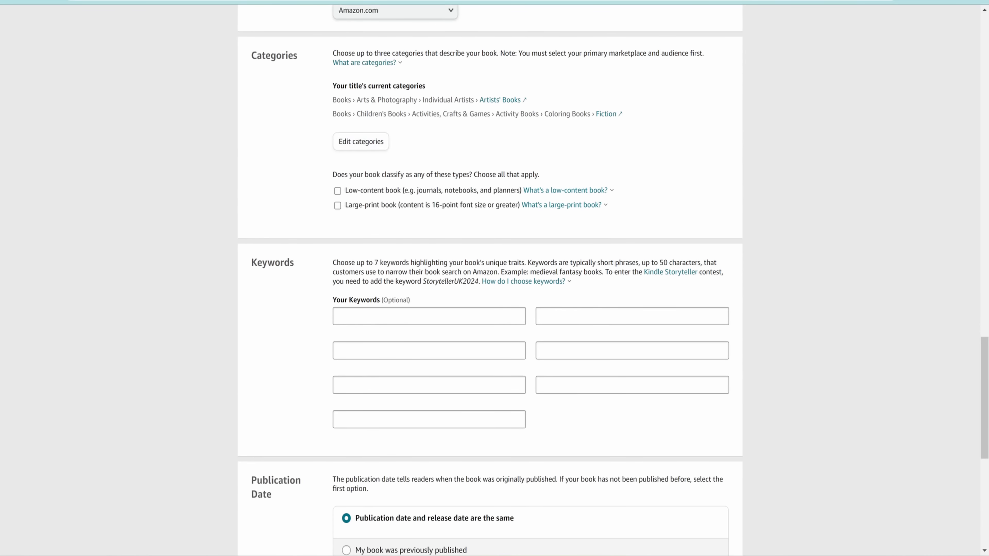
left_click(411, 314)
type("stress relief coloring book for adults bold and ea")
left_click_drag(490, 314, 462, 316)
key("BackSpace")
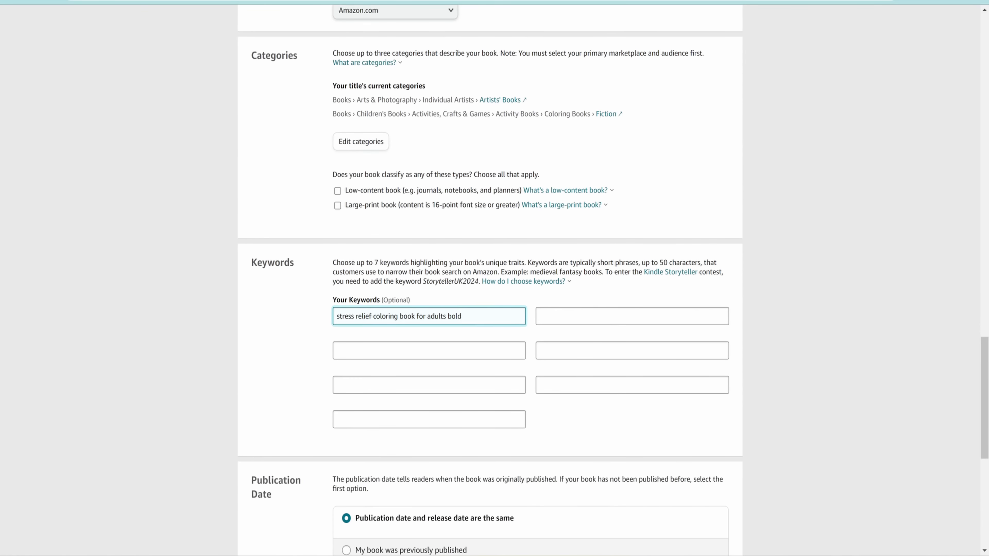
Add the keywords "stress relief coloring book", "Adult coloring book" and "coloring books for adults".
left_click(585, 319)
type("stress relief coloring book")
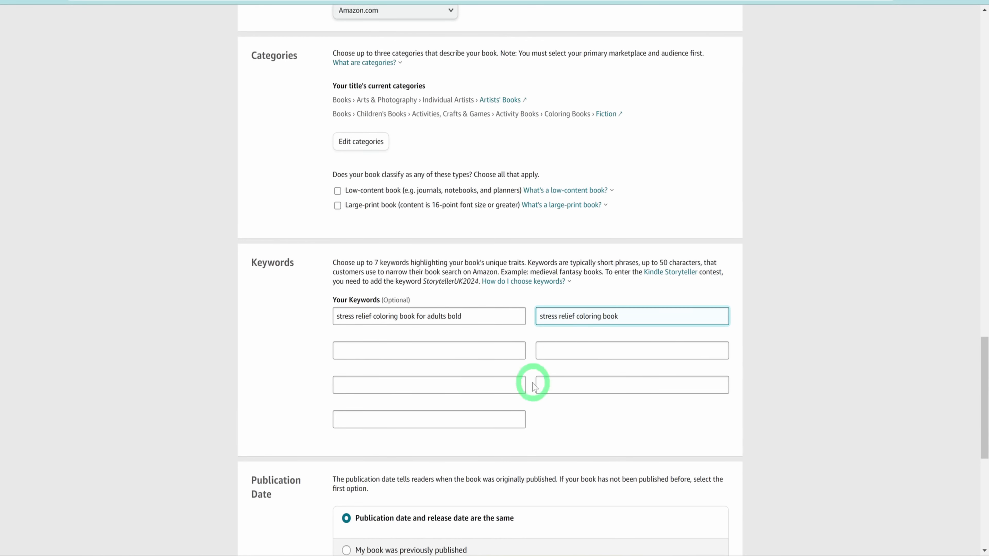
left_click(480, 354)
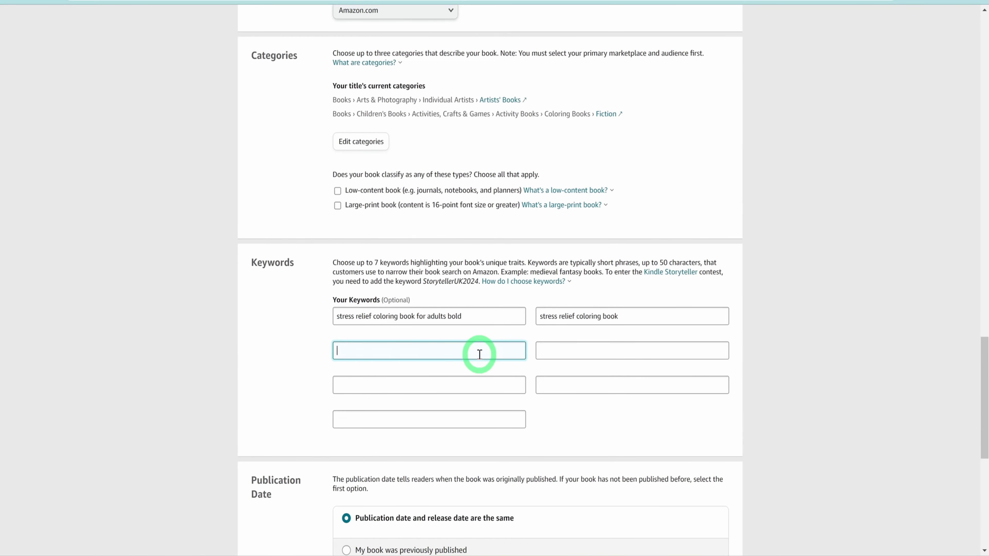
left_click(627, 353)
type("coloring books for adults")
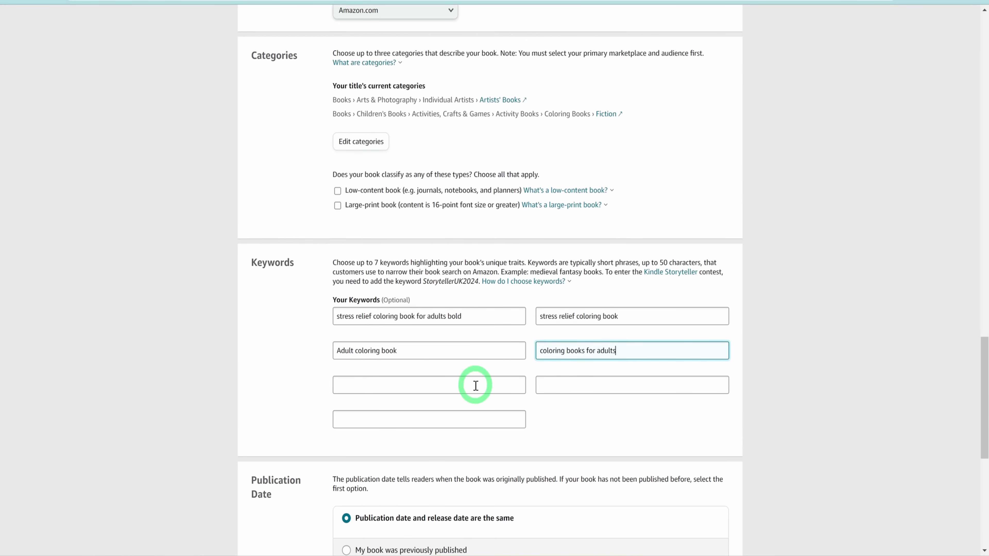
Keep the immediate release option, save the paperback details and continue to the content section.
scroll(469, 358, "down", 3)
scroll(404, 462, "down", 2)
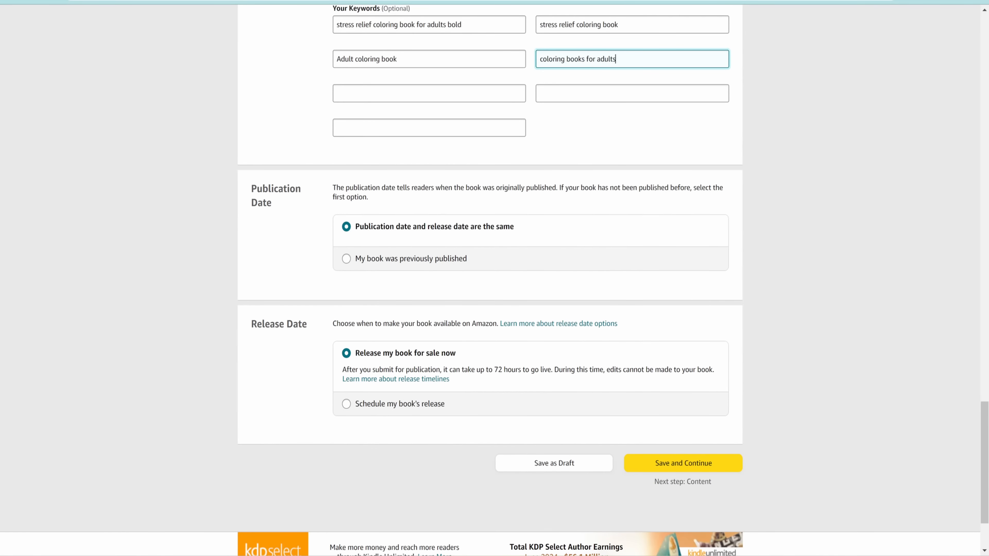
left_click(683, 463)
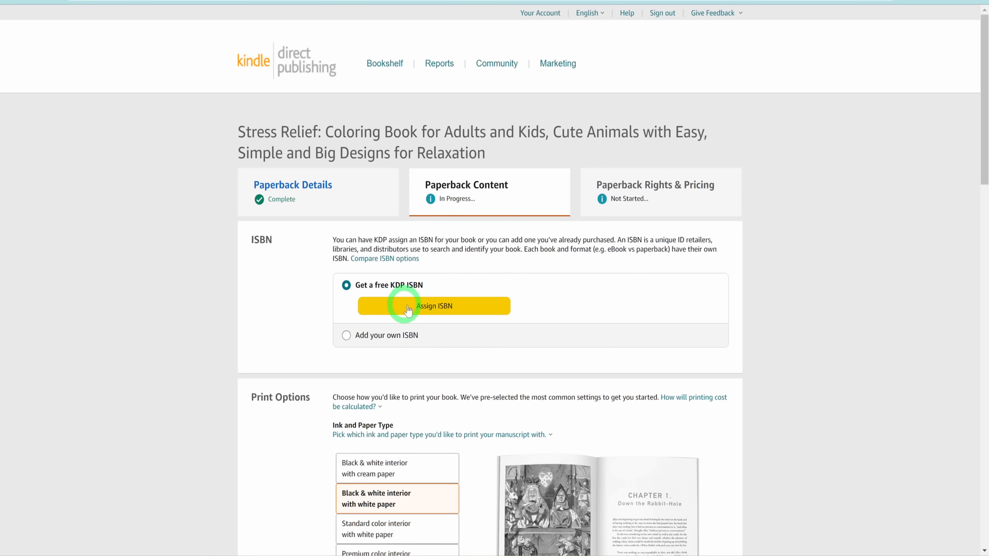
Assign a free KDP ISBN to the paperback.
left_click(438, 312)
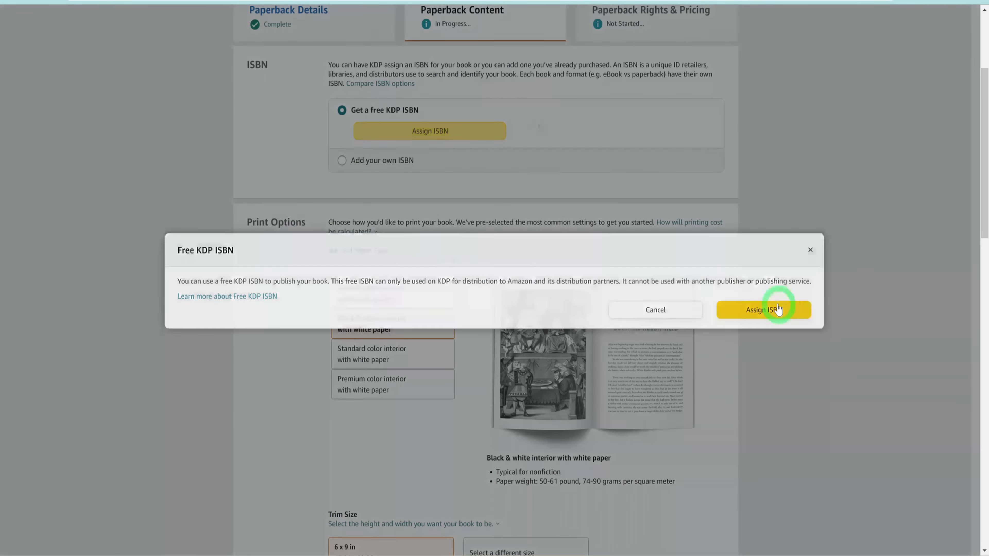
left_click(775, 307)
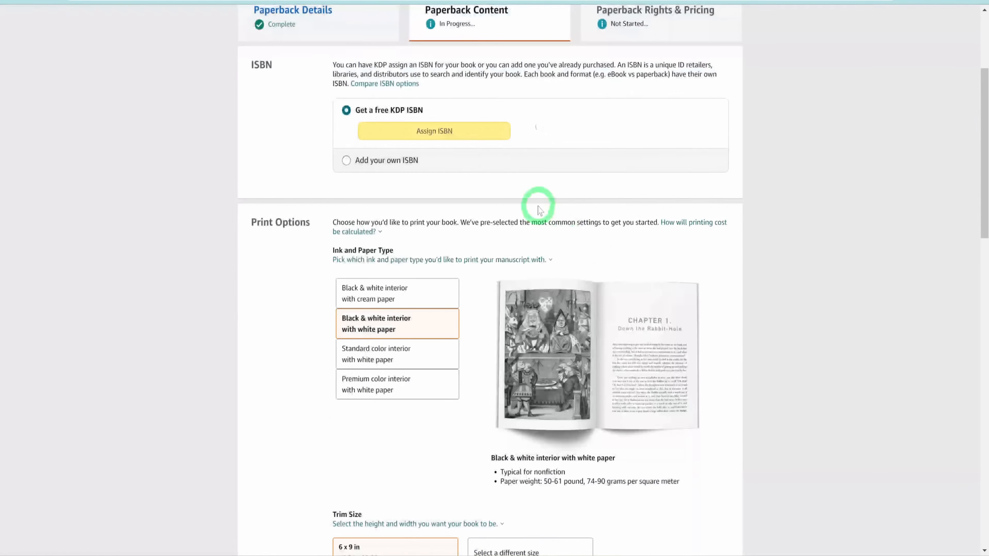
scroll(573, 171, "up", 1)
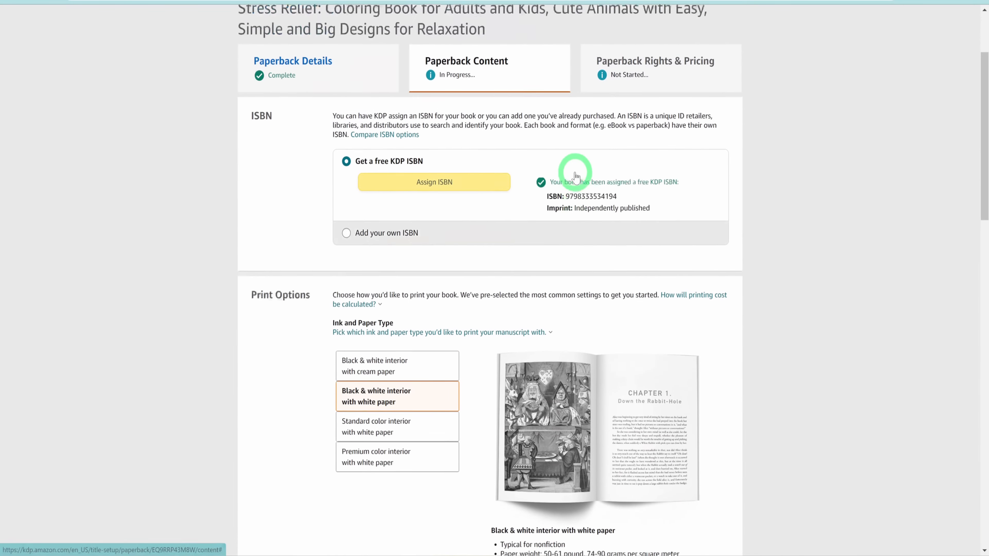
Keep the black & white interior with white paper and set the trim size to 8.5 x 11 in with Bleed (PDF only).
scroll(465, 304, "down", 1)
scroll(465, 304, "down", 1)
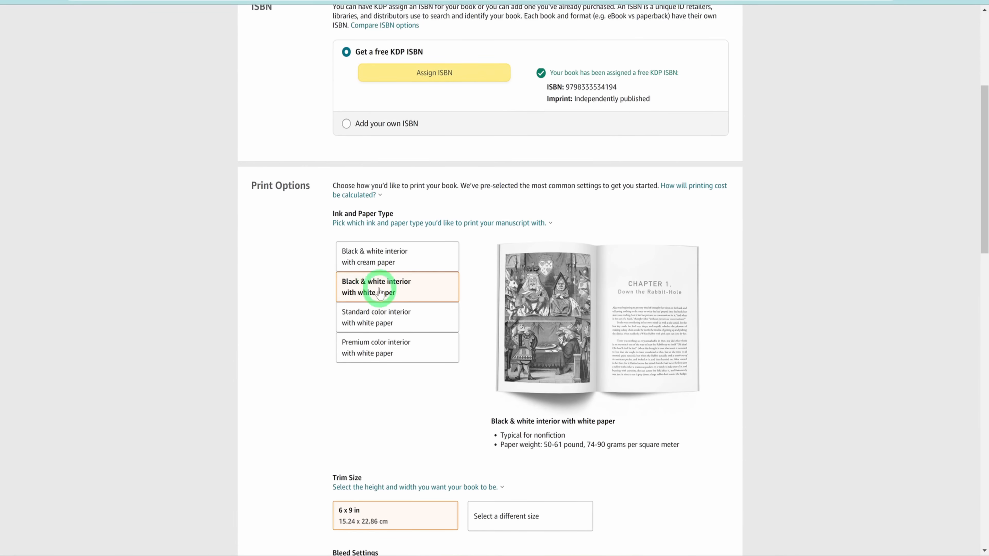
scroll(405, 288, "down", 1)
scroll(404, 289, "down", 5)
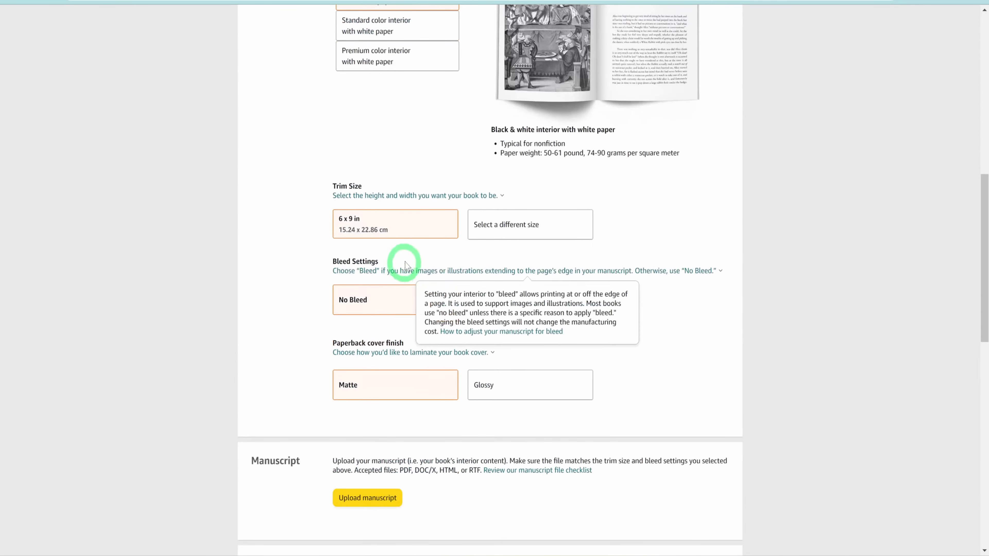
left_click(508, 230)
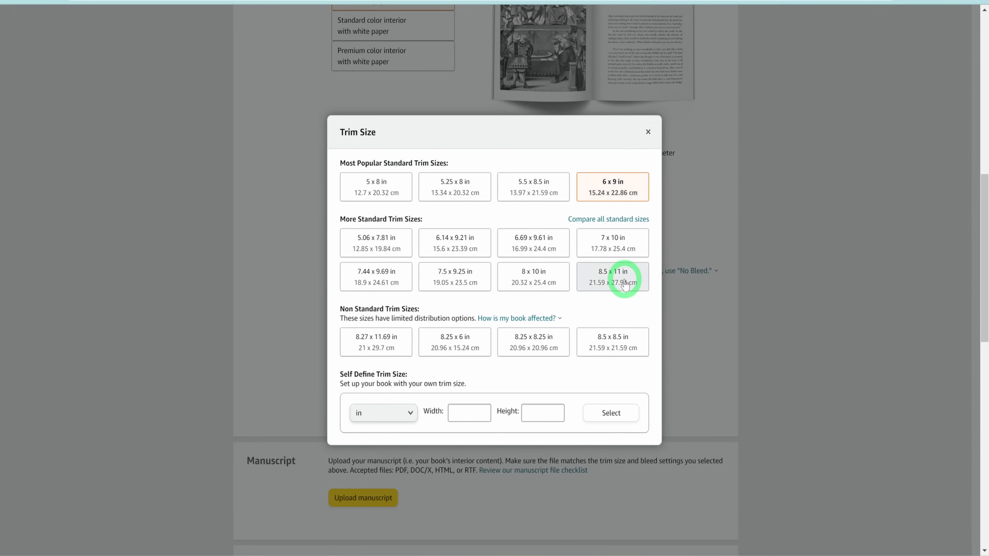
left_click(625, 277)
left_click(530, 310)
Upload the manuscript "Kdp Interitor Test final.pdf" and the ready-made print-ready PDF cover.
scroll(459, 296, "down", 3)
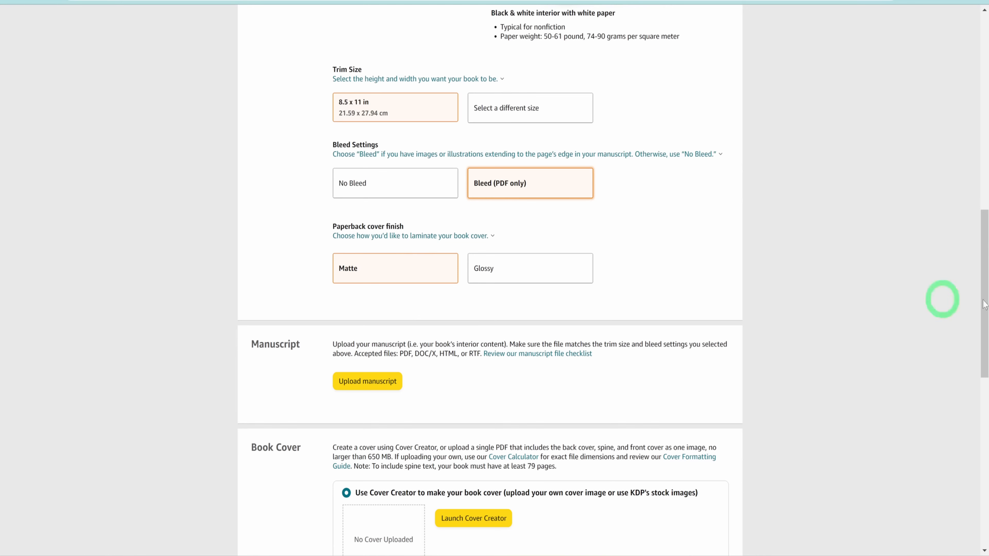
left_click(342, 380)
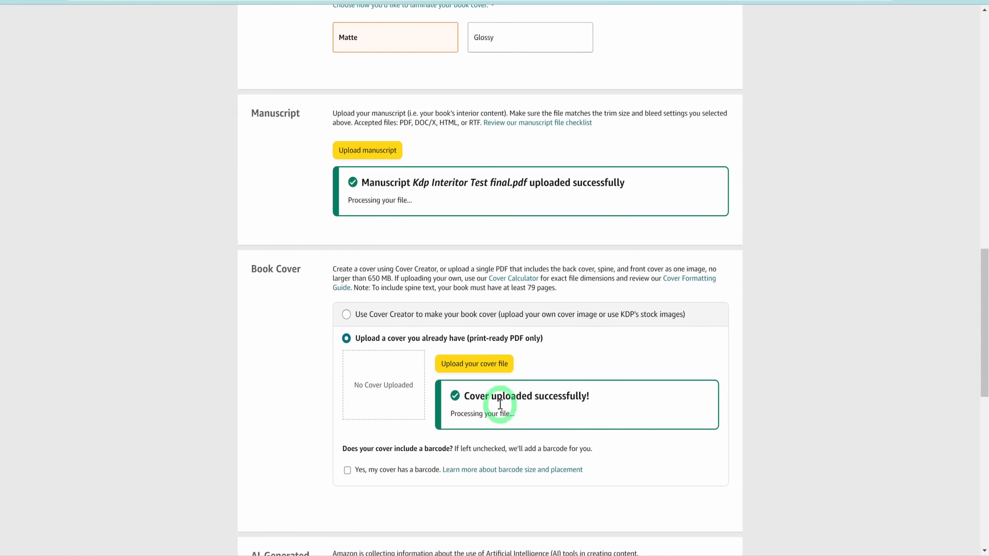
Declare AI use as many AI-generated images with extensive editing made with Dzine AI, and None for texts and translations.
scroll(489, 401, "down", 3)
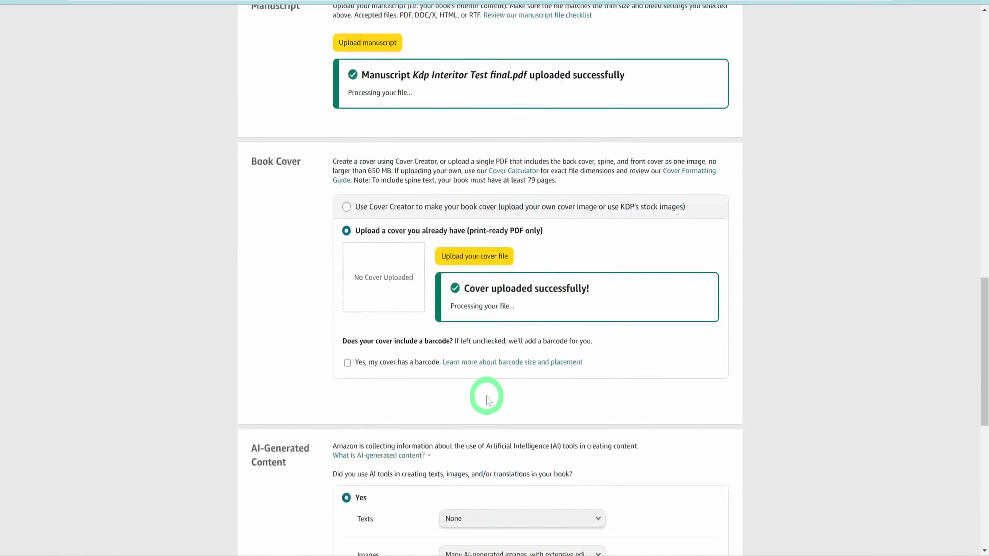
scroll(489, 401, "down", 6)
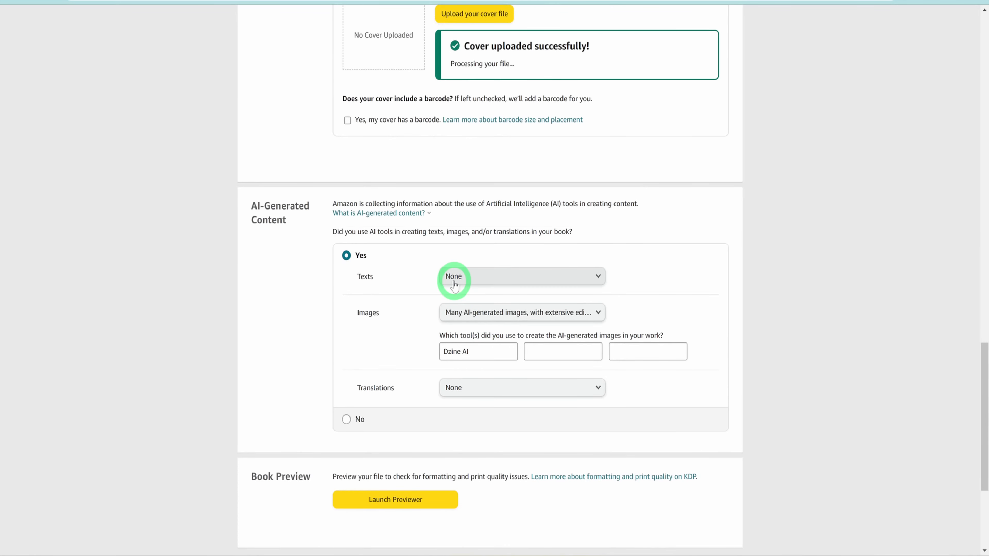
left_click(455, 286)
left_click(459, 276)
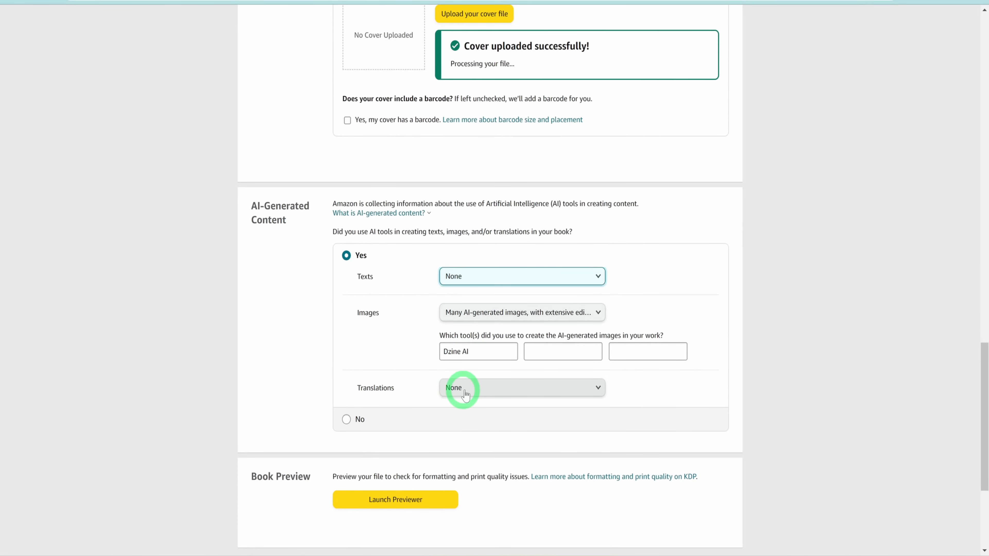
scroll(466, 394, "down", 4)
scroll(484, 384, "up", 4)
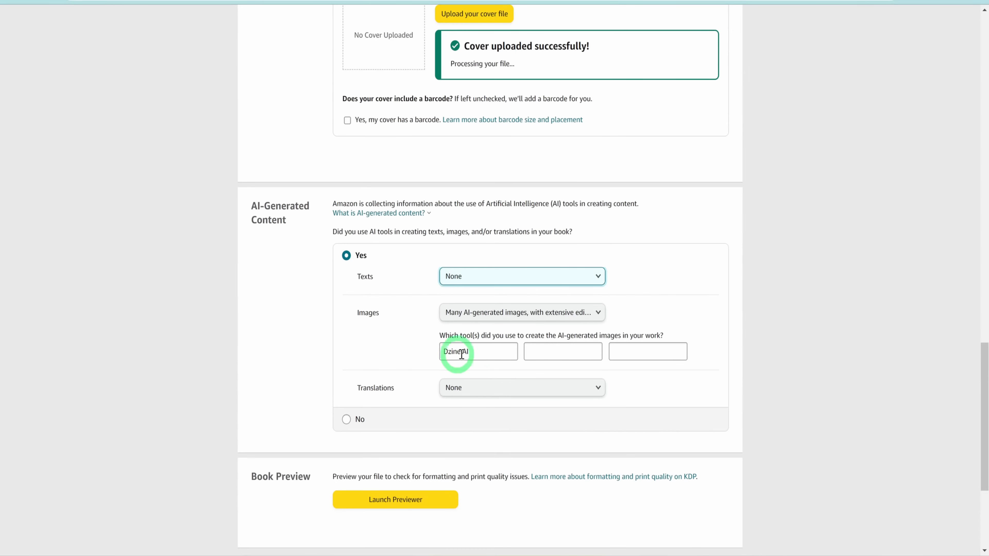
scroll(508, 386, "down", 4)
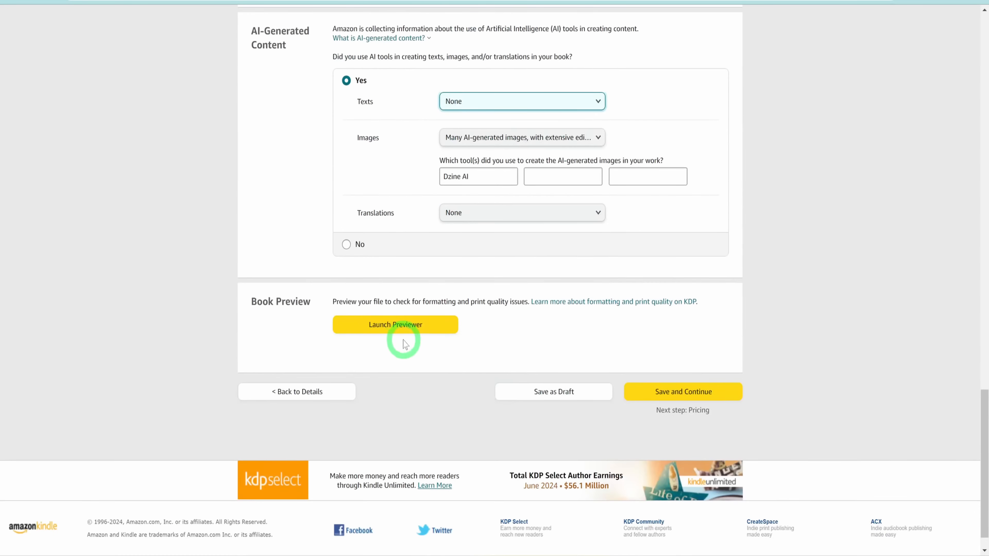
scroll(405, 344, "up", 3)
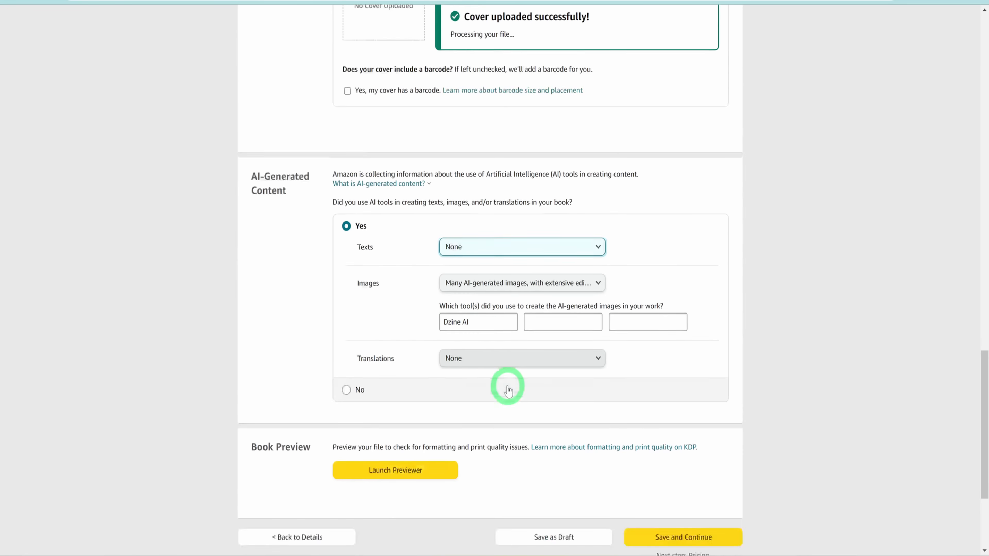
scroll(508, 390, "down", 3)
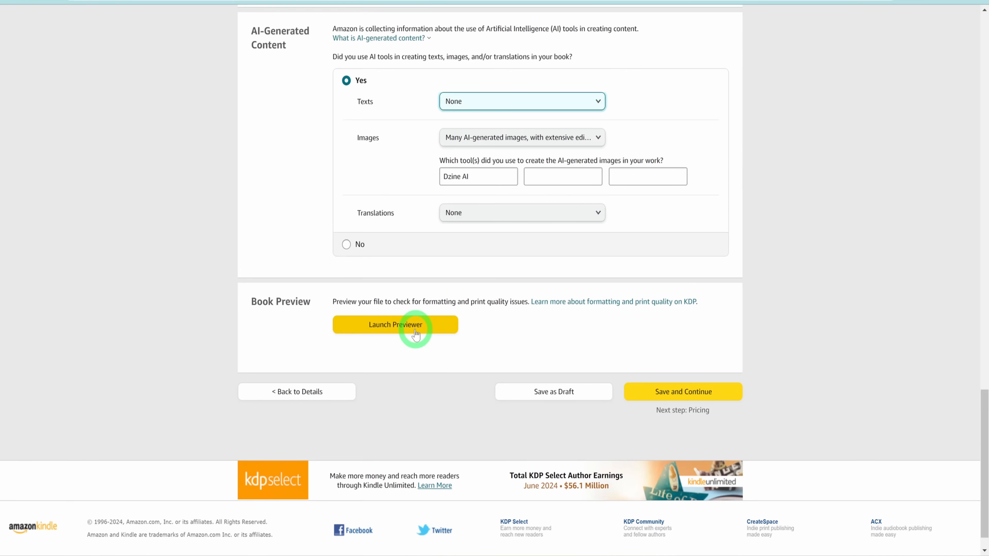
Preview and approve the book, and save the content to continue to rights and pricing.
left_click(415, 330)
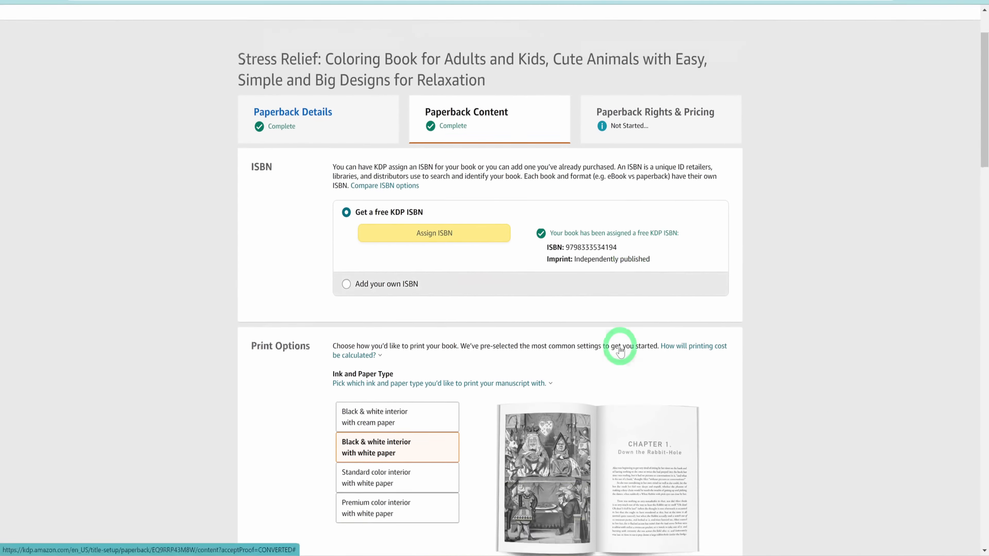
scroll(618, 350, "down", 20)
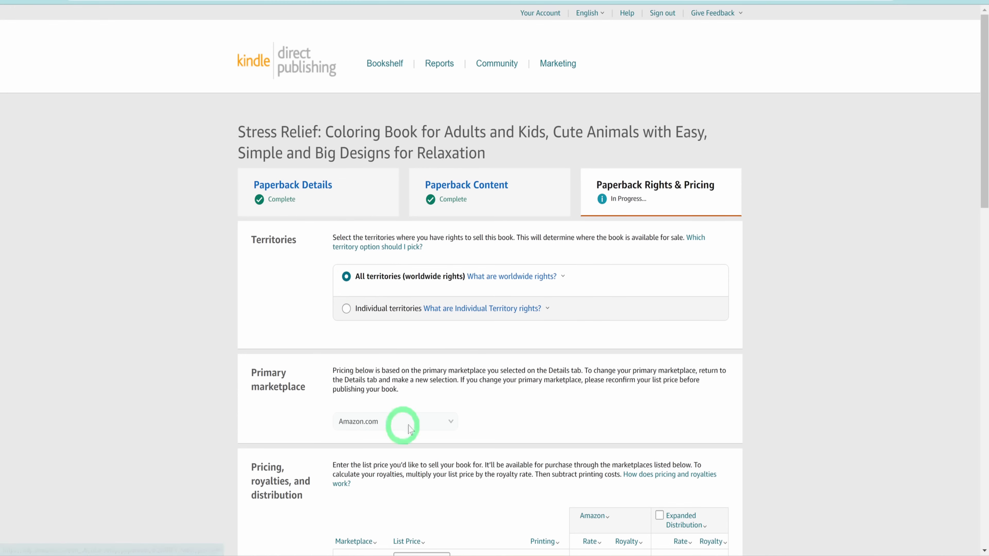
Keep worldwide rights and set the Amazon.com list price to 7.99 USD as the base for all other marketplaces.
scroll(422, 420, "down", 3)
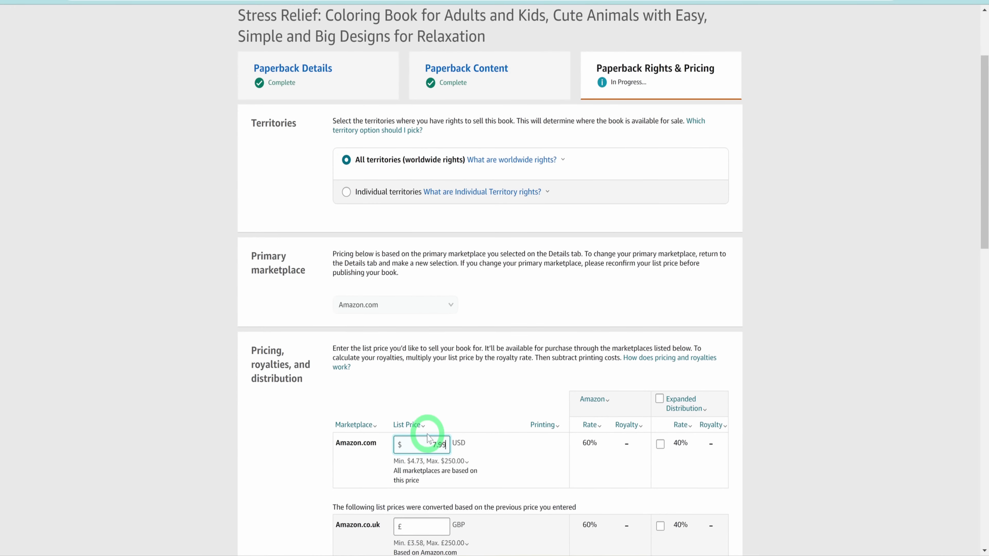
scroll(428, 439, "down", 3)
scroll(512, 358, "down", 3)
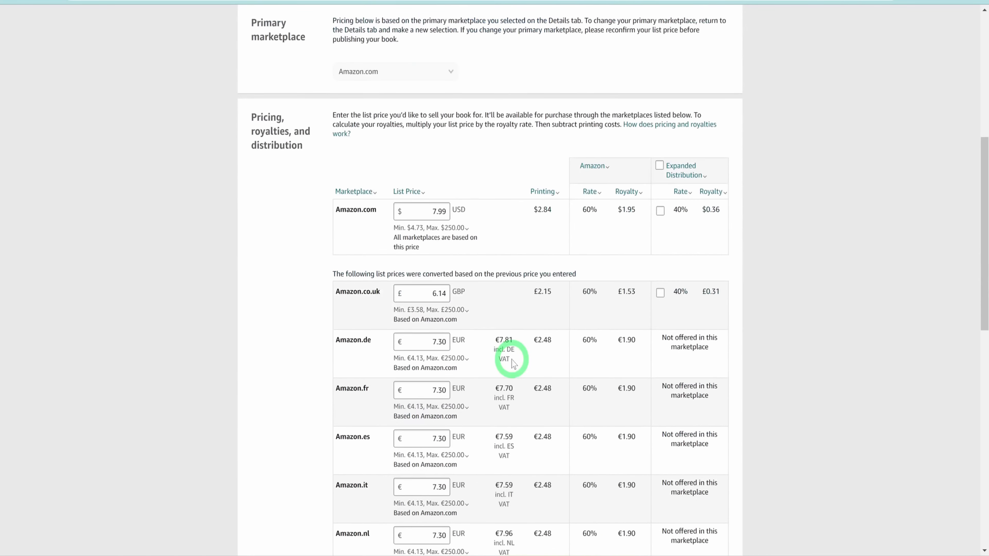
scroll(514, 364, "down", 13)
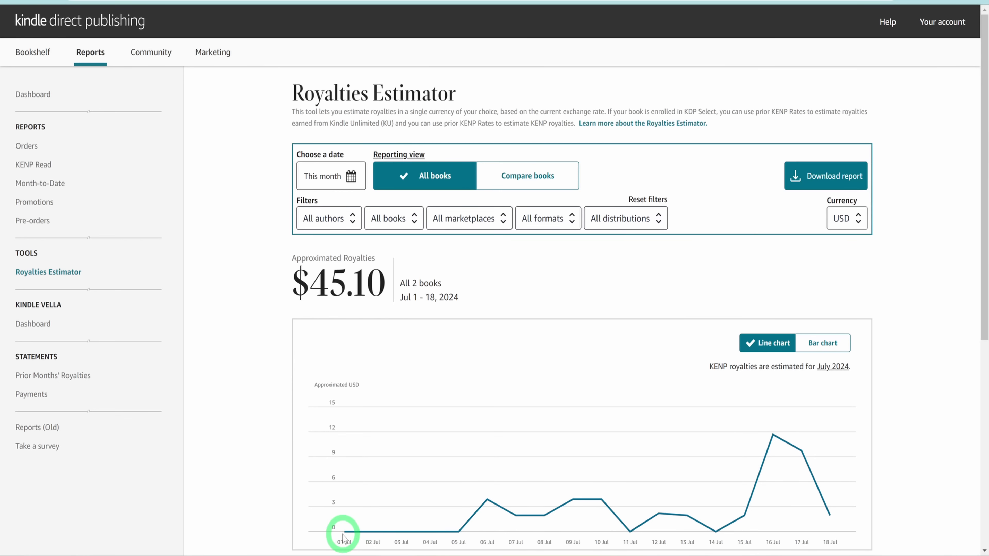
Examine this month's daily royalties for all books in the Royalties Estimator chart.
mouse_move(467, 522)
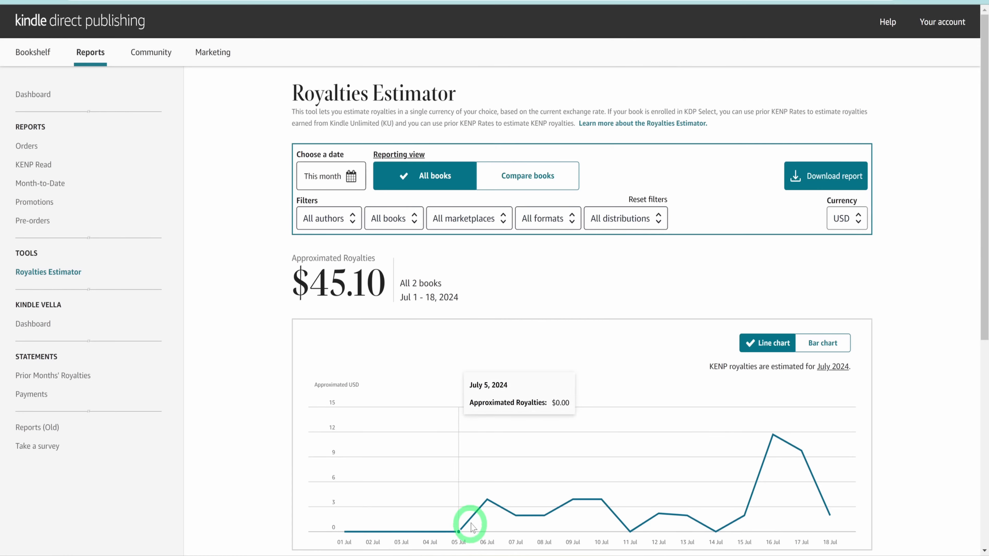